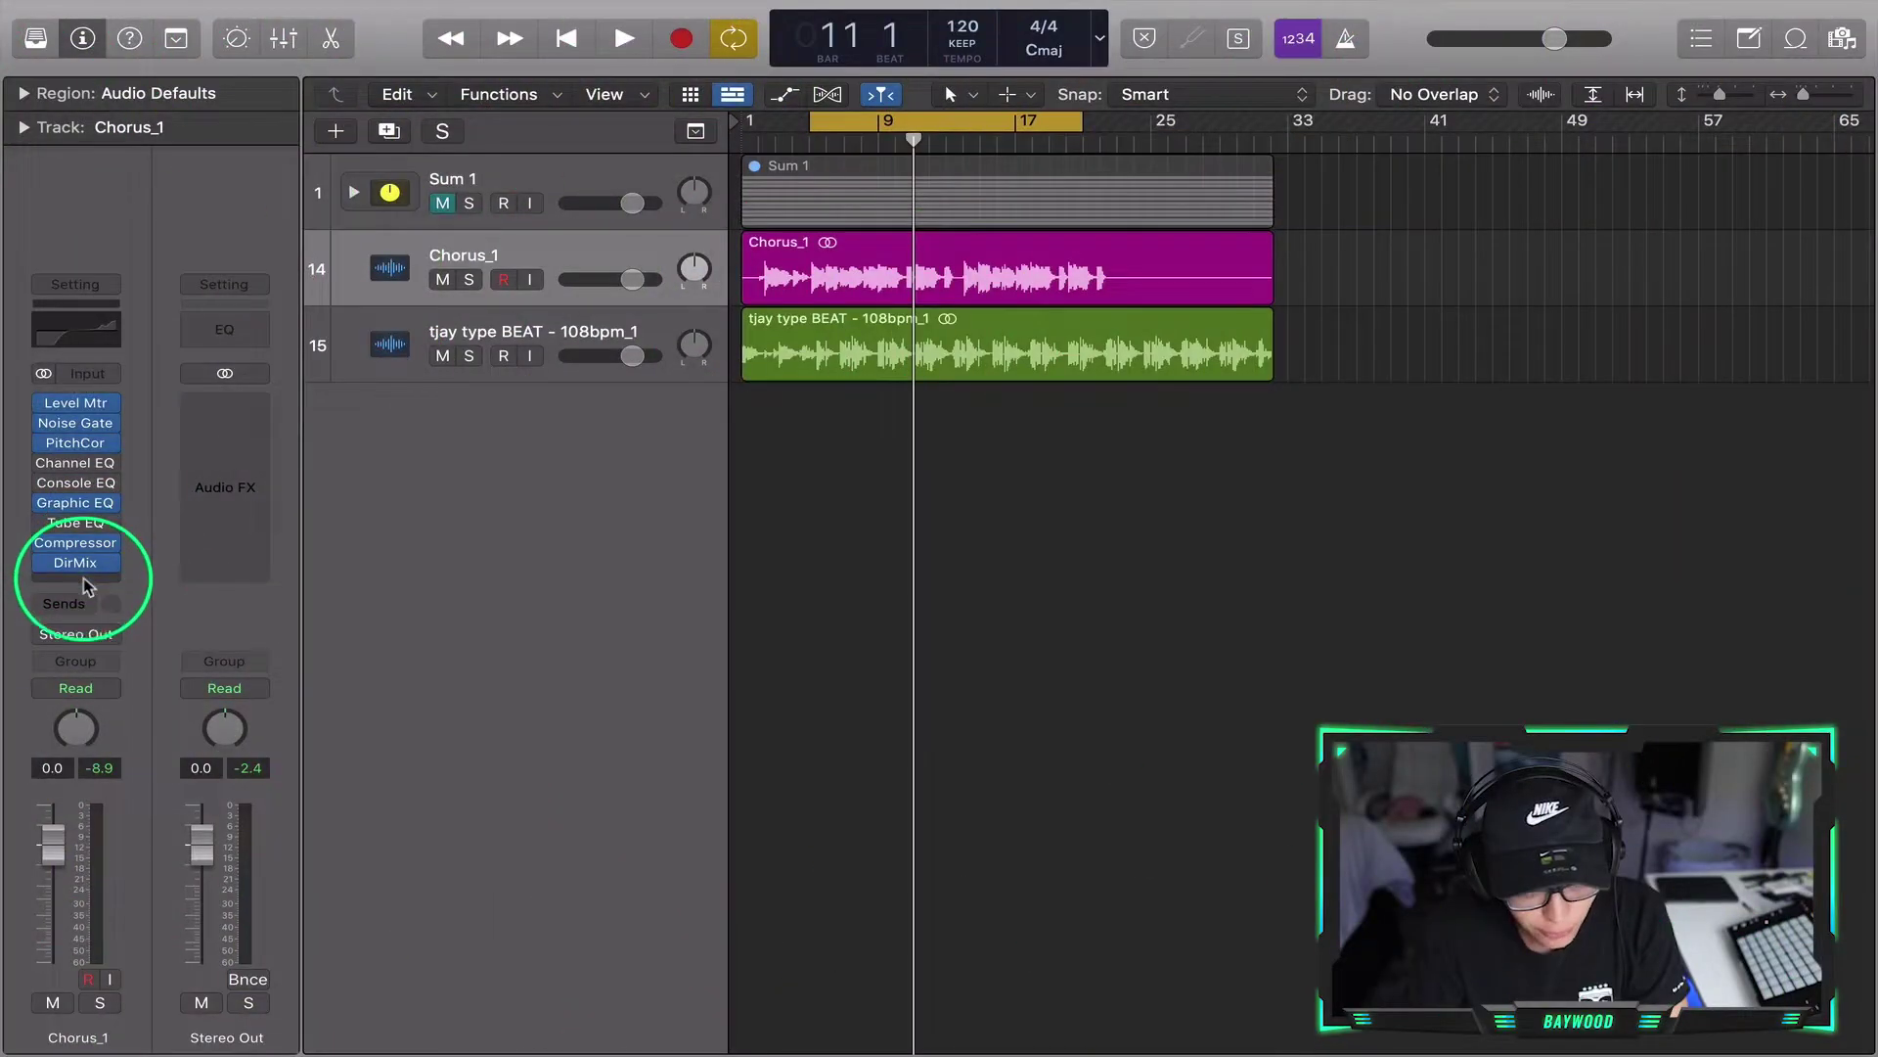
- Insert a stereo Exciter in the first free insert slot of the Chorus_1 channel
click(84, 577)
scroll(156, 880, down, 3)
mouse_move(209, 871)
mouse_move(419, 871)
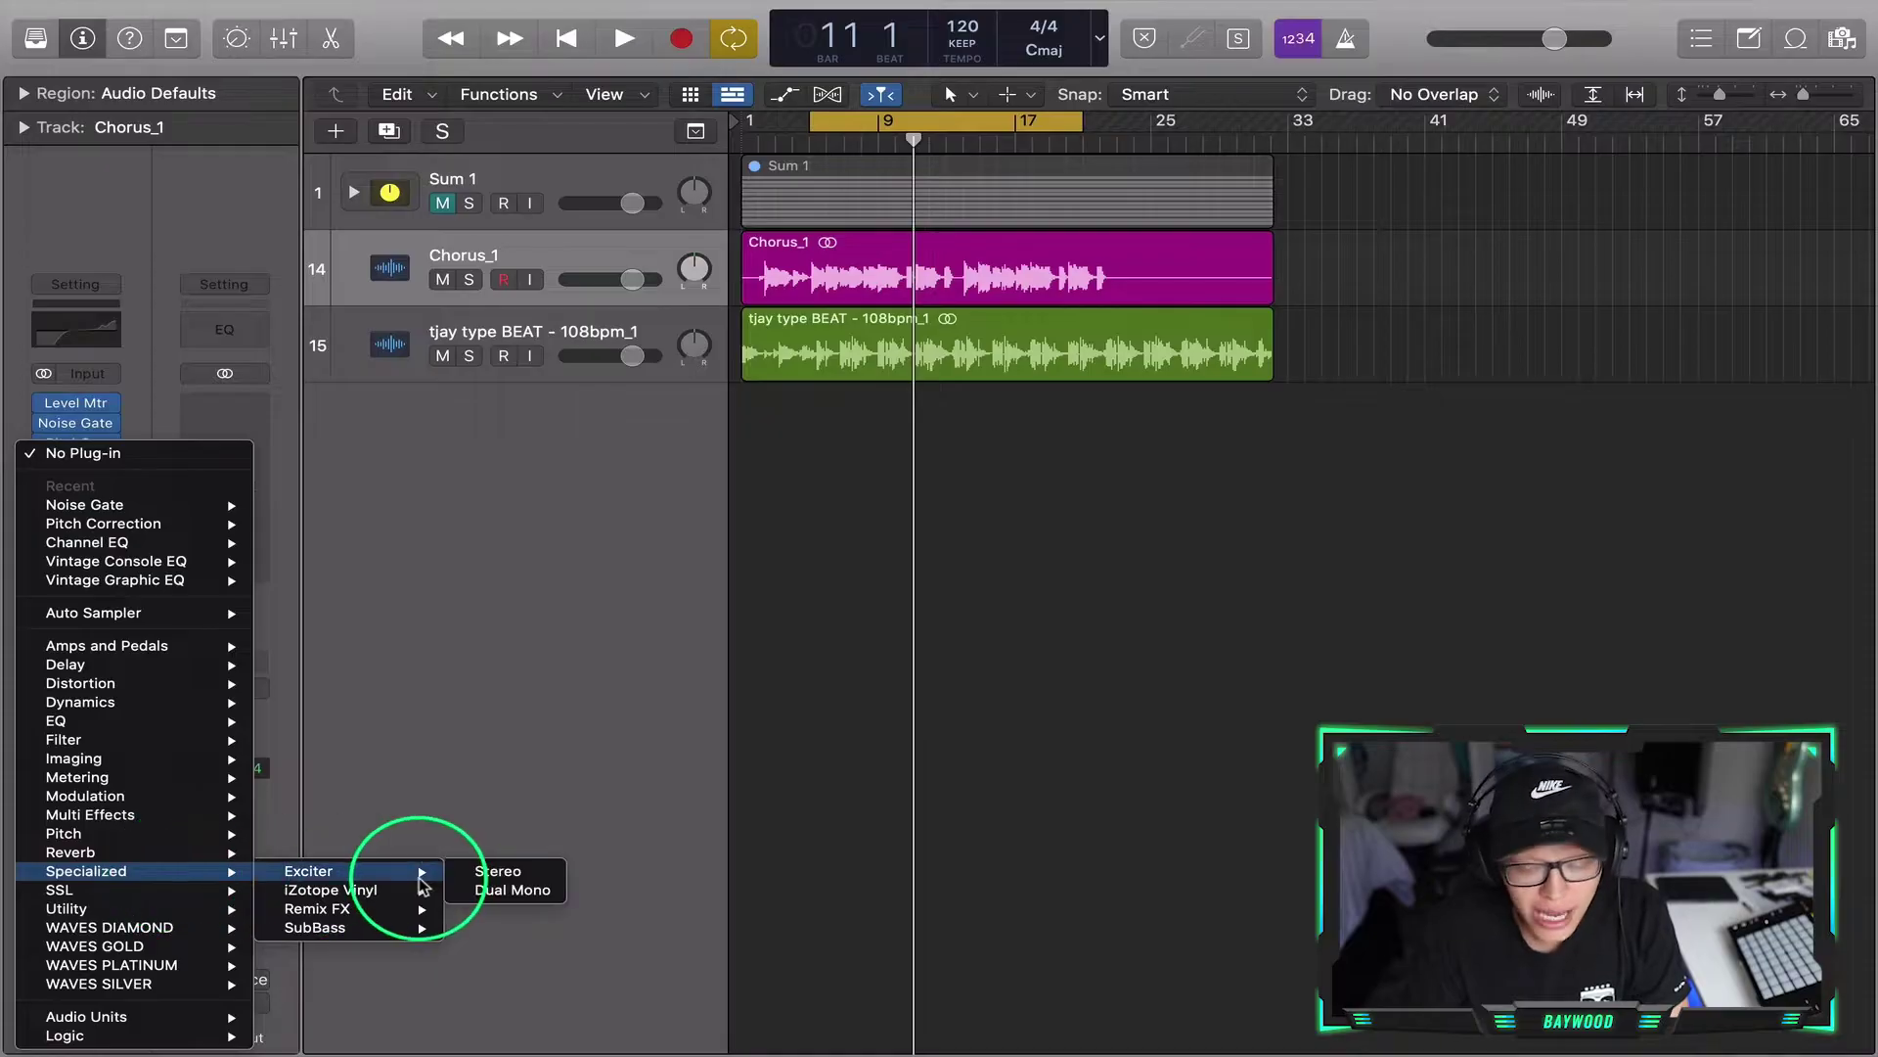
click(502, 878)
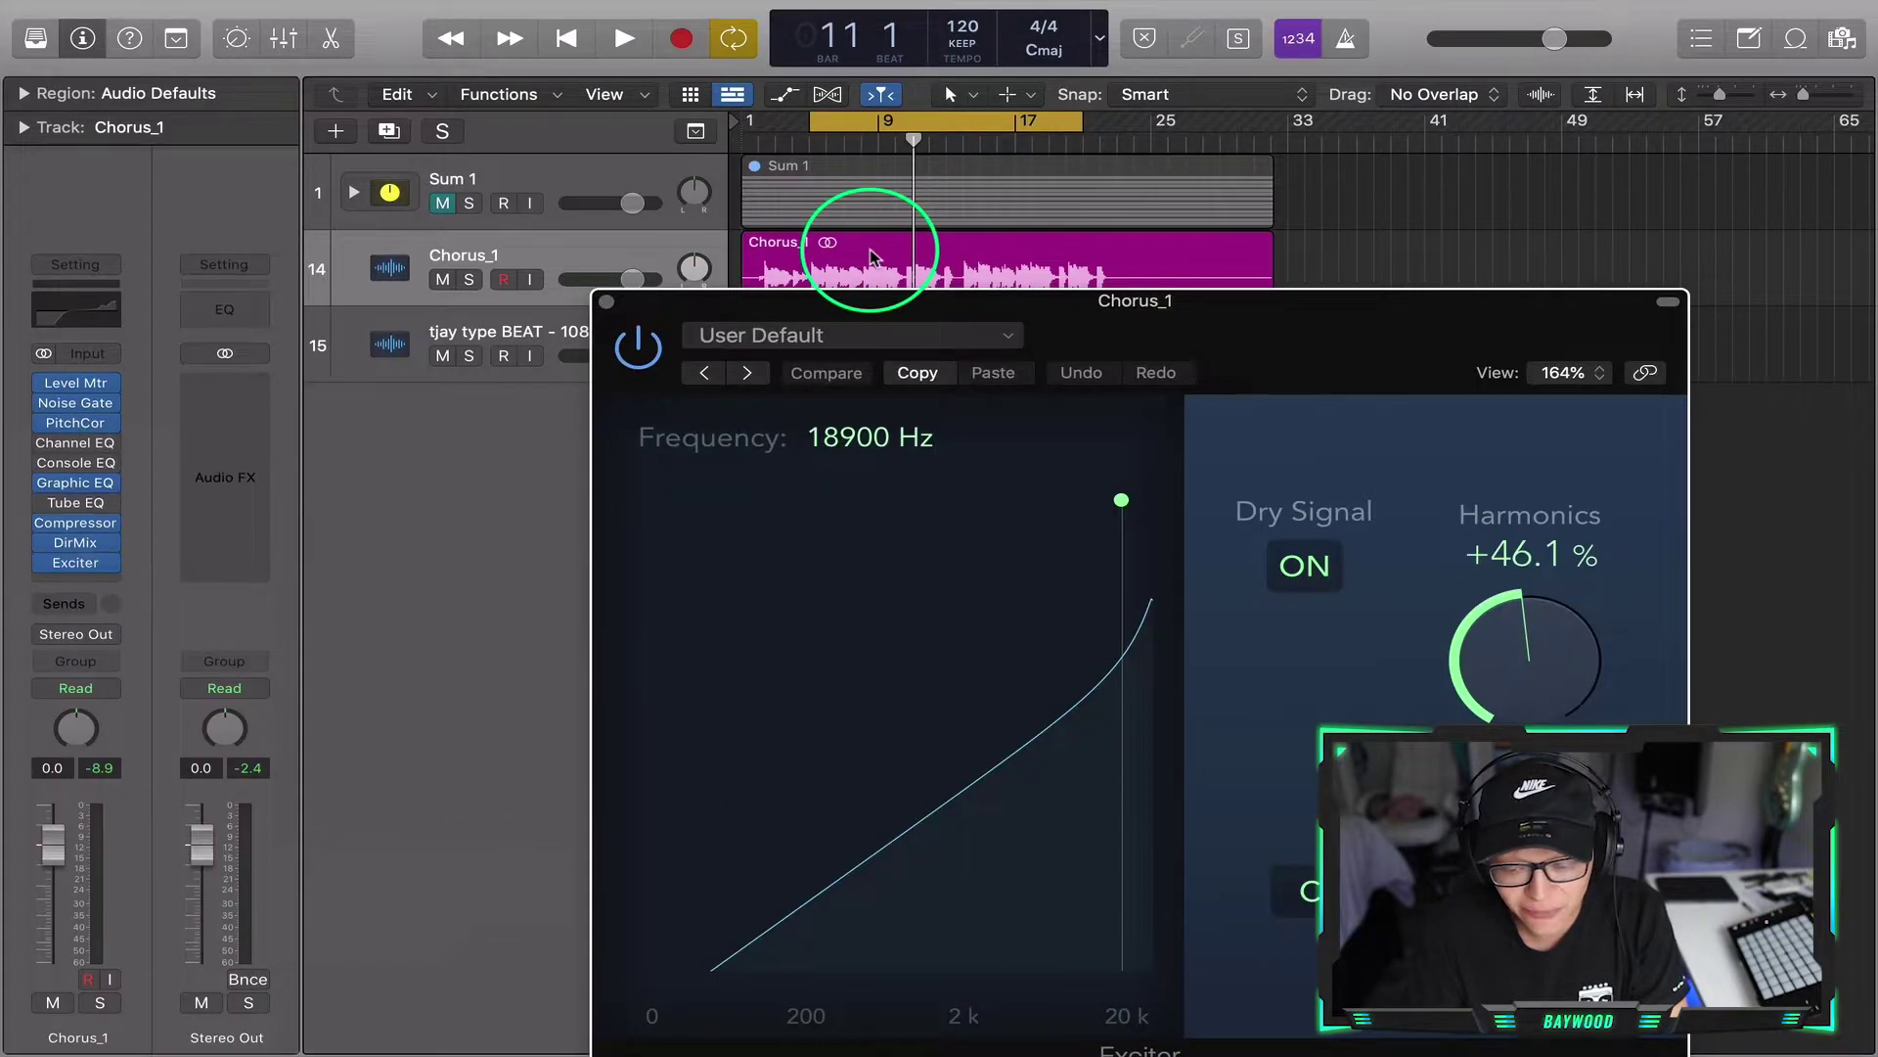
drag(1224, 356, 851, 247)
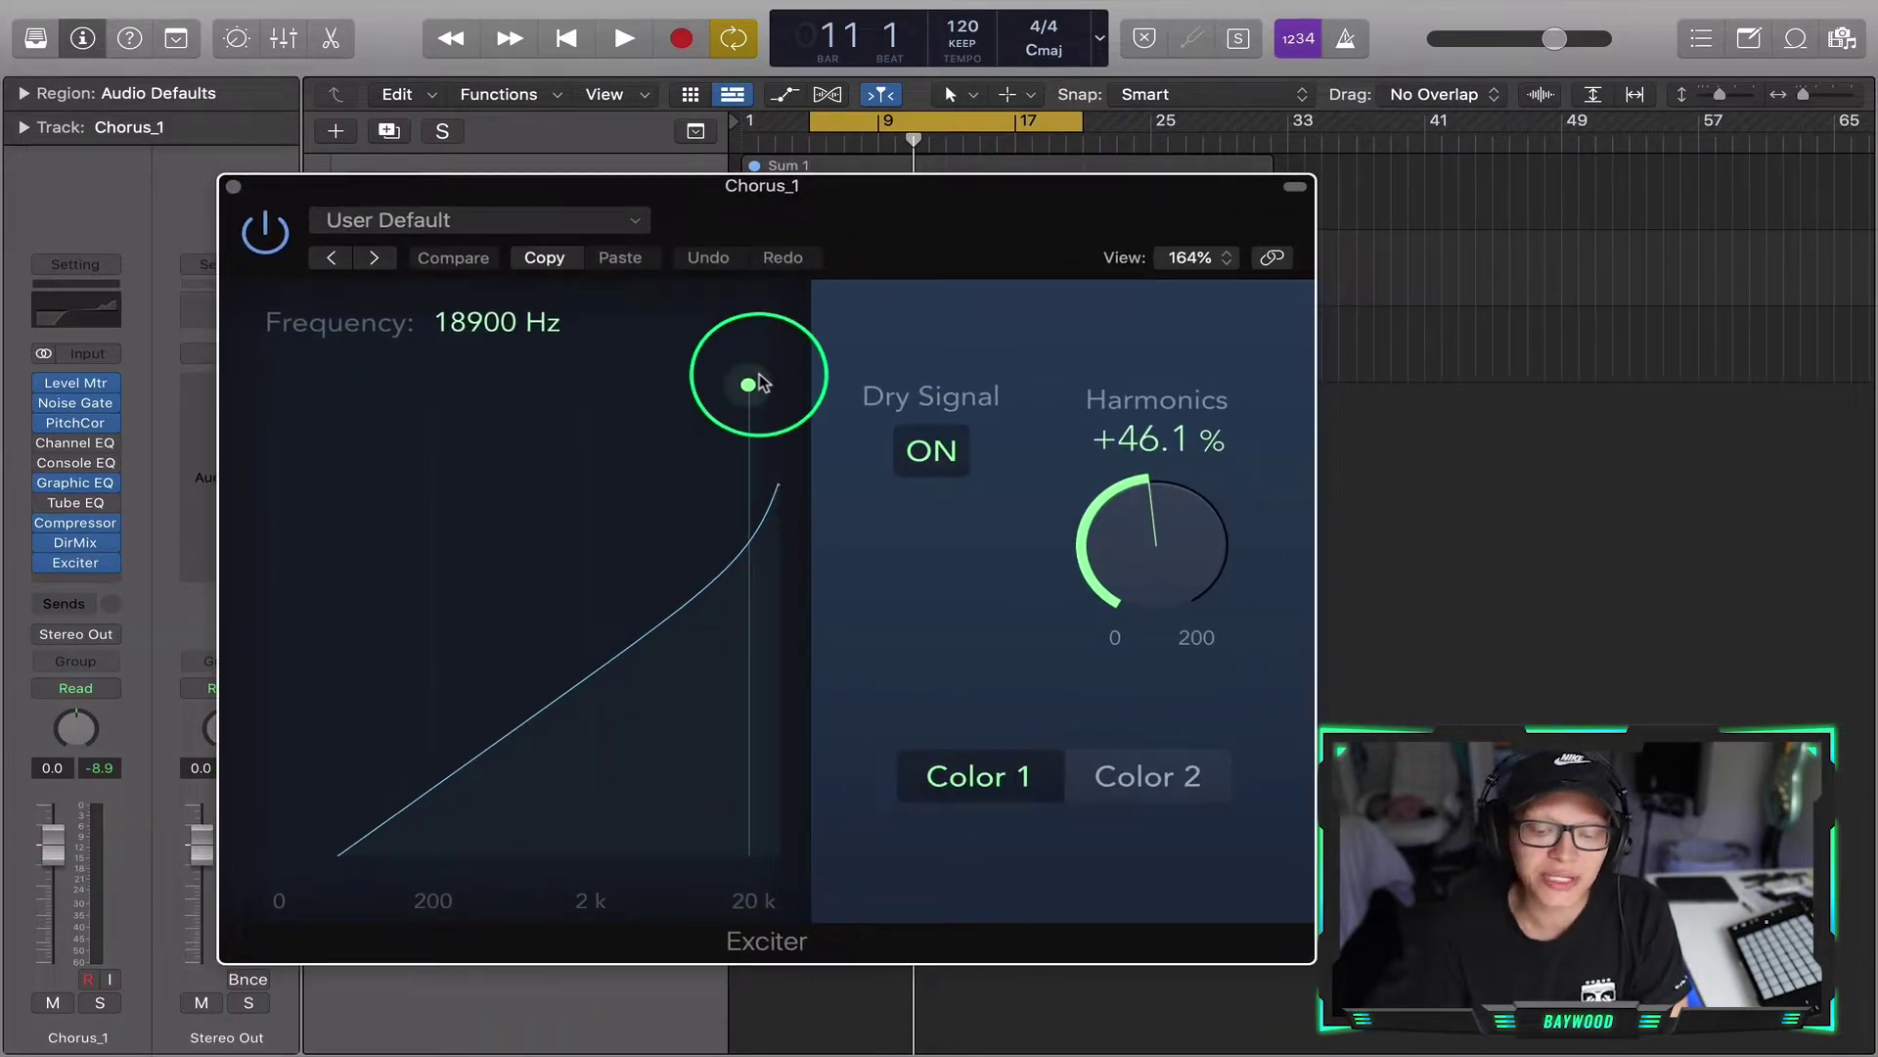
- Set the Exciter's frequency to 16800 Hz and, during playback, raise its harmonics to +181 %
drag(761, 382, 751, 382)
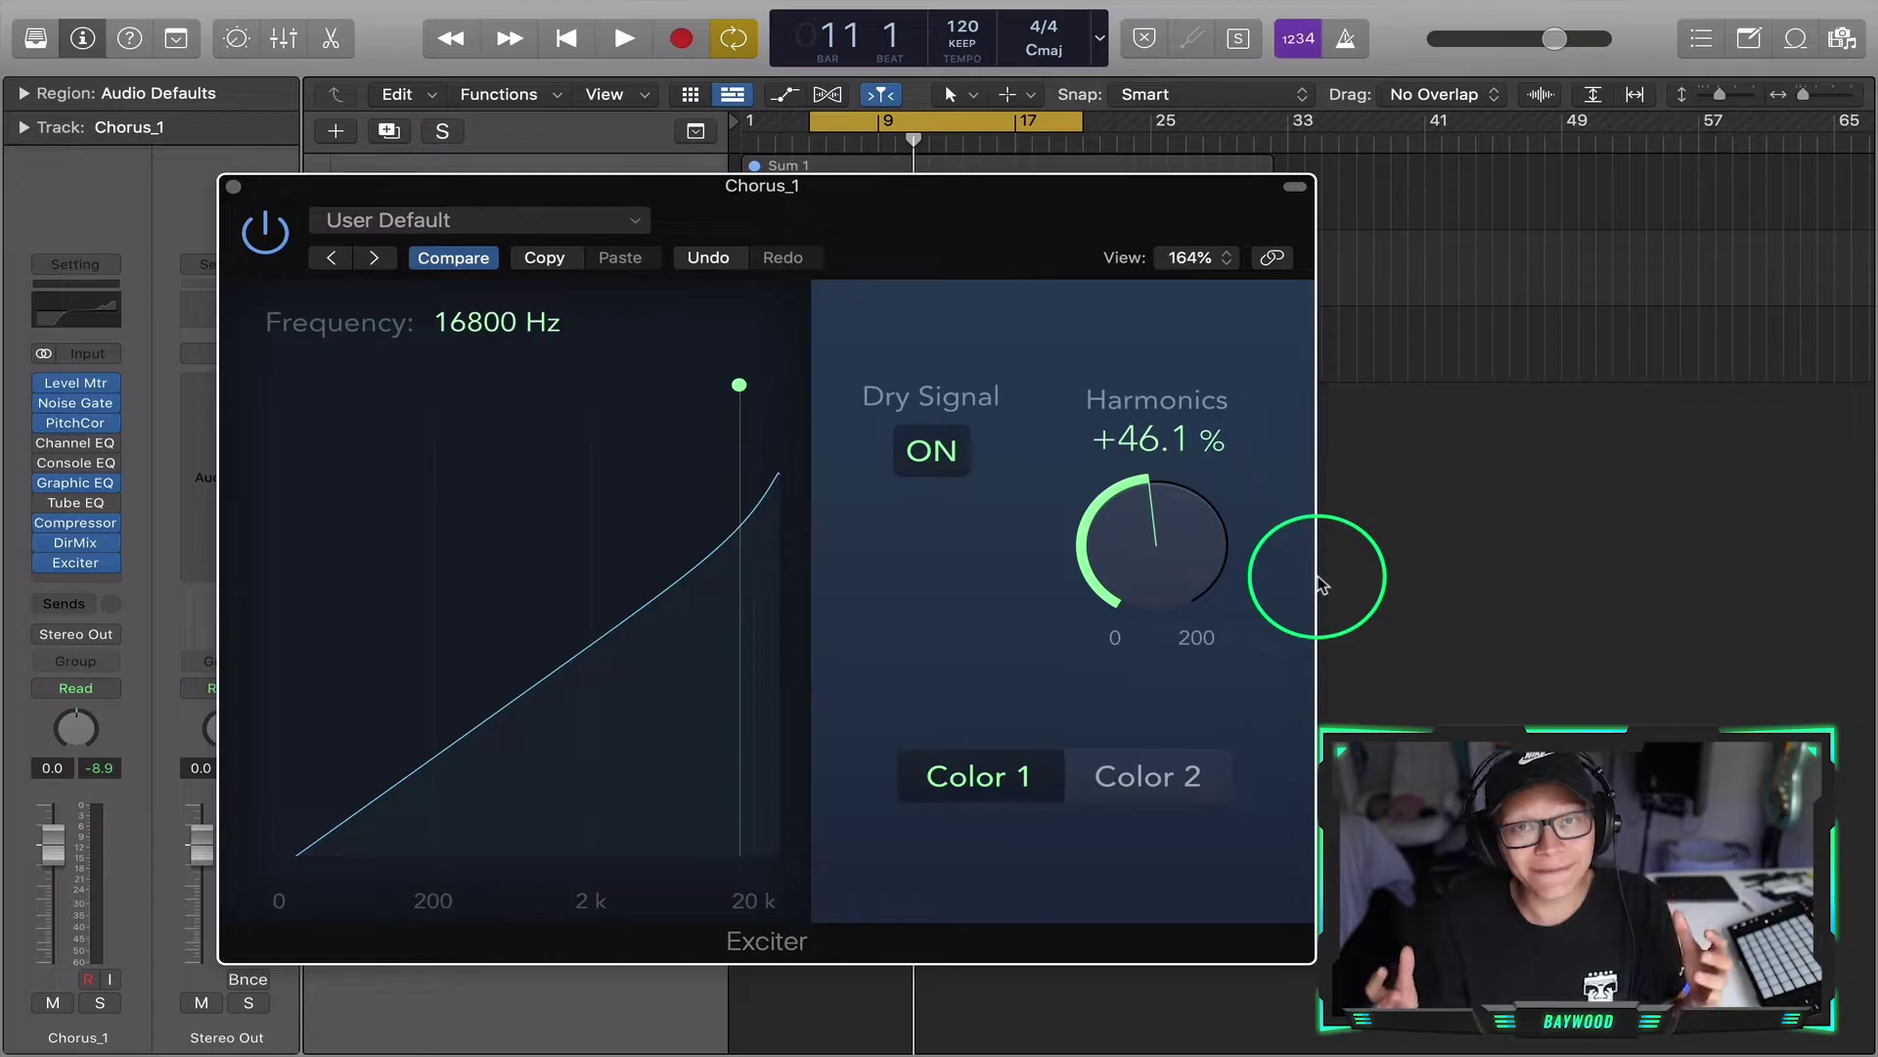
drag(1018, 244, 920, 183)
key(space)
drag(1135, 438, 1162, 322)
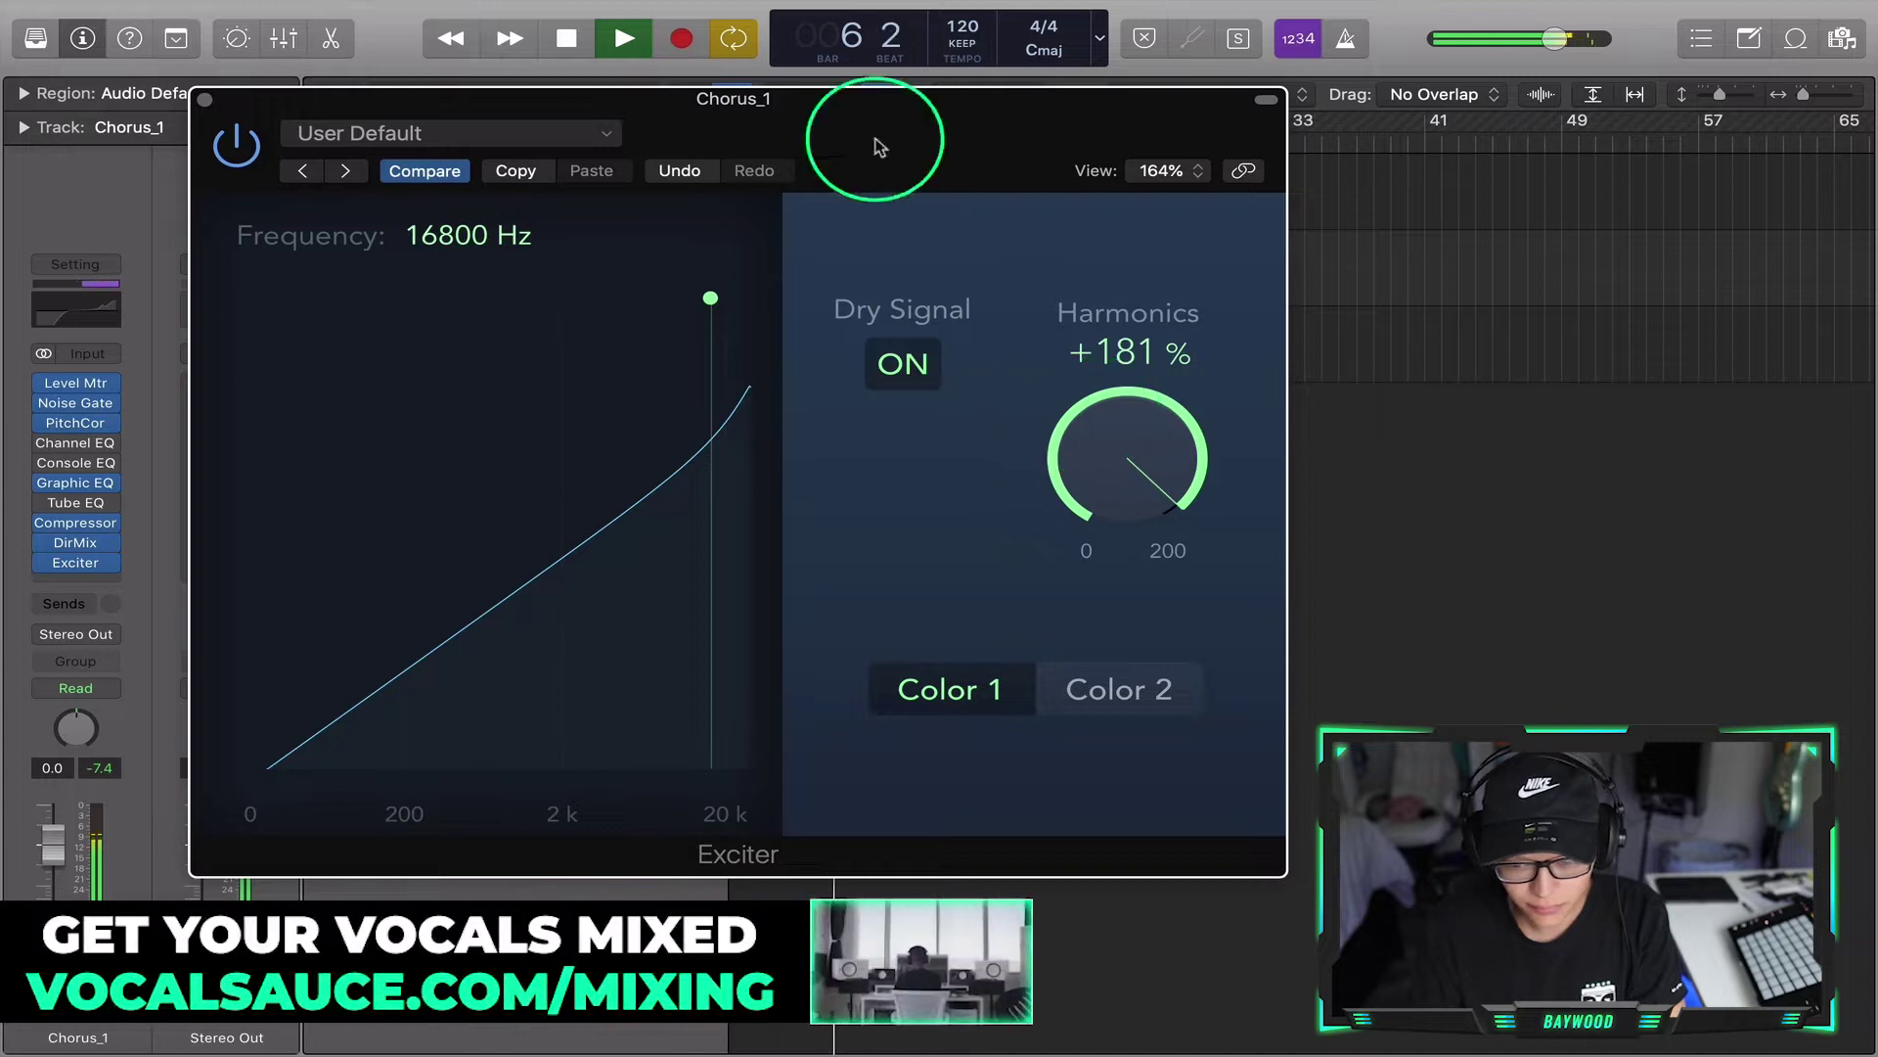
- Lower the Exciter's frequency to 15900 Hz and toggle its bypass to compare the sound during playback
drag(900, 160, 944, 157)
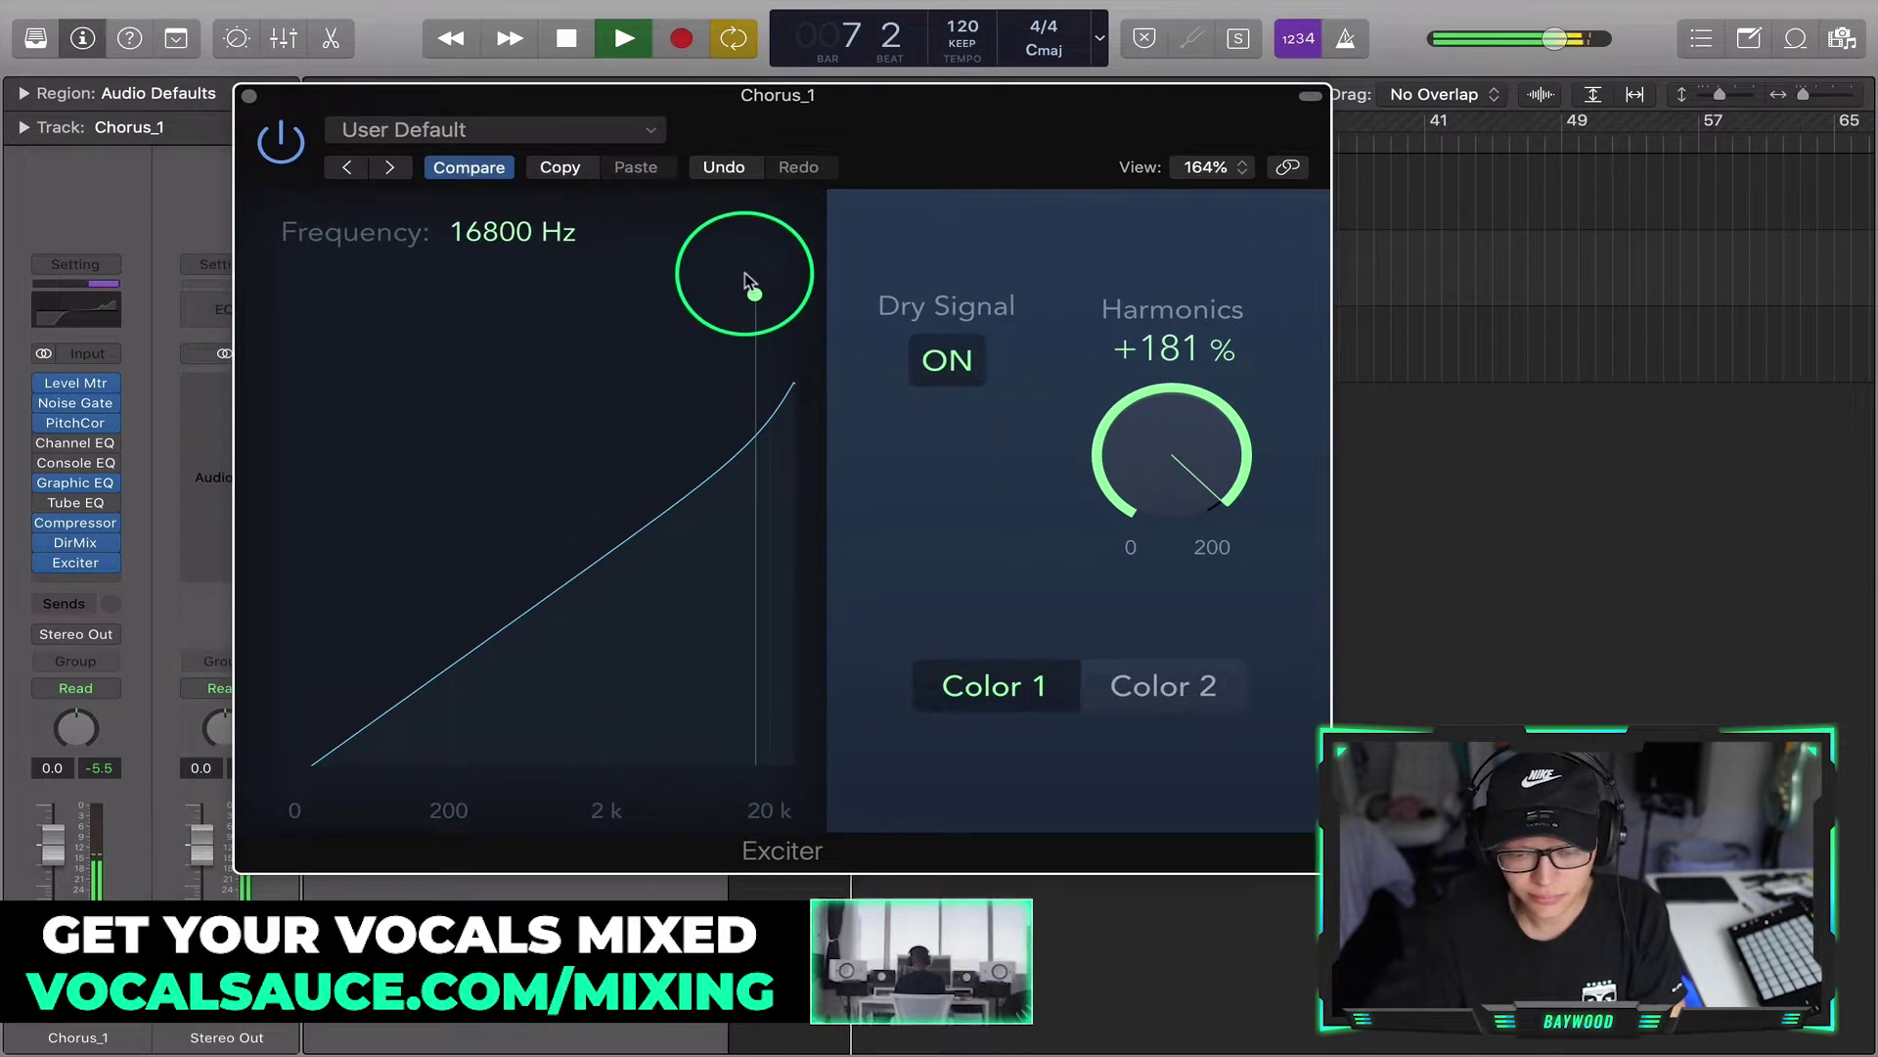
mouse_move(755, 293)
mouse_down()
mouse_move(631, 296)
mouse_move(749, 295)
mouse_up()
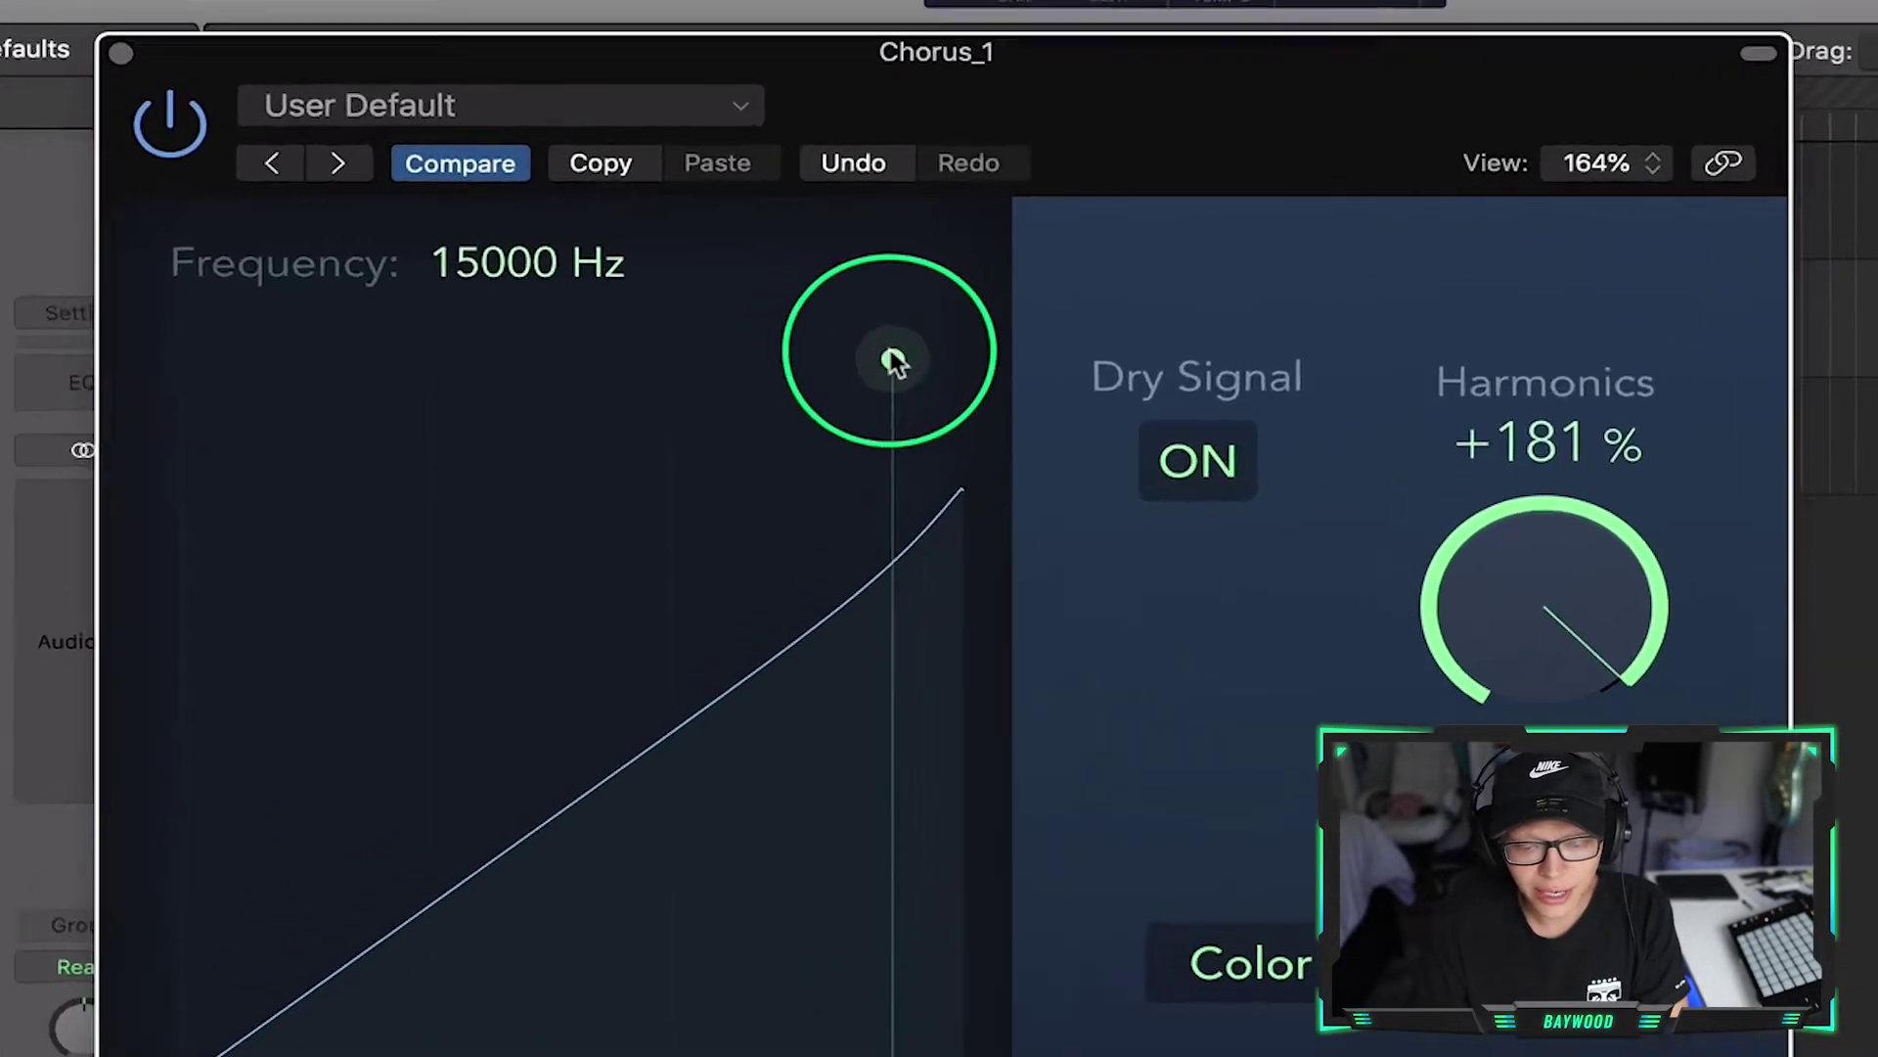
drag(891, 353, 897, 350)
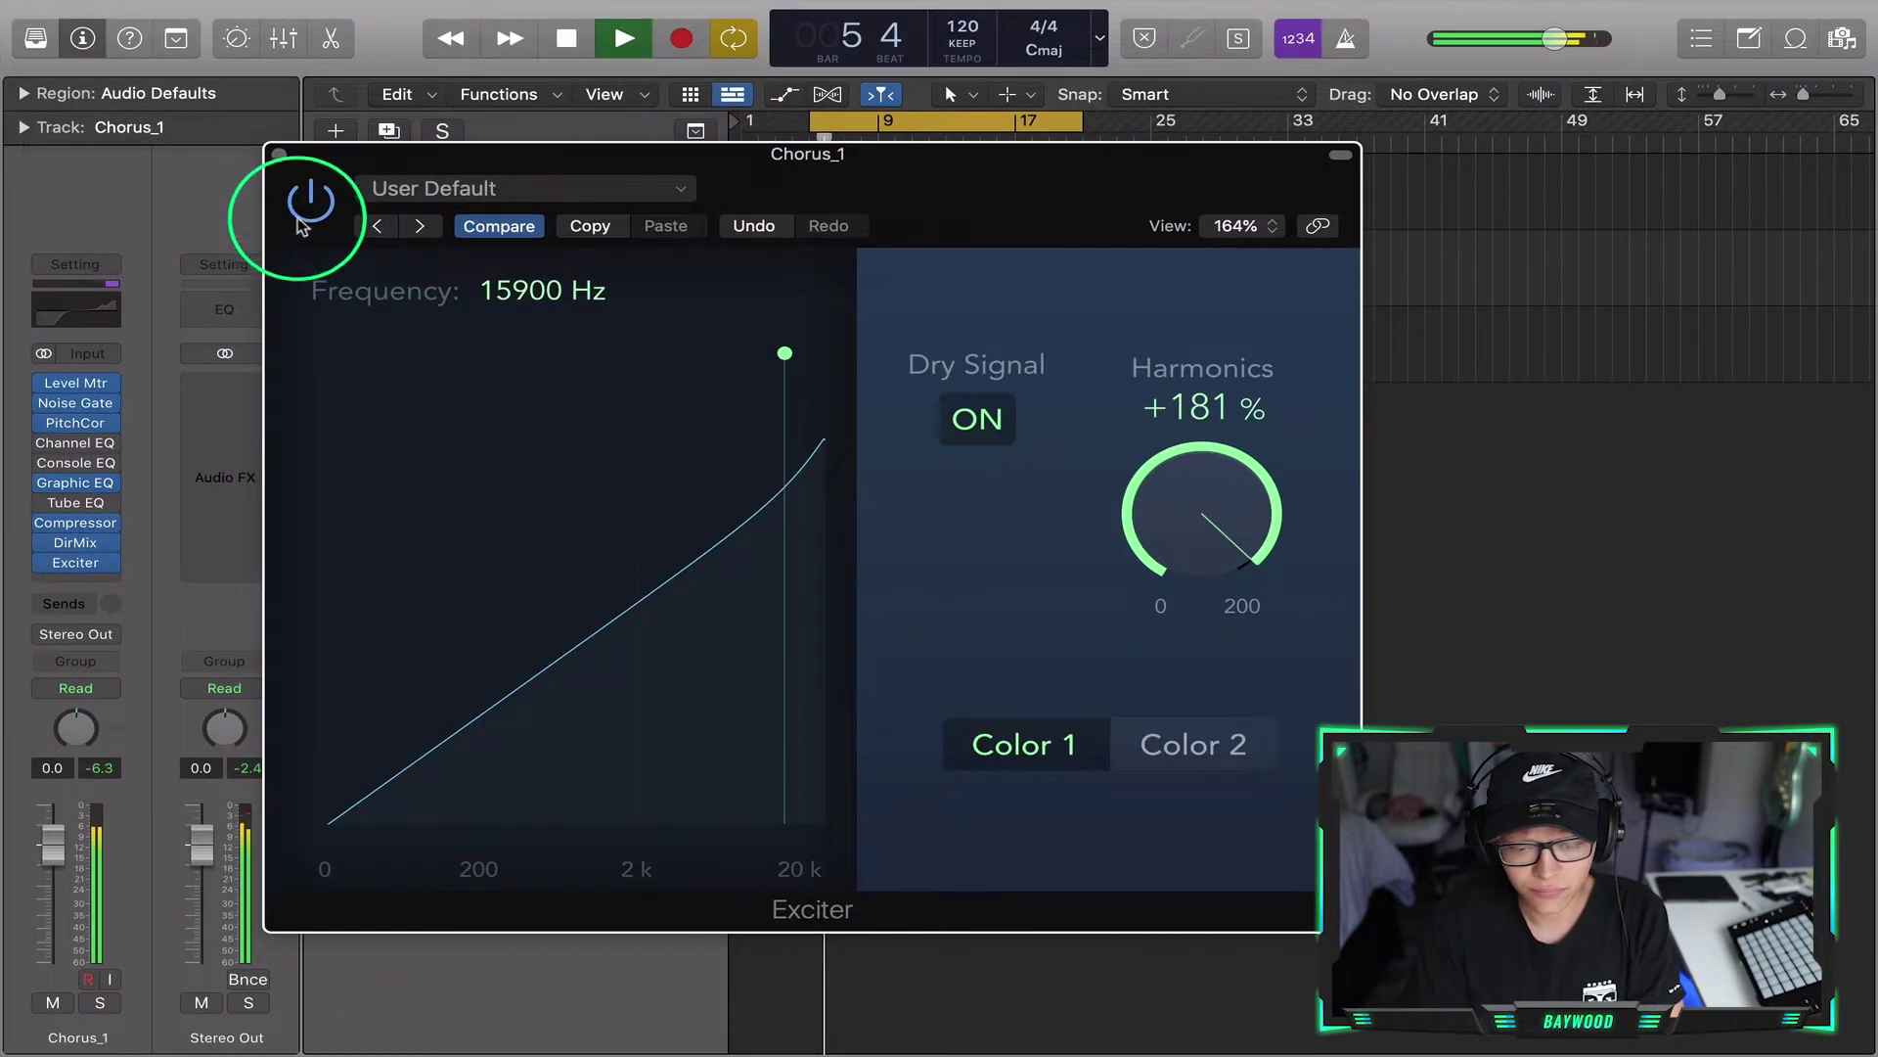
click(306, 211)
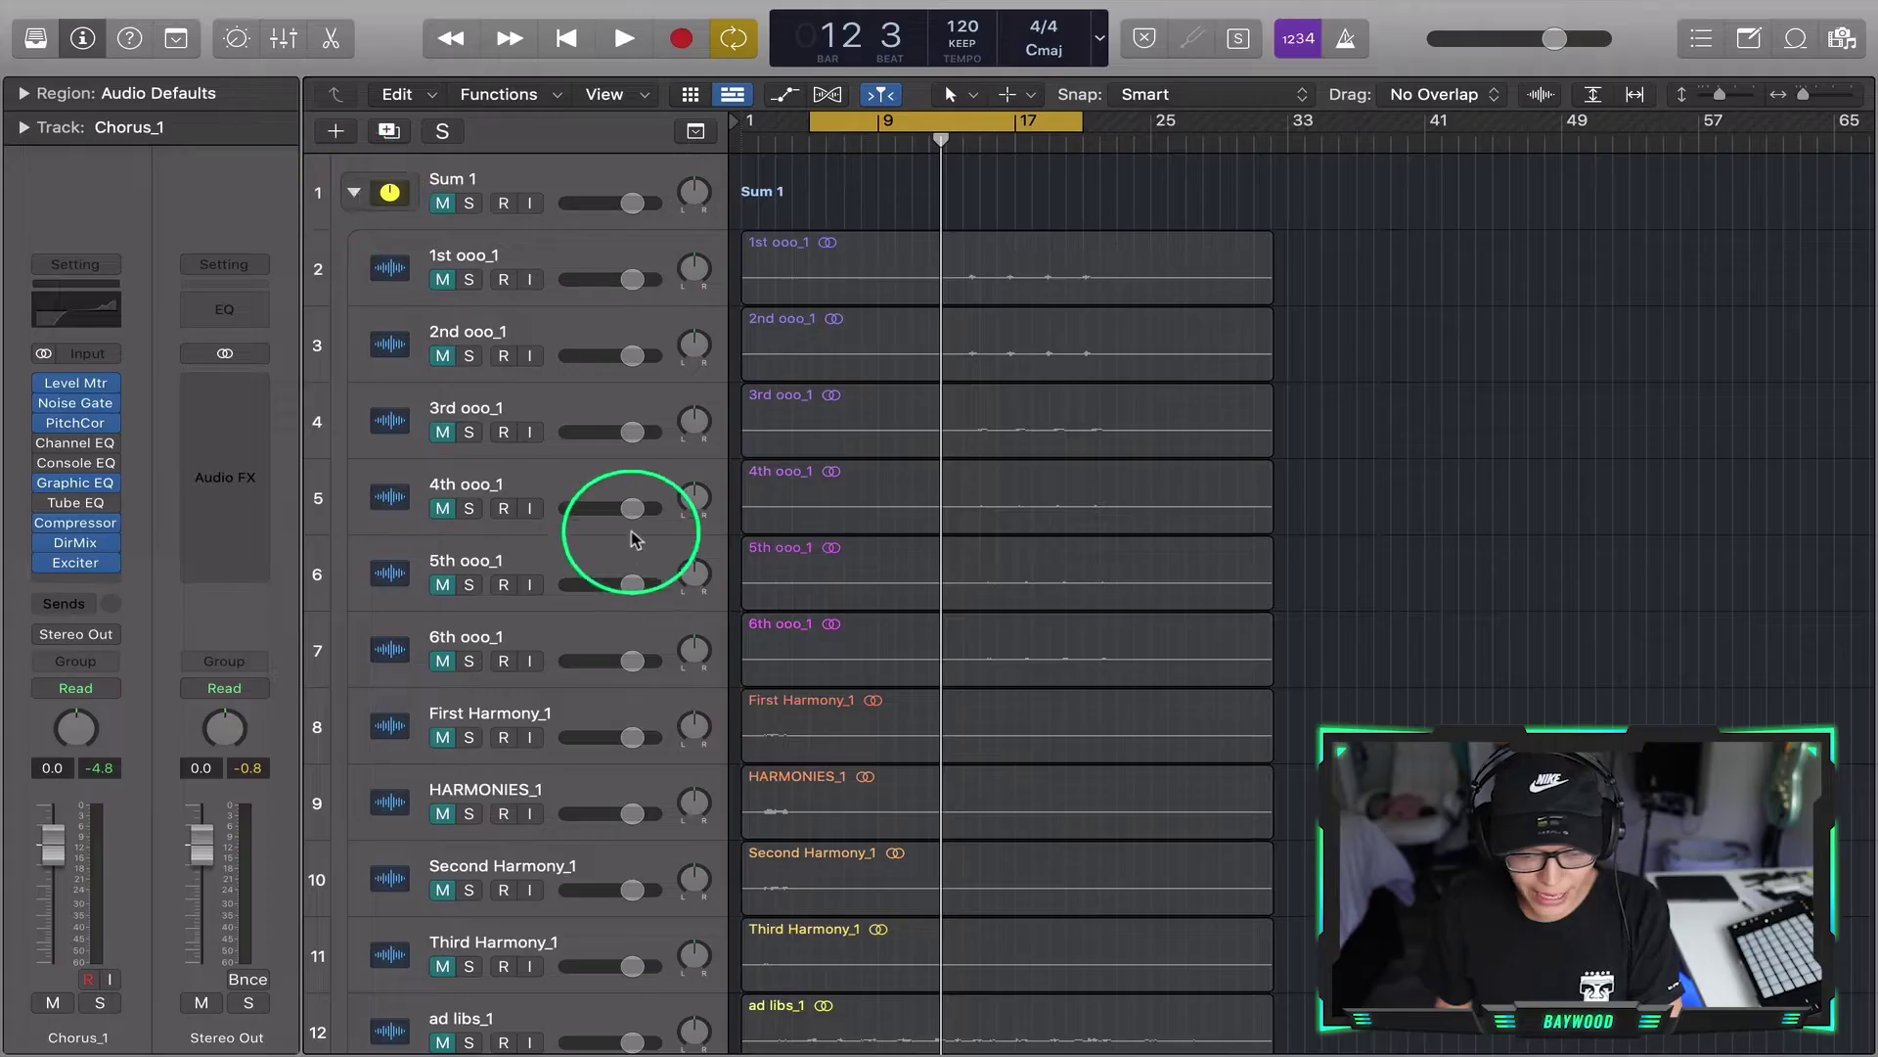
- Look through the tracks inside the Sum 1 stack and collapse it
scroll(631, 530, down, 5)
scroll(638, 548, up, 5)
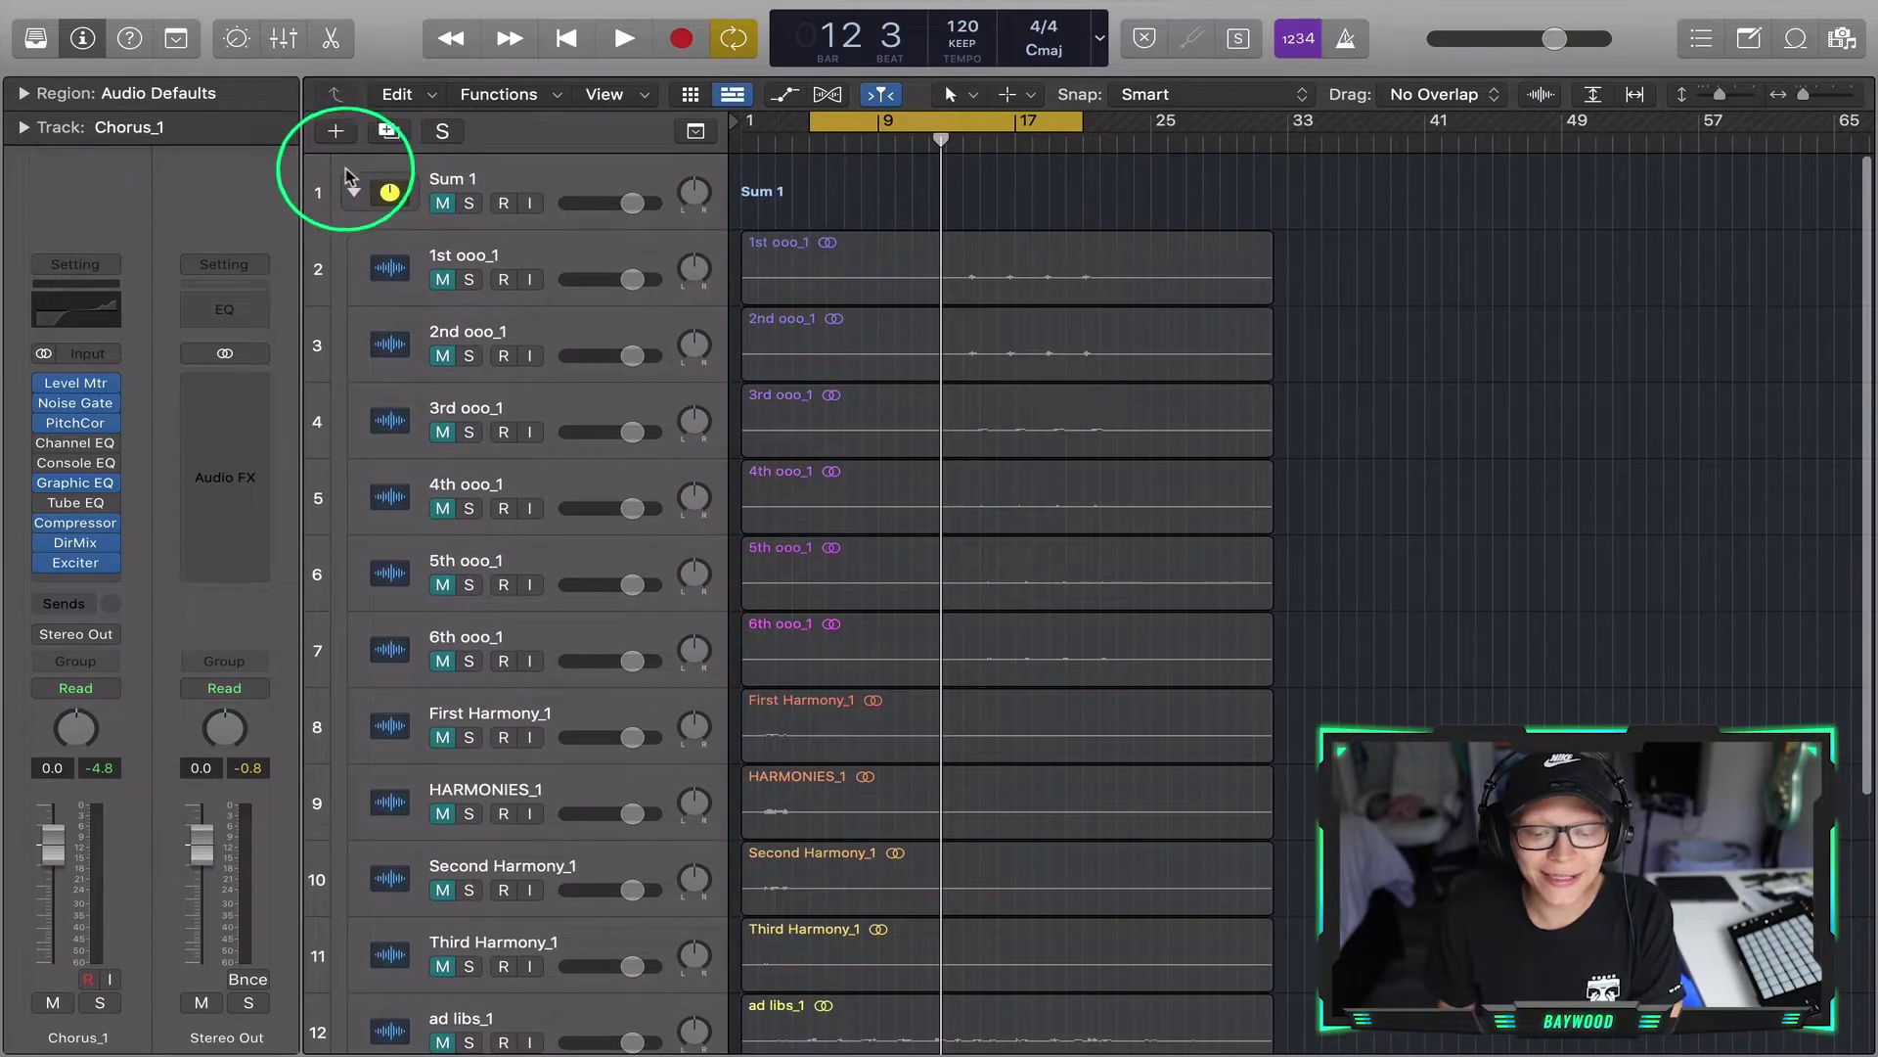
click(352, 188)
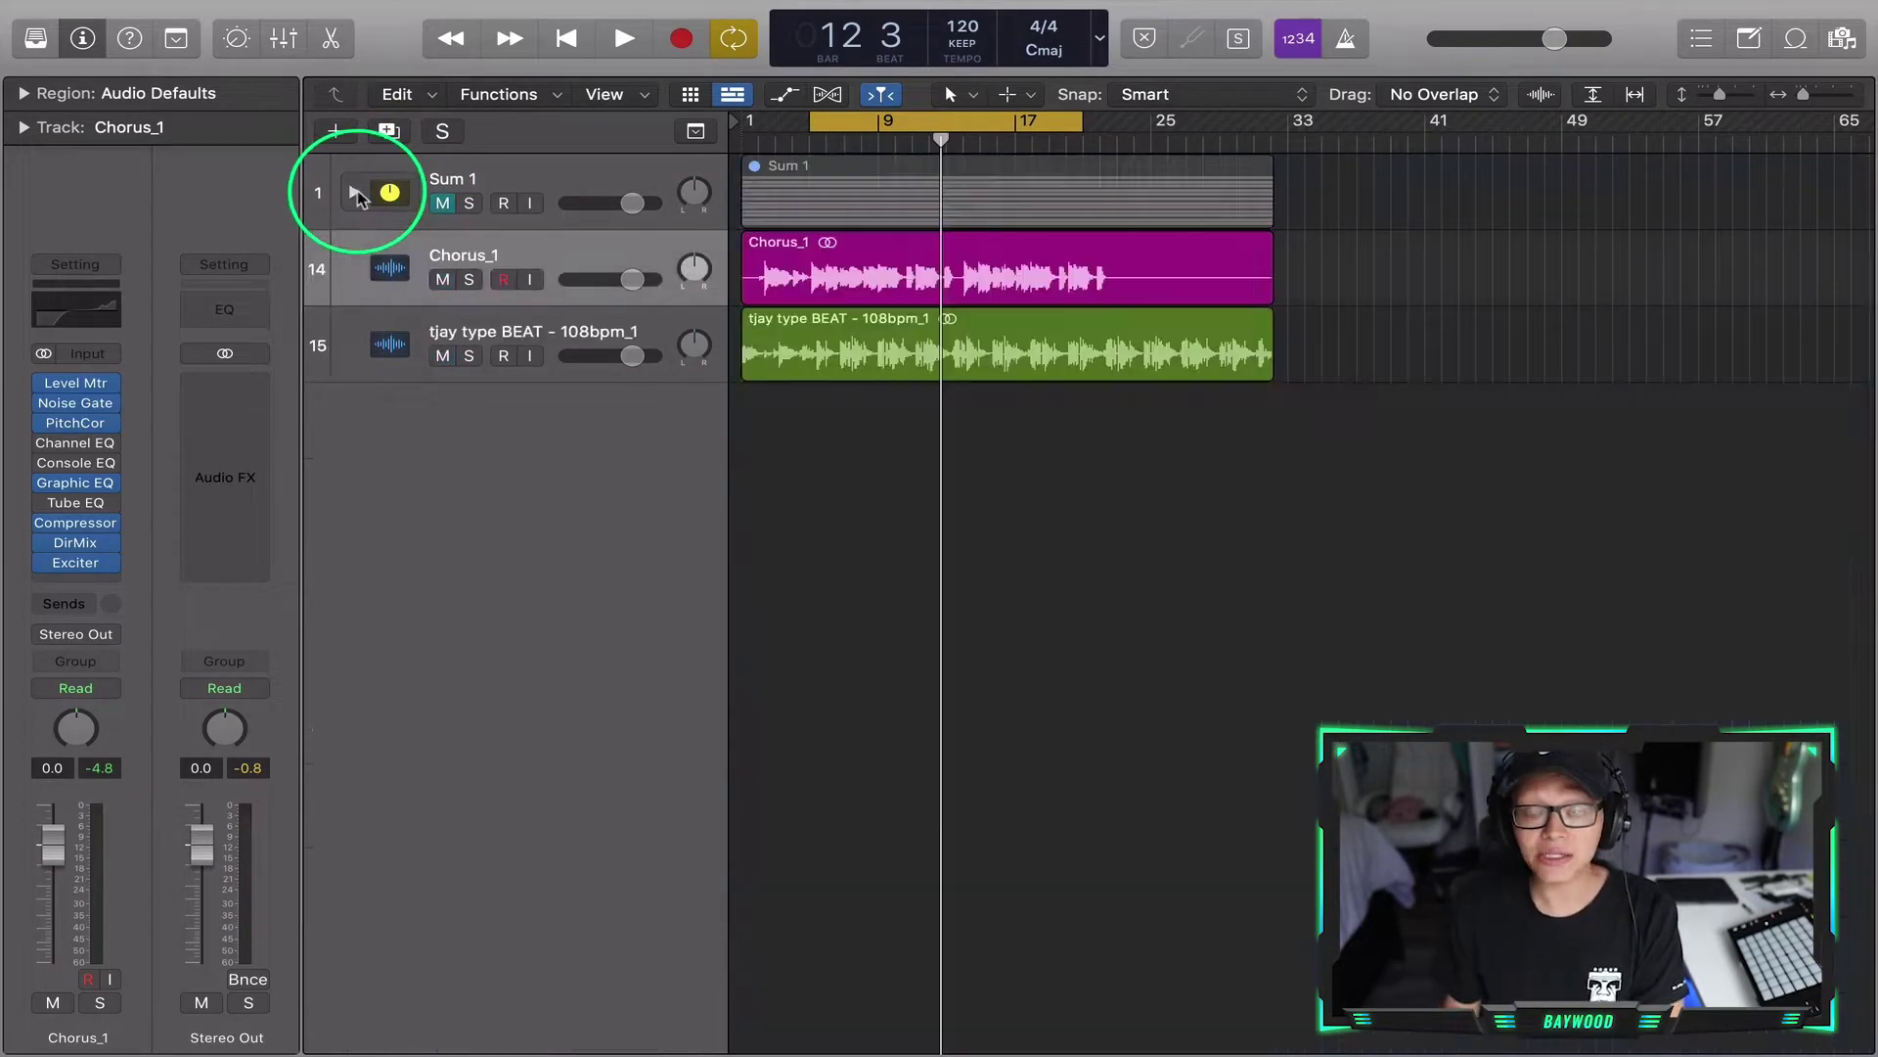
- Add a Bus 2 send to Chorus_1 and insert a stereo Space Designer reverb on Aux 2
click(67, 611)
mouse_move(186, 634)
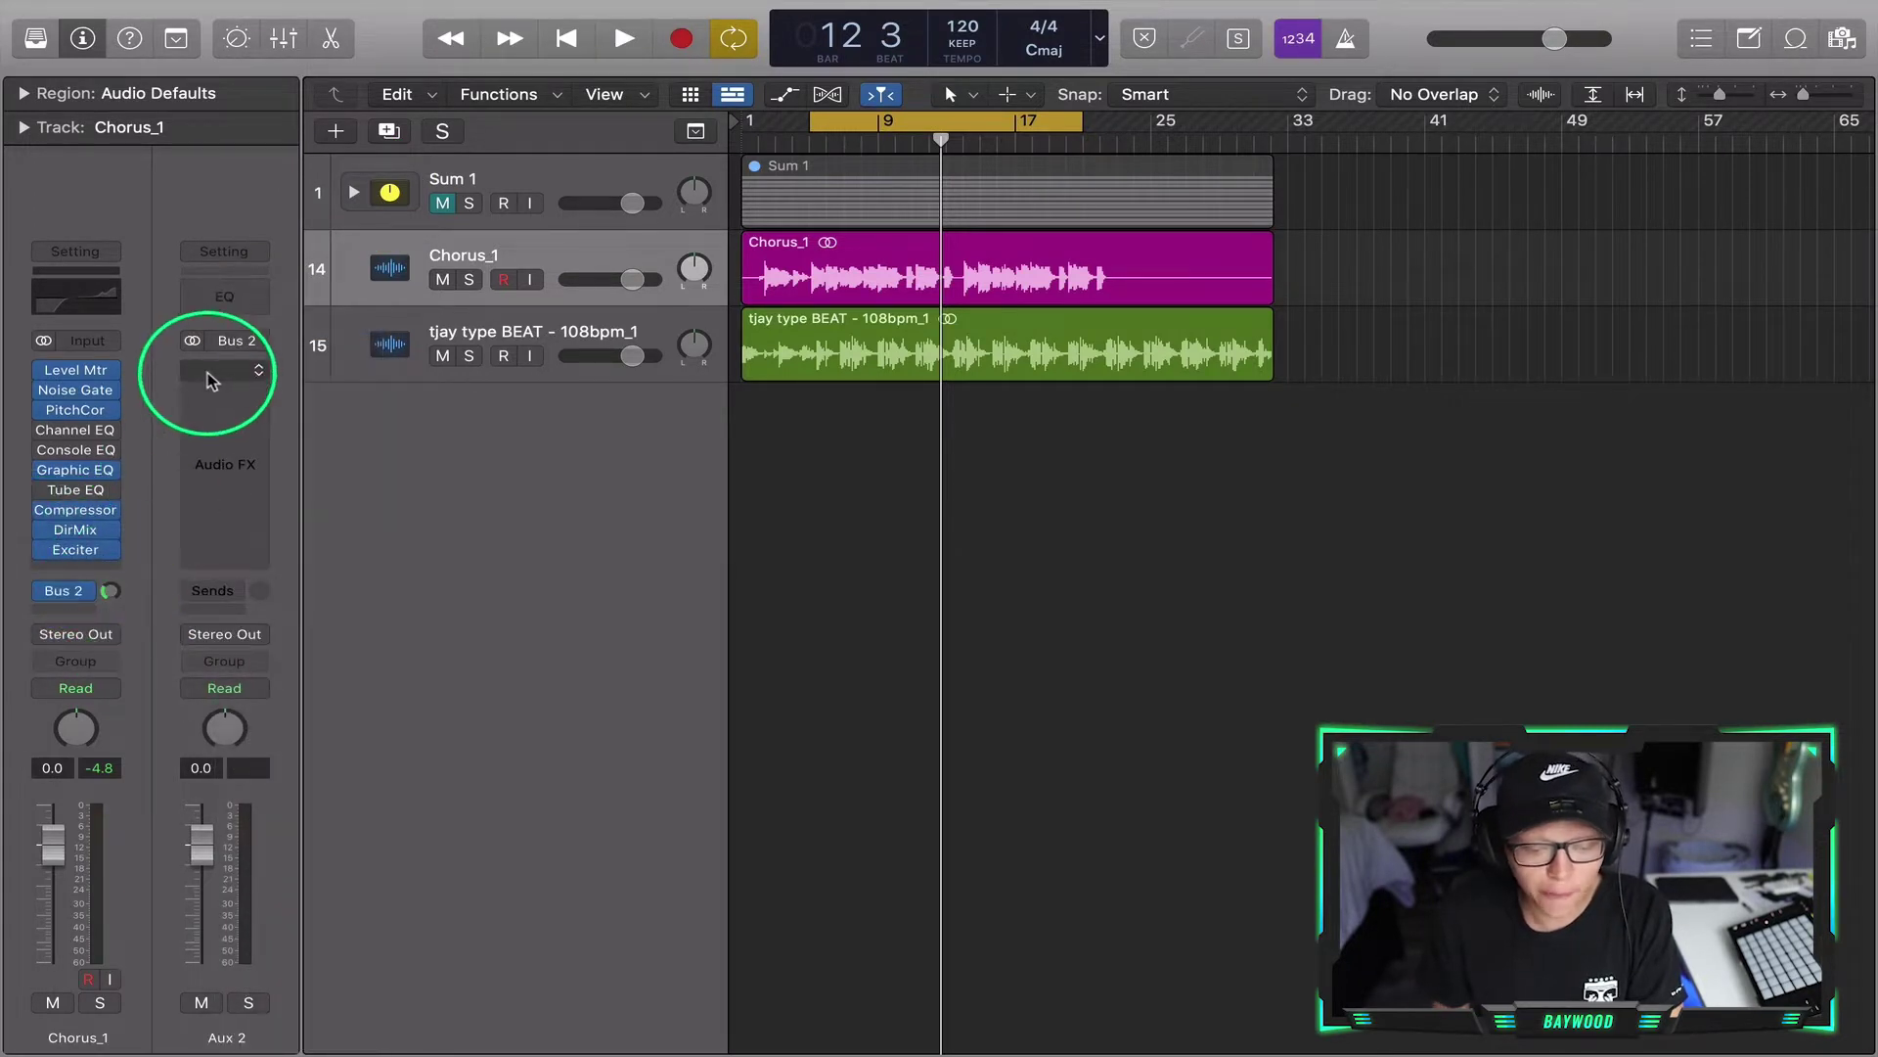
click(210, 385)
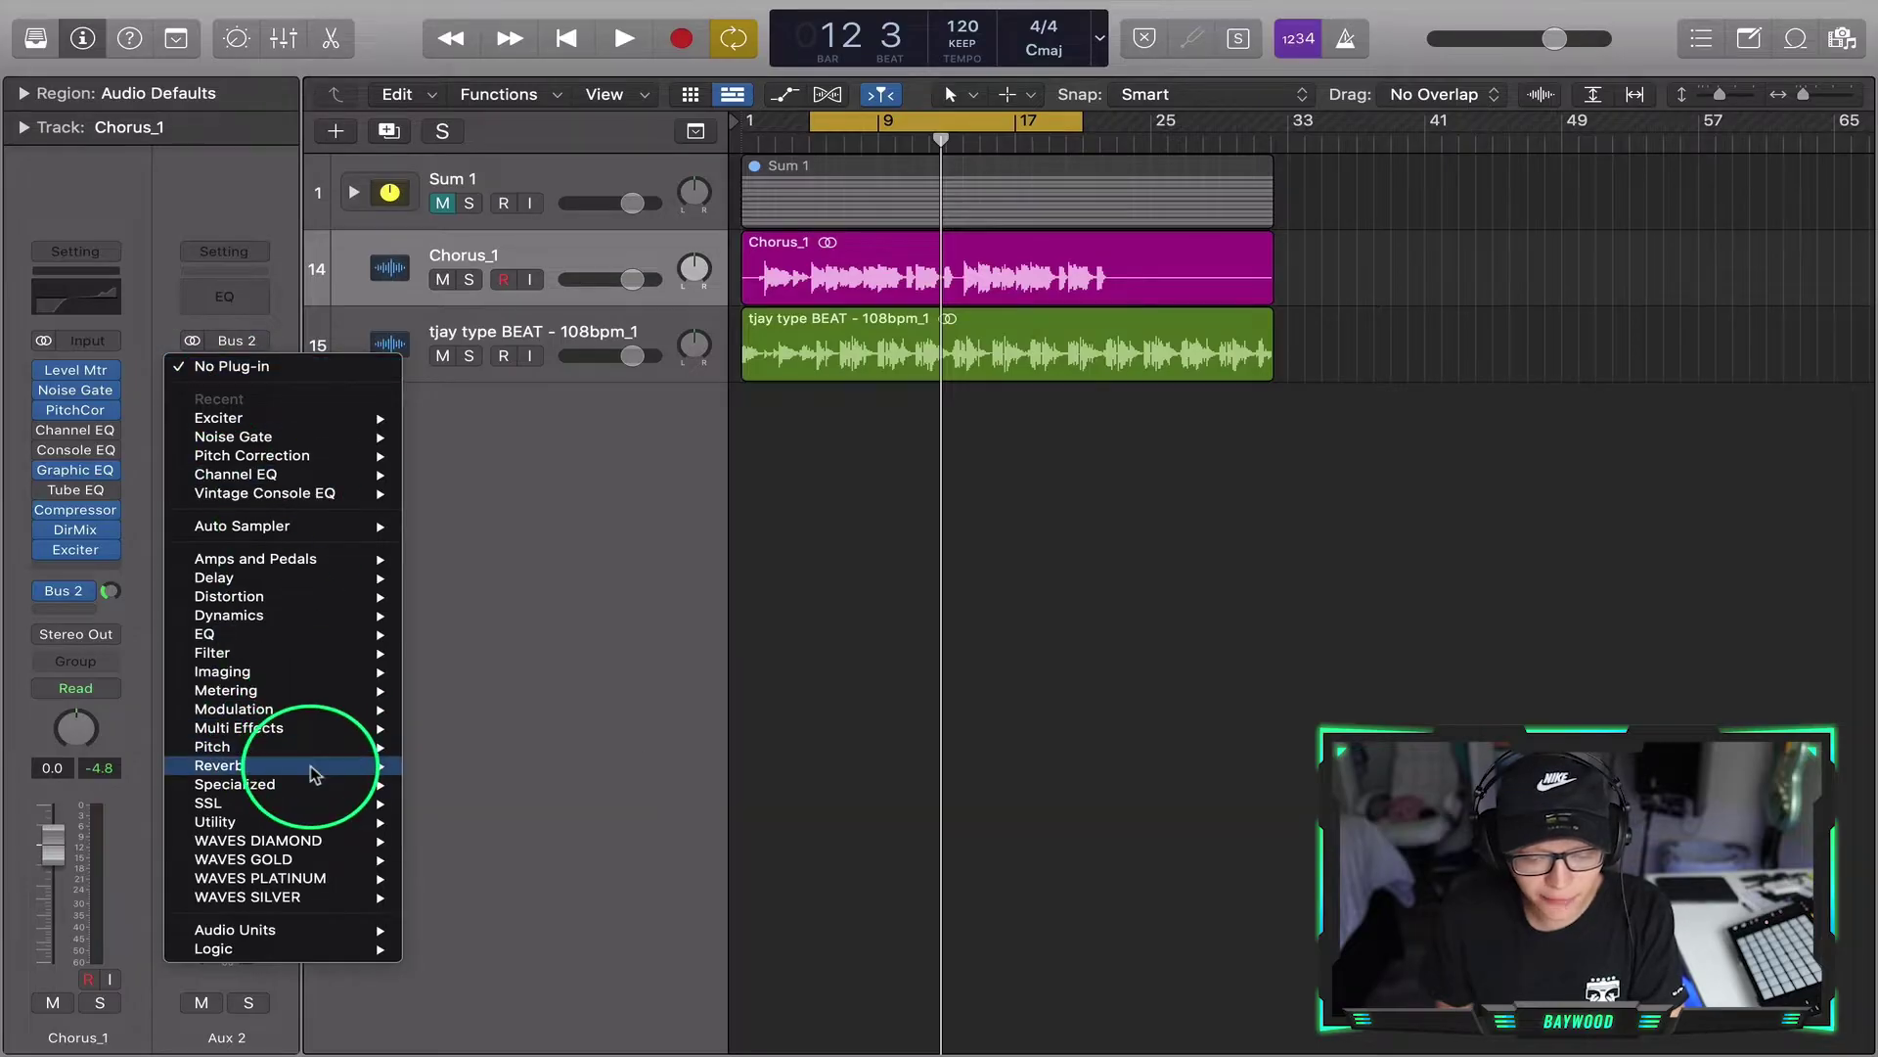
mouse_move(312, 769)
mouse_move(602, 840)
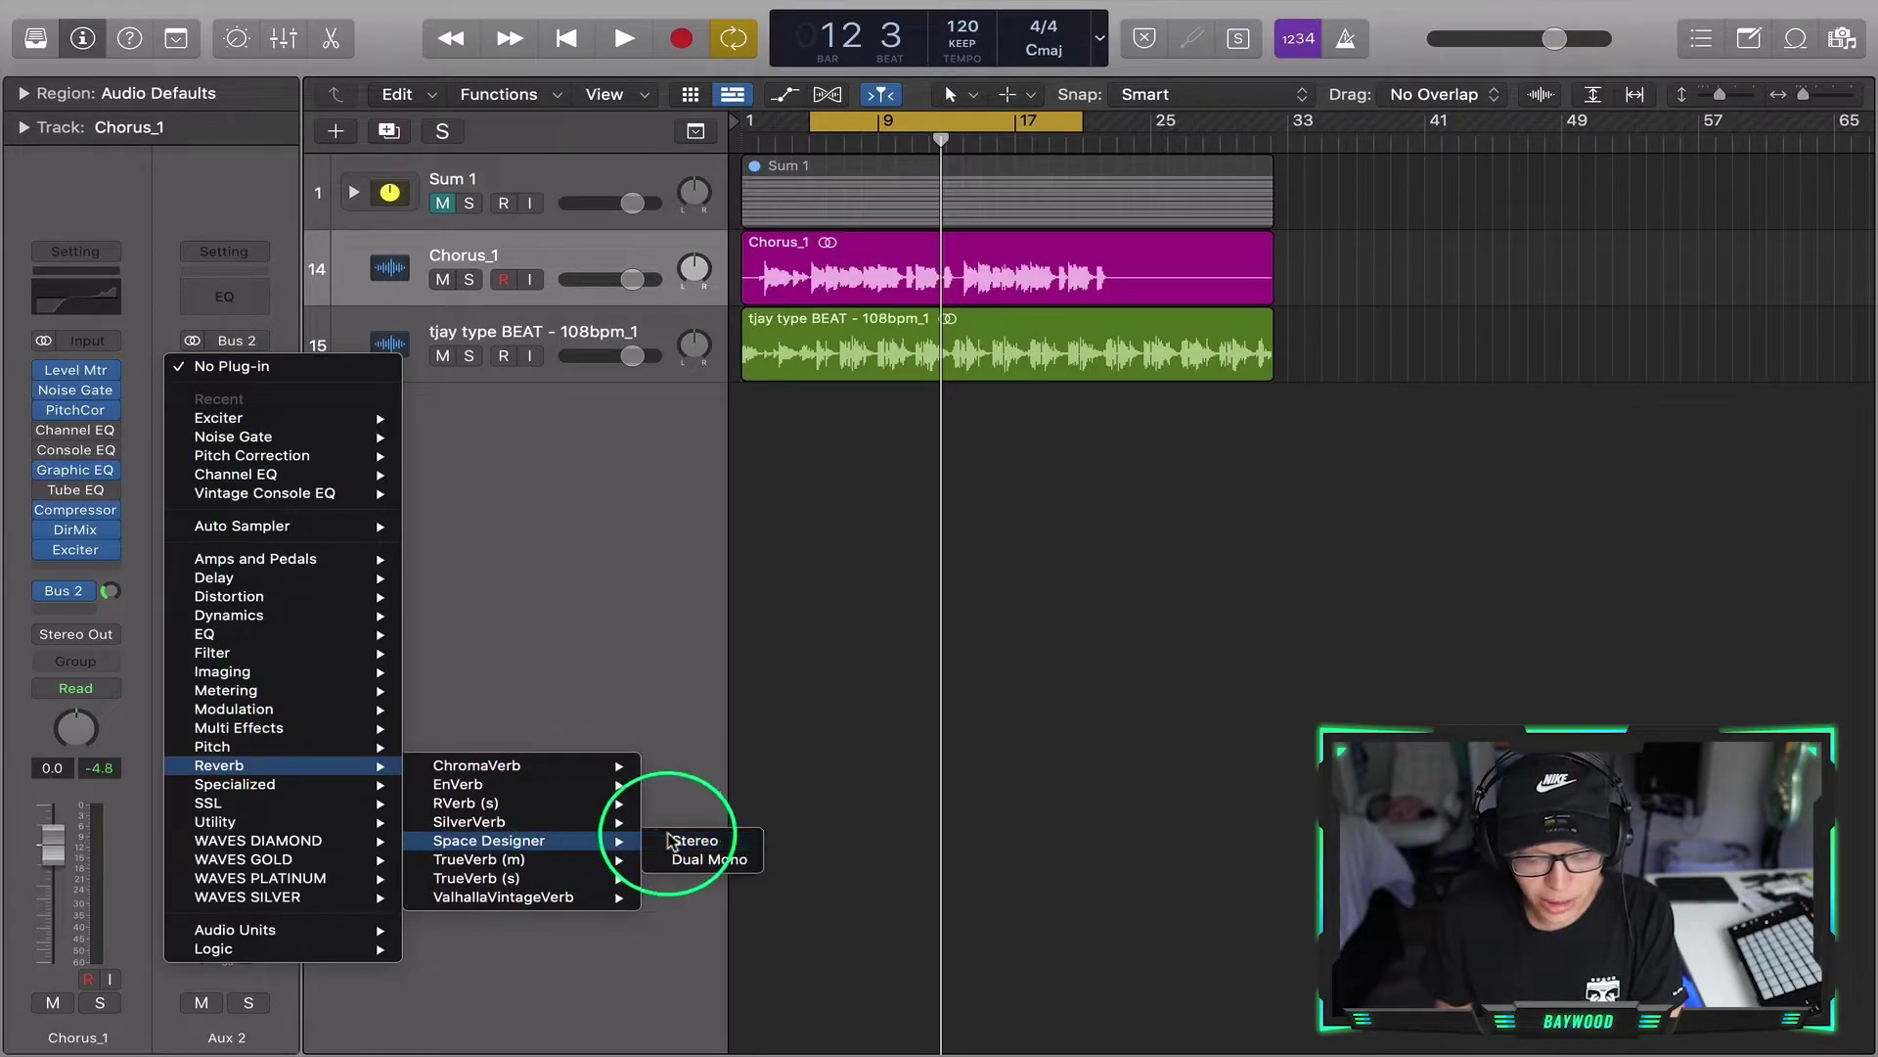
click(669, 841)
drag(1076, 364, 1018, 218)
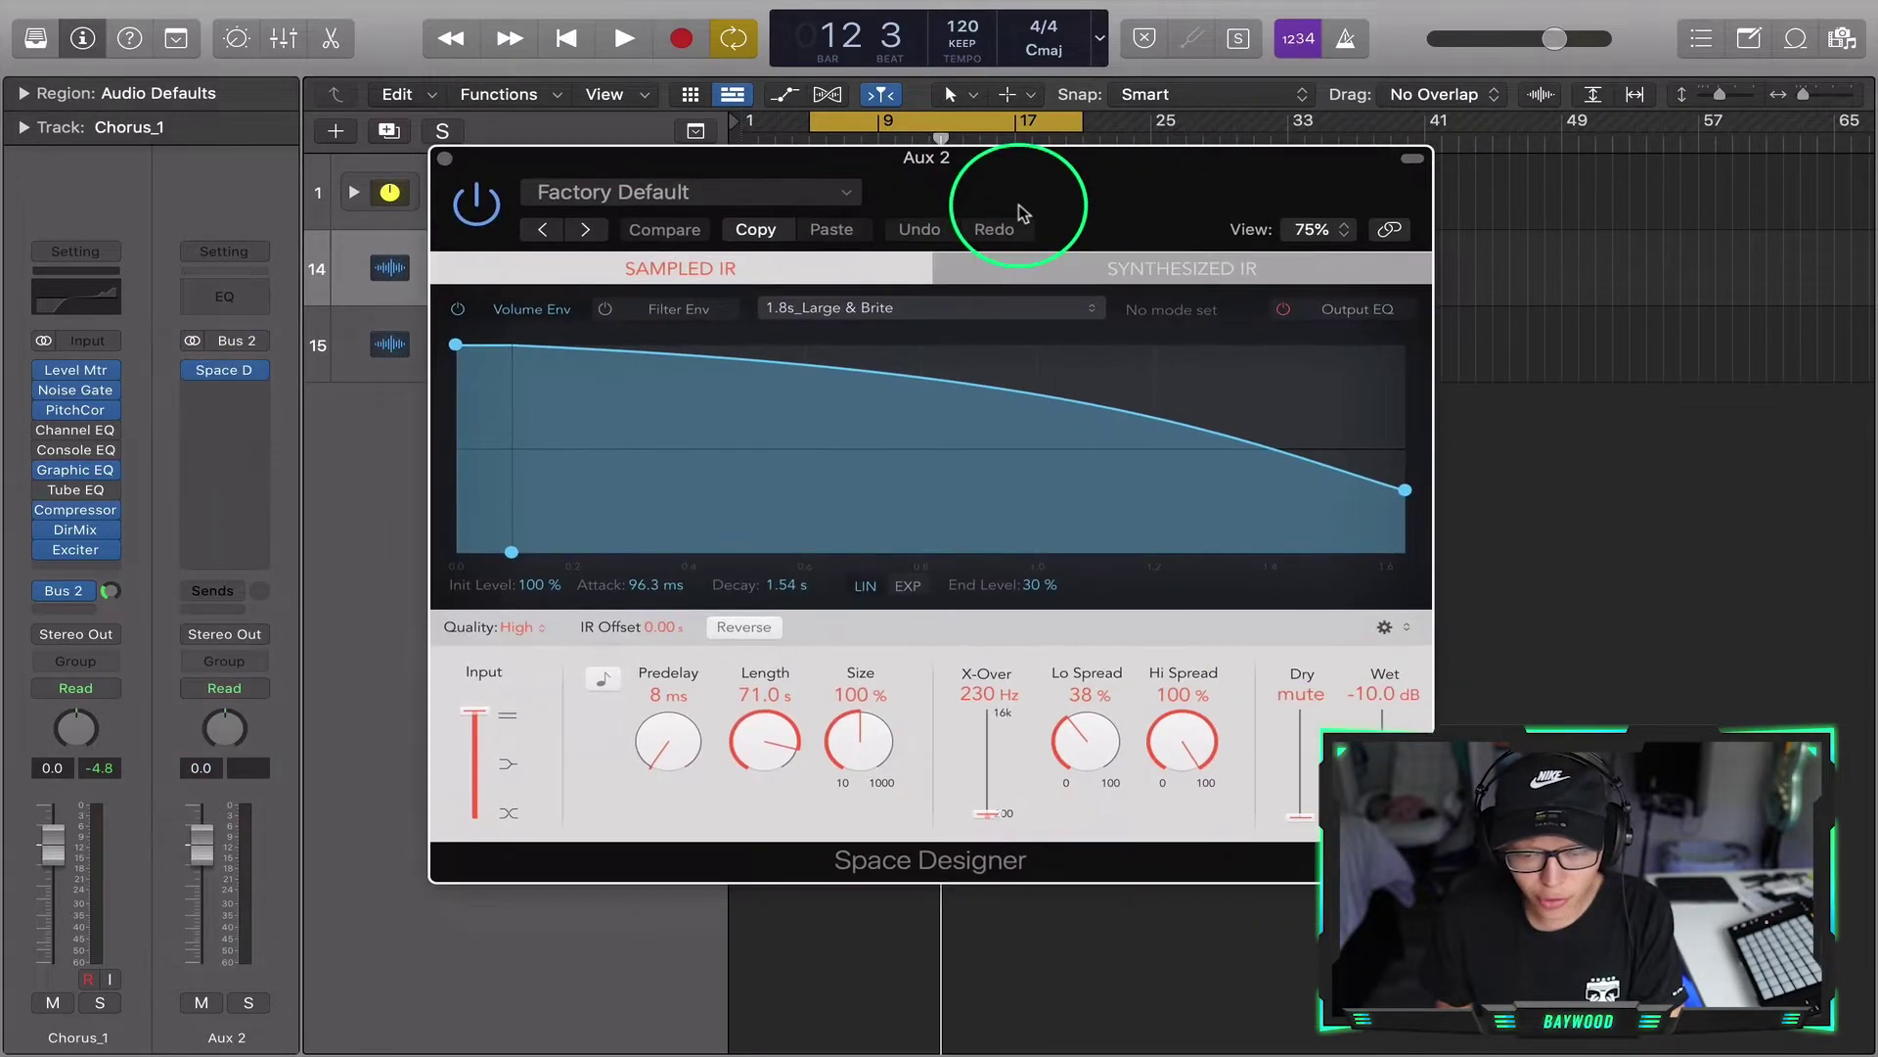
click(446, 161)
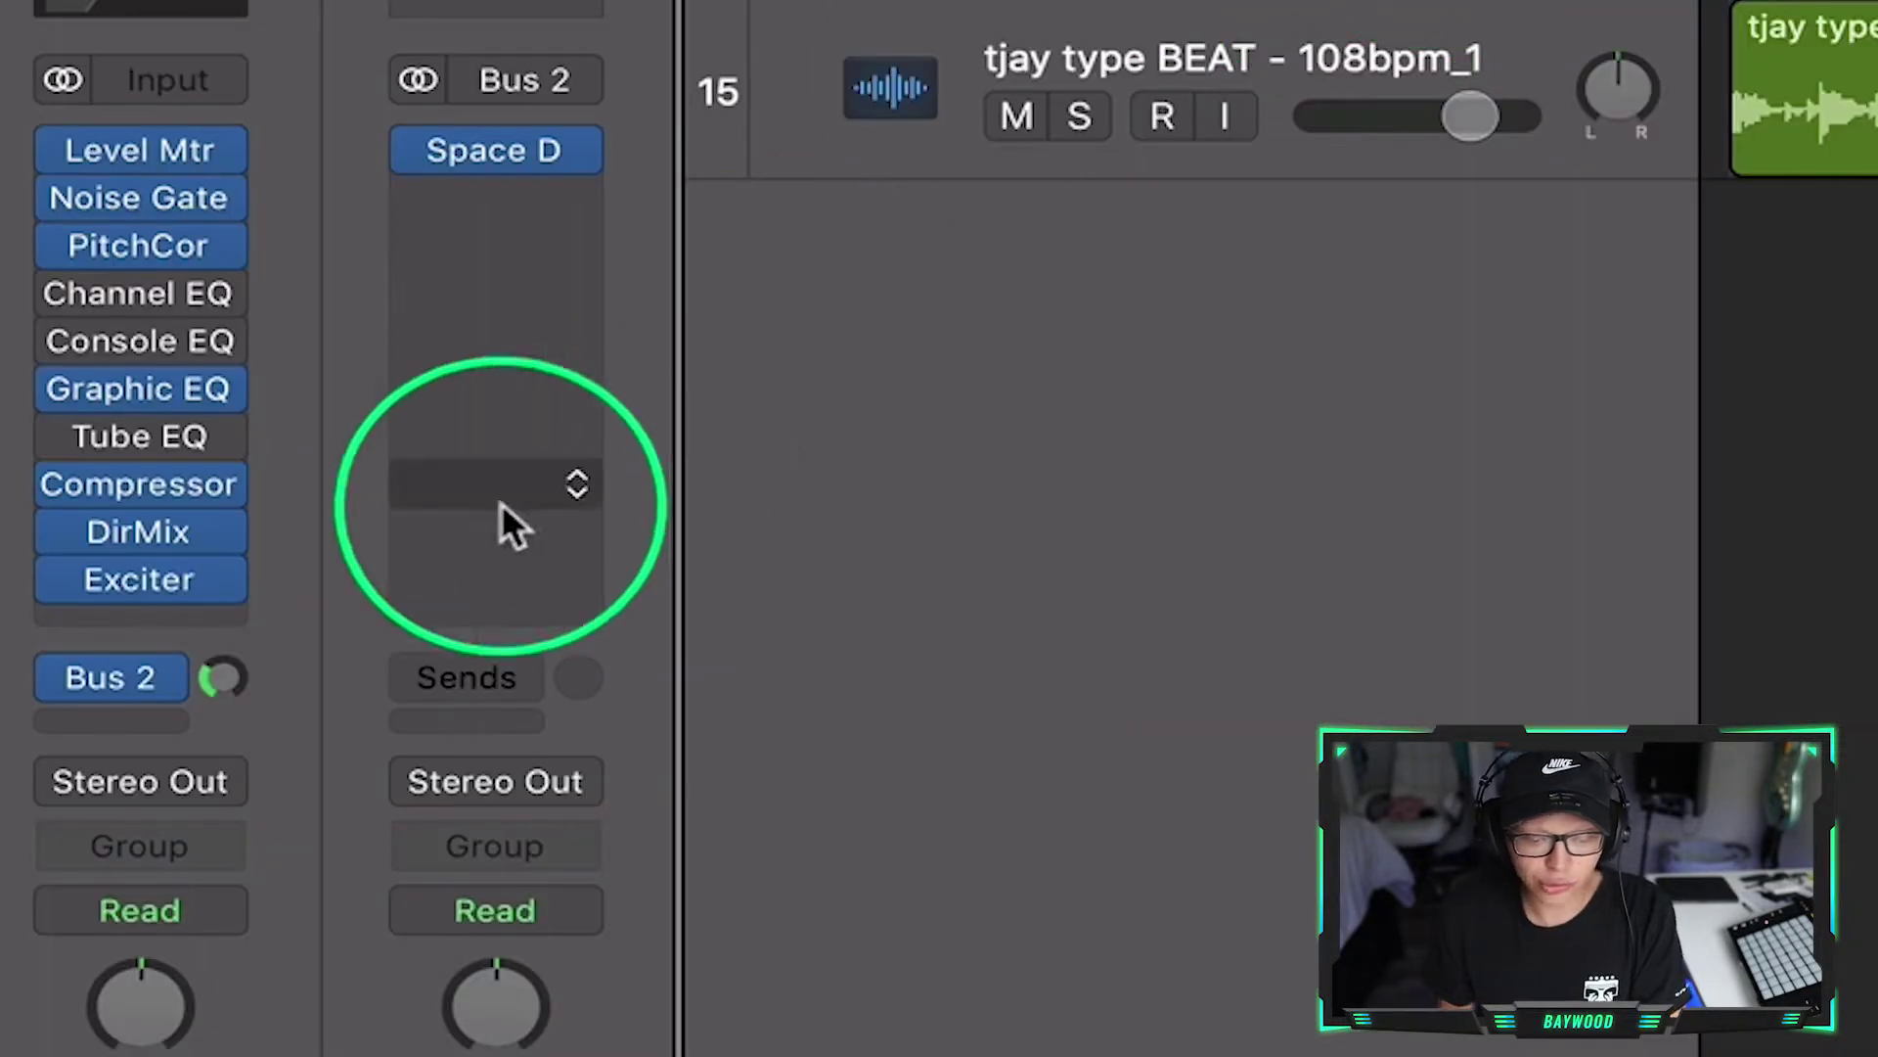
- Move the Space Designer reverb from Aux 2 to the insert slot below the Exciter on Chorus_1
mouse_move(235, 678)
mouse_down()
mouse_move(293, 538)
mouse_move(297, 591)
mouse_move(240, 685)
mouse_up()
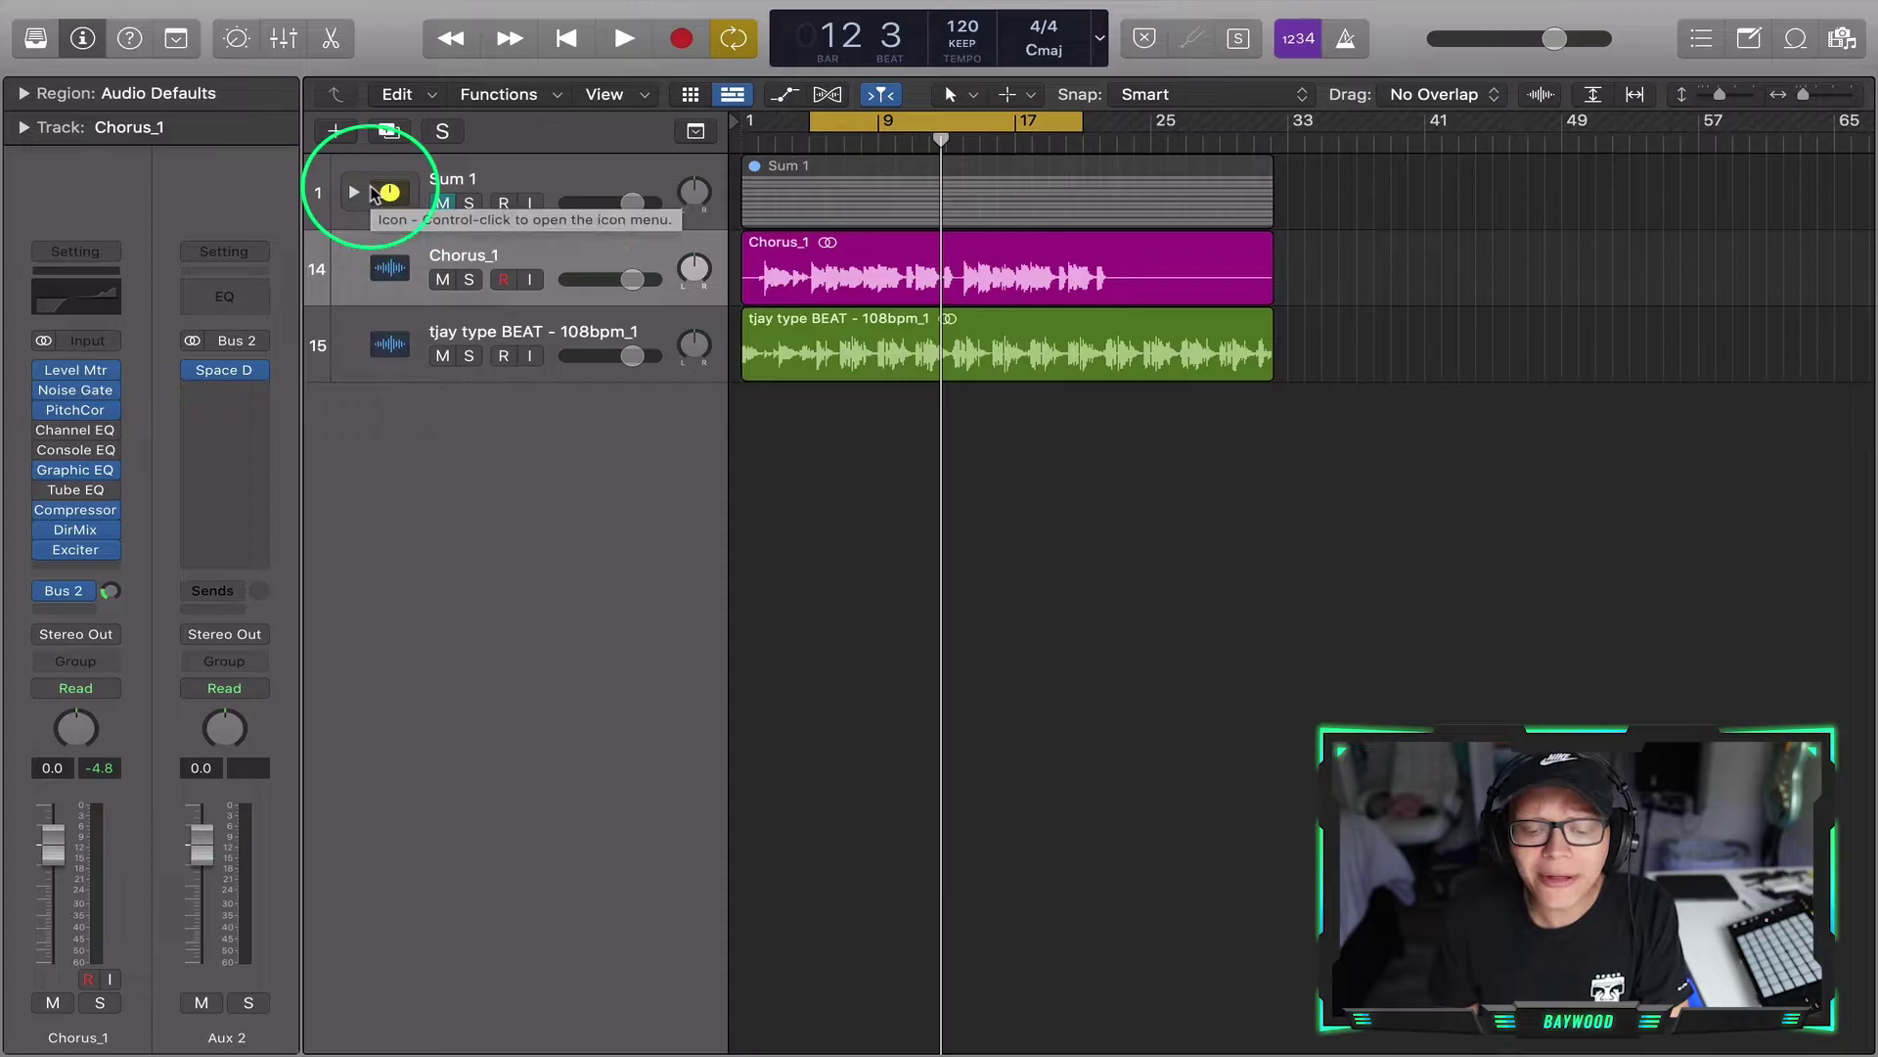
drag(230, 369, 134, 505)
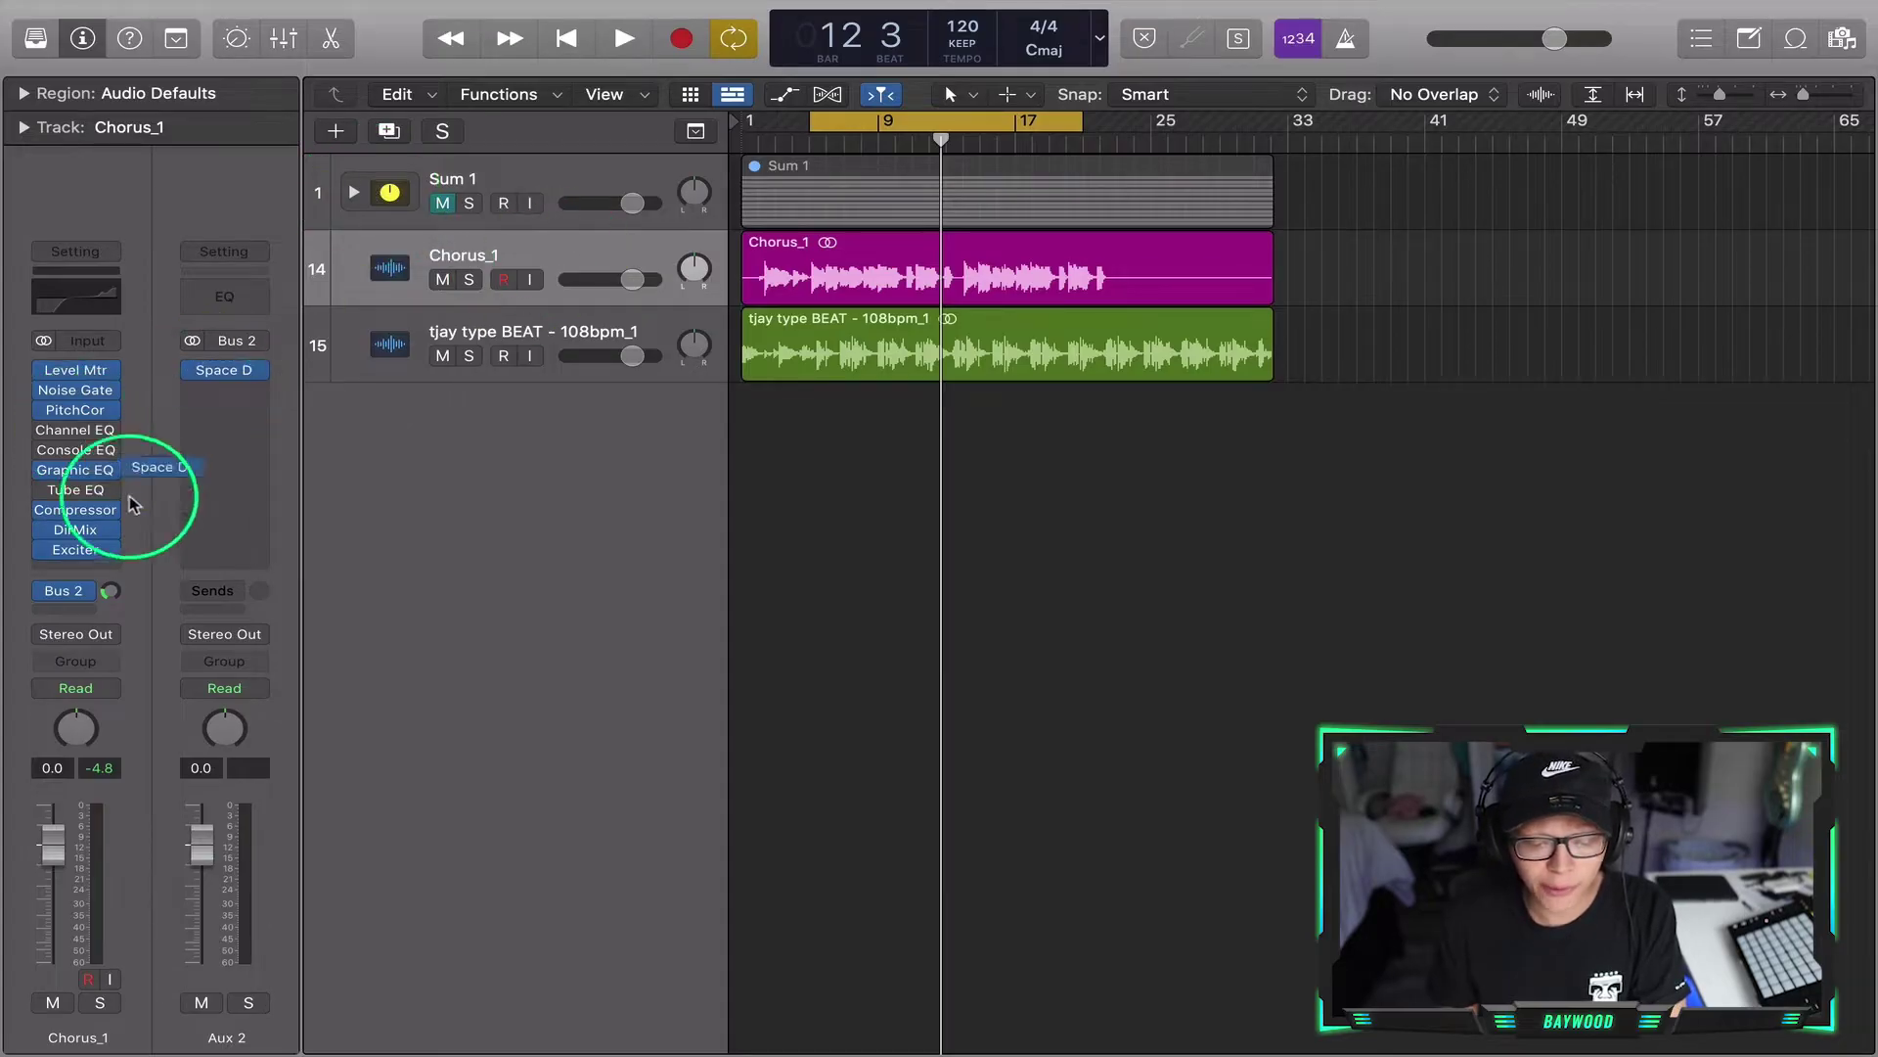
drag(68, 575, 80, 579)
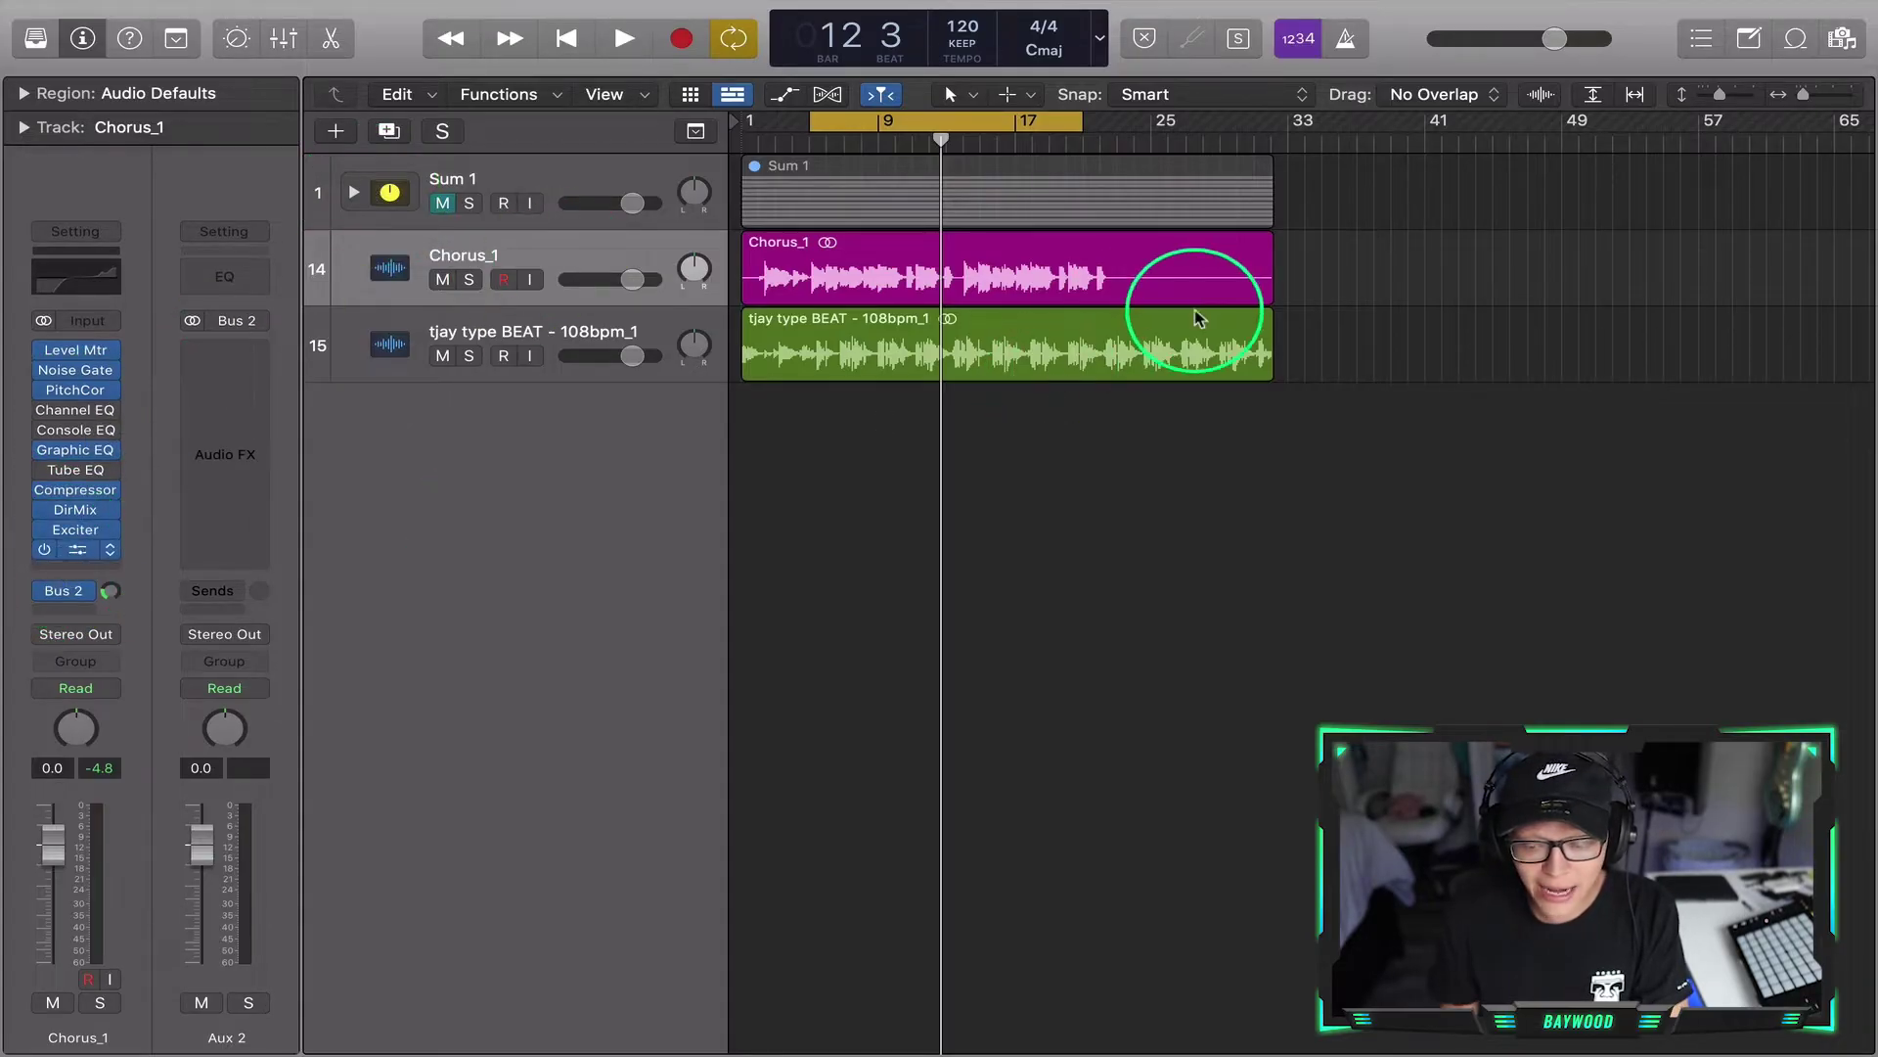
- Set Space Designer's dry level to 0.0 dB and wet level to -15.5 dB, and move the plug-in back to Aux 2
drag(1266, 327, 795, 120)
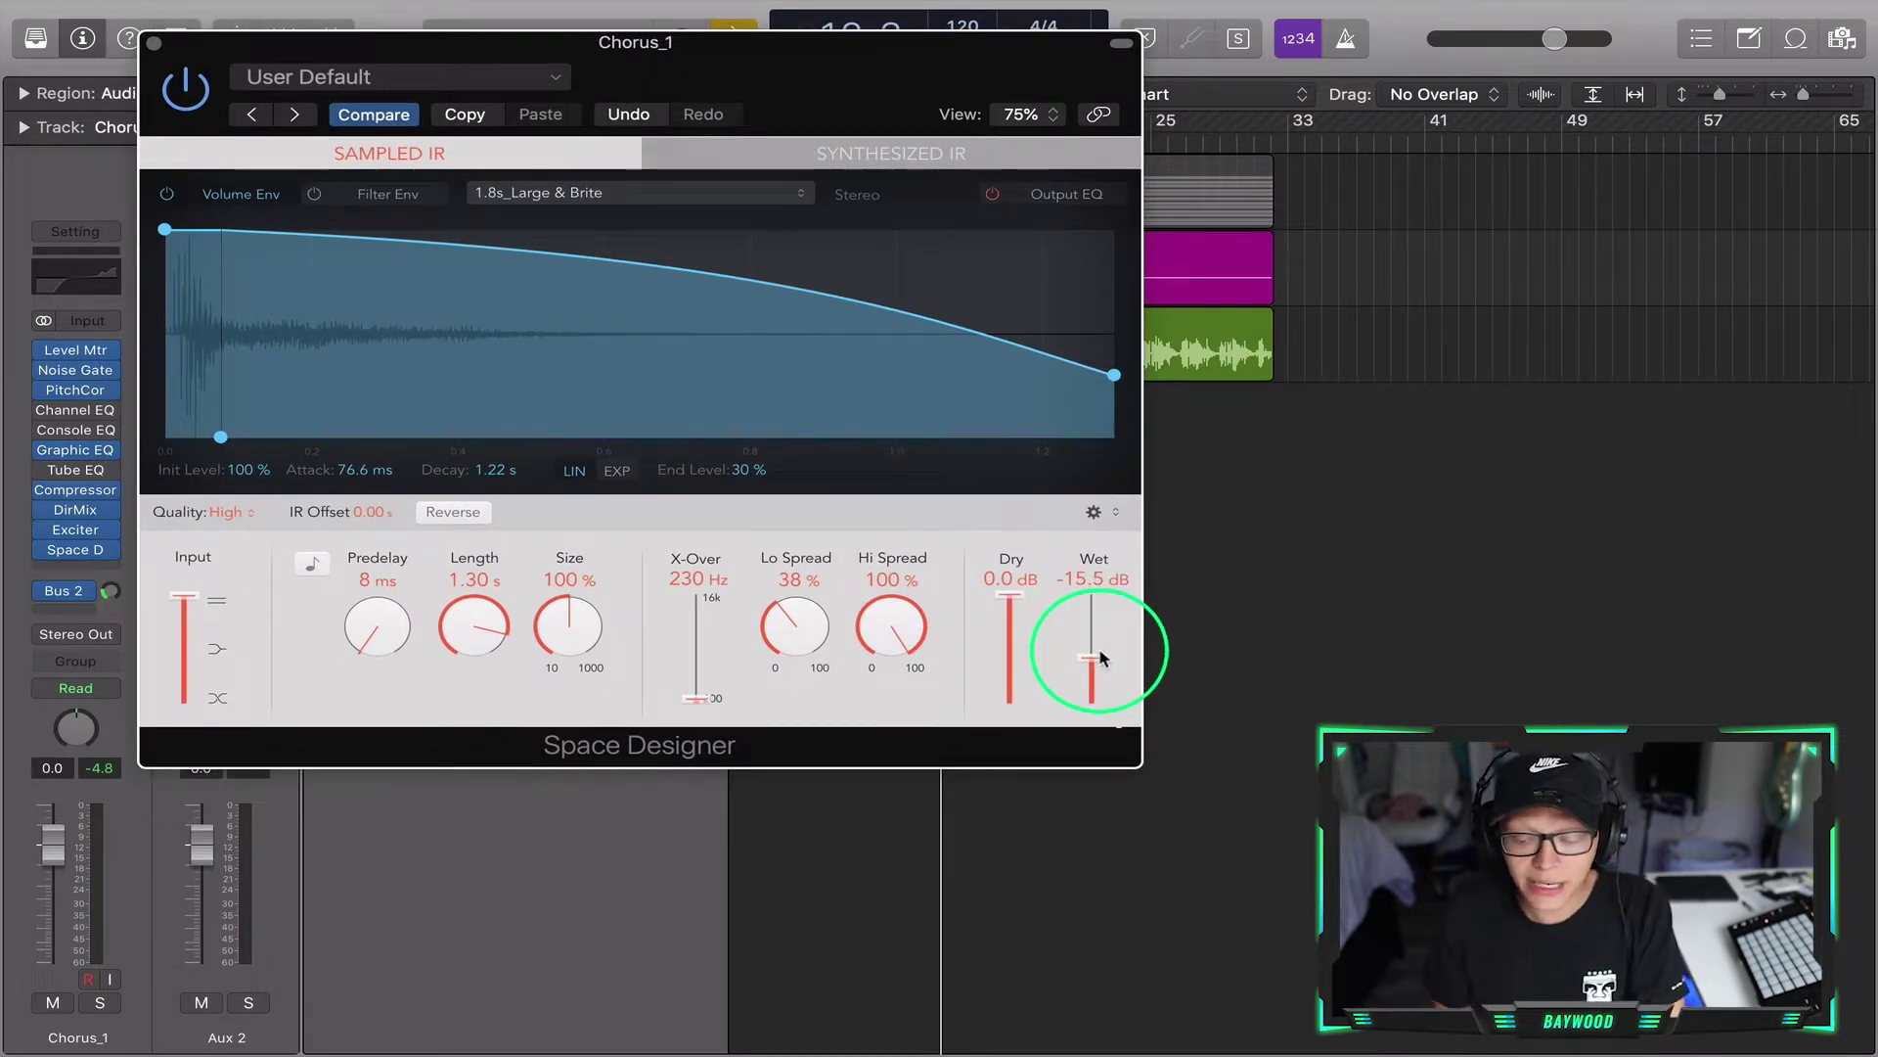
drag(811, 113, 1121, 279)
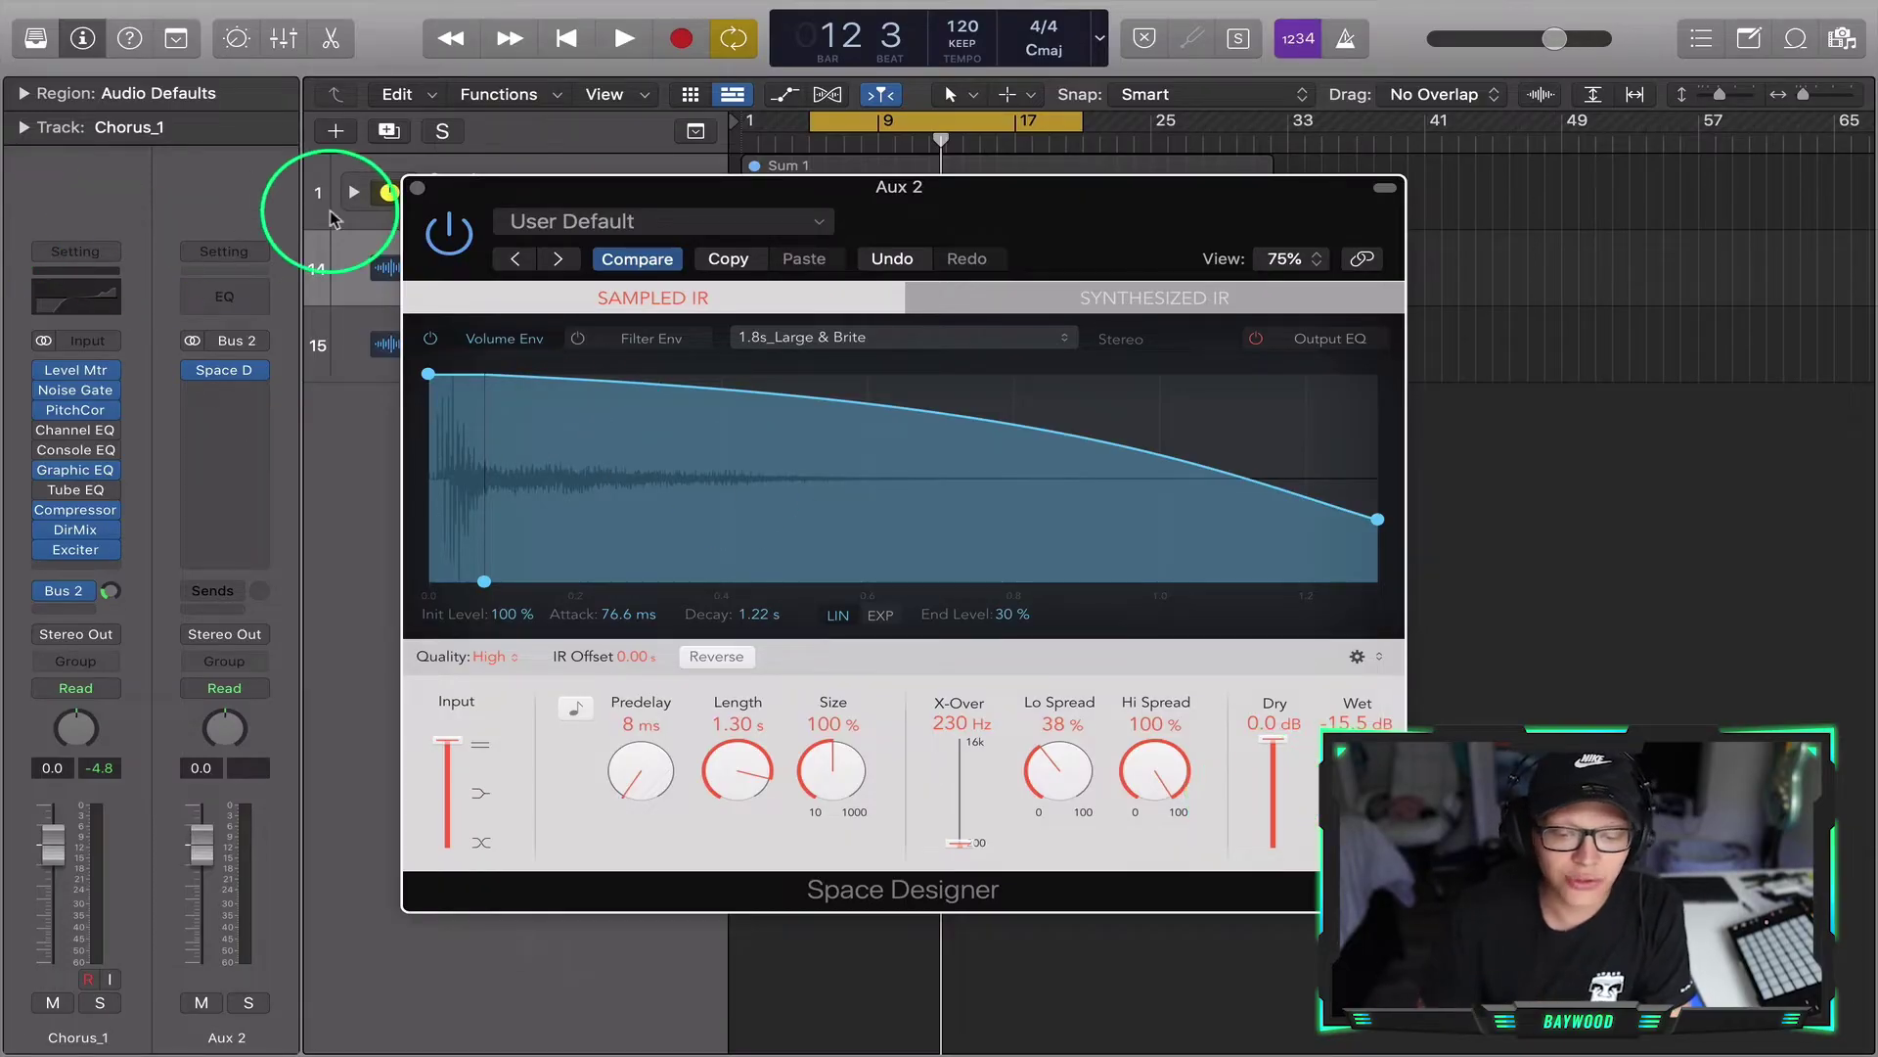
click(415, 190)
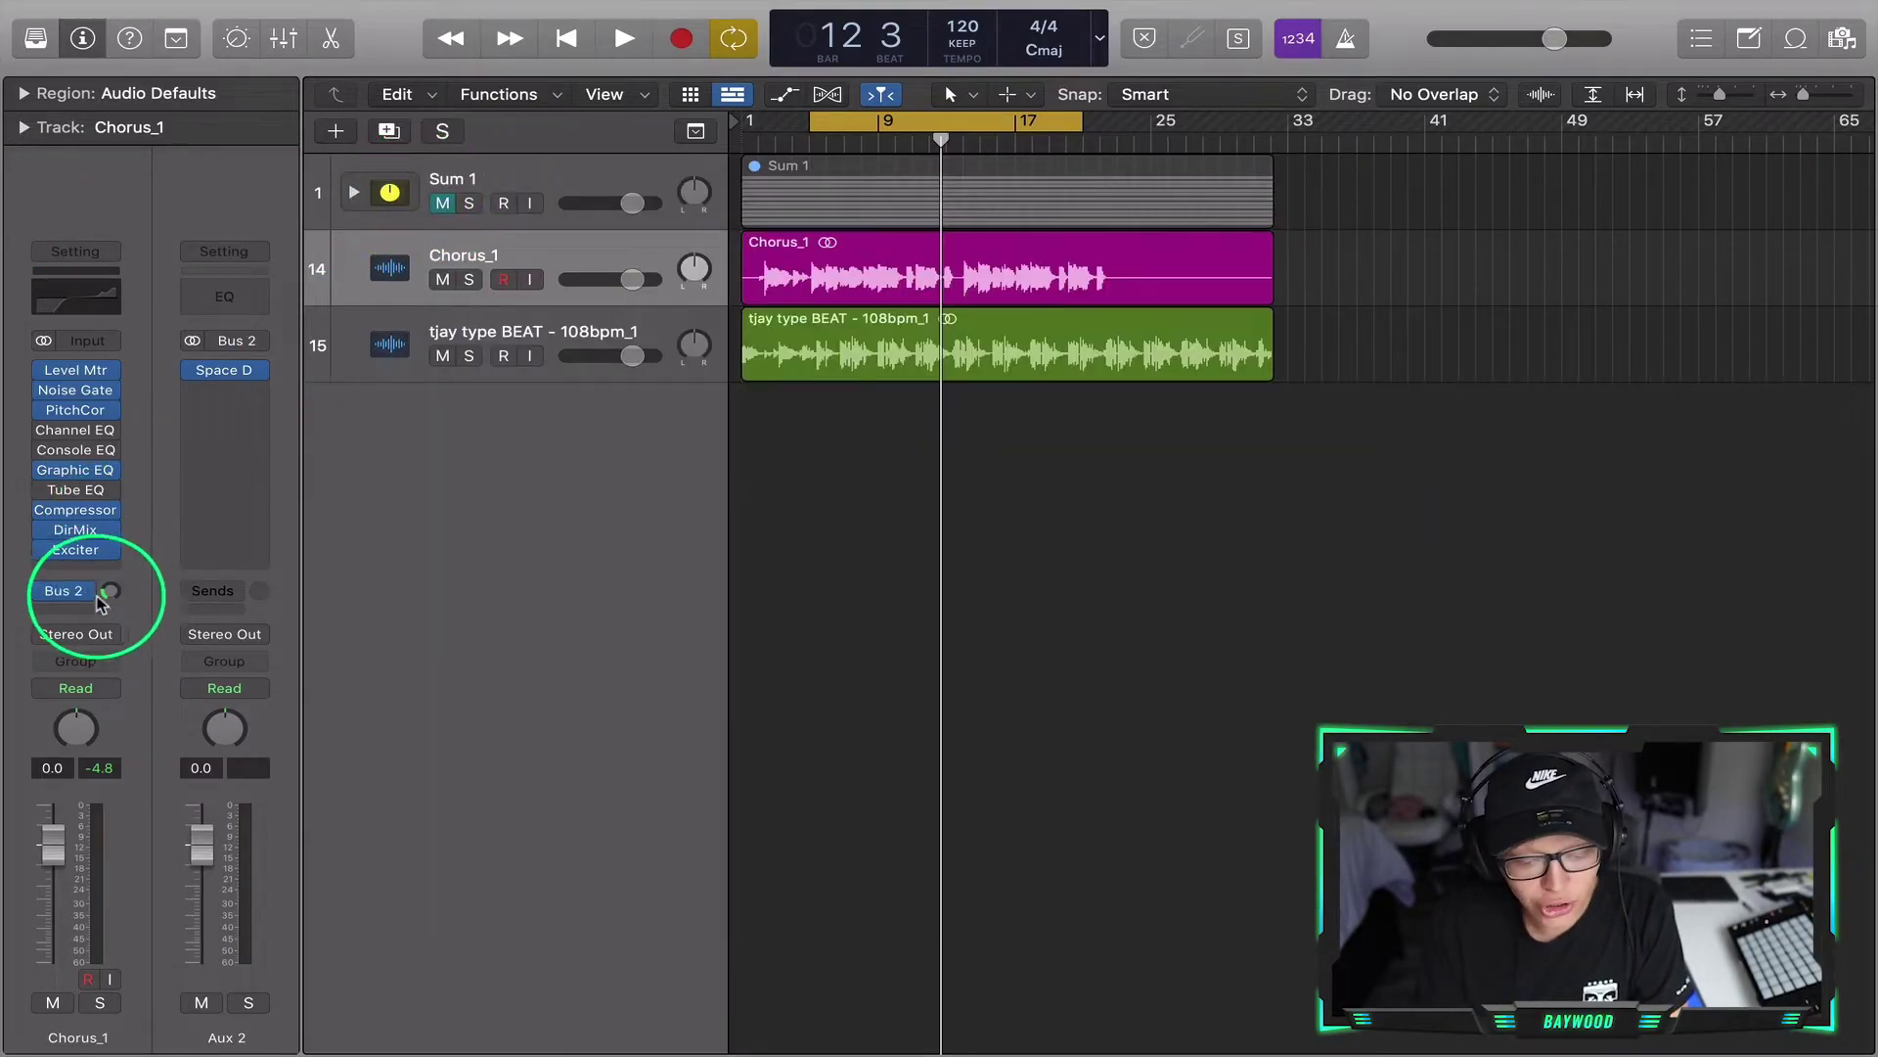
- Expand the Sum 1 stack and look through its backing vocal tracks and their channel controls
click(347, 189)
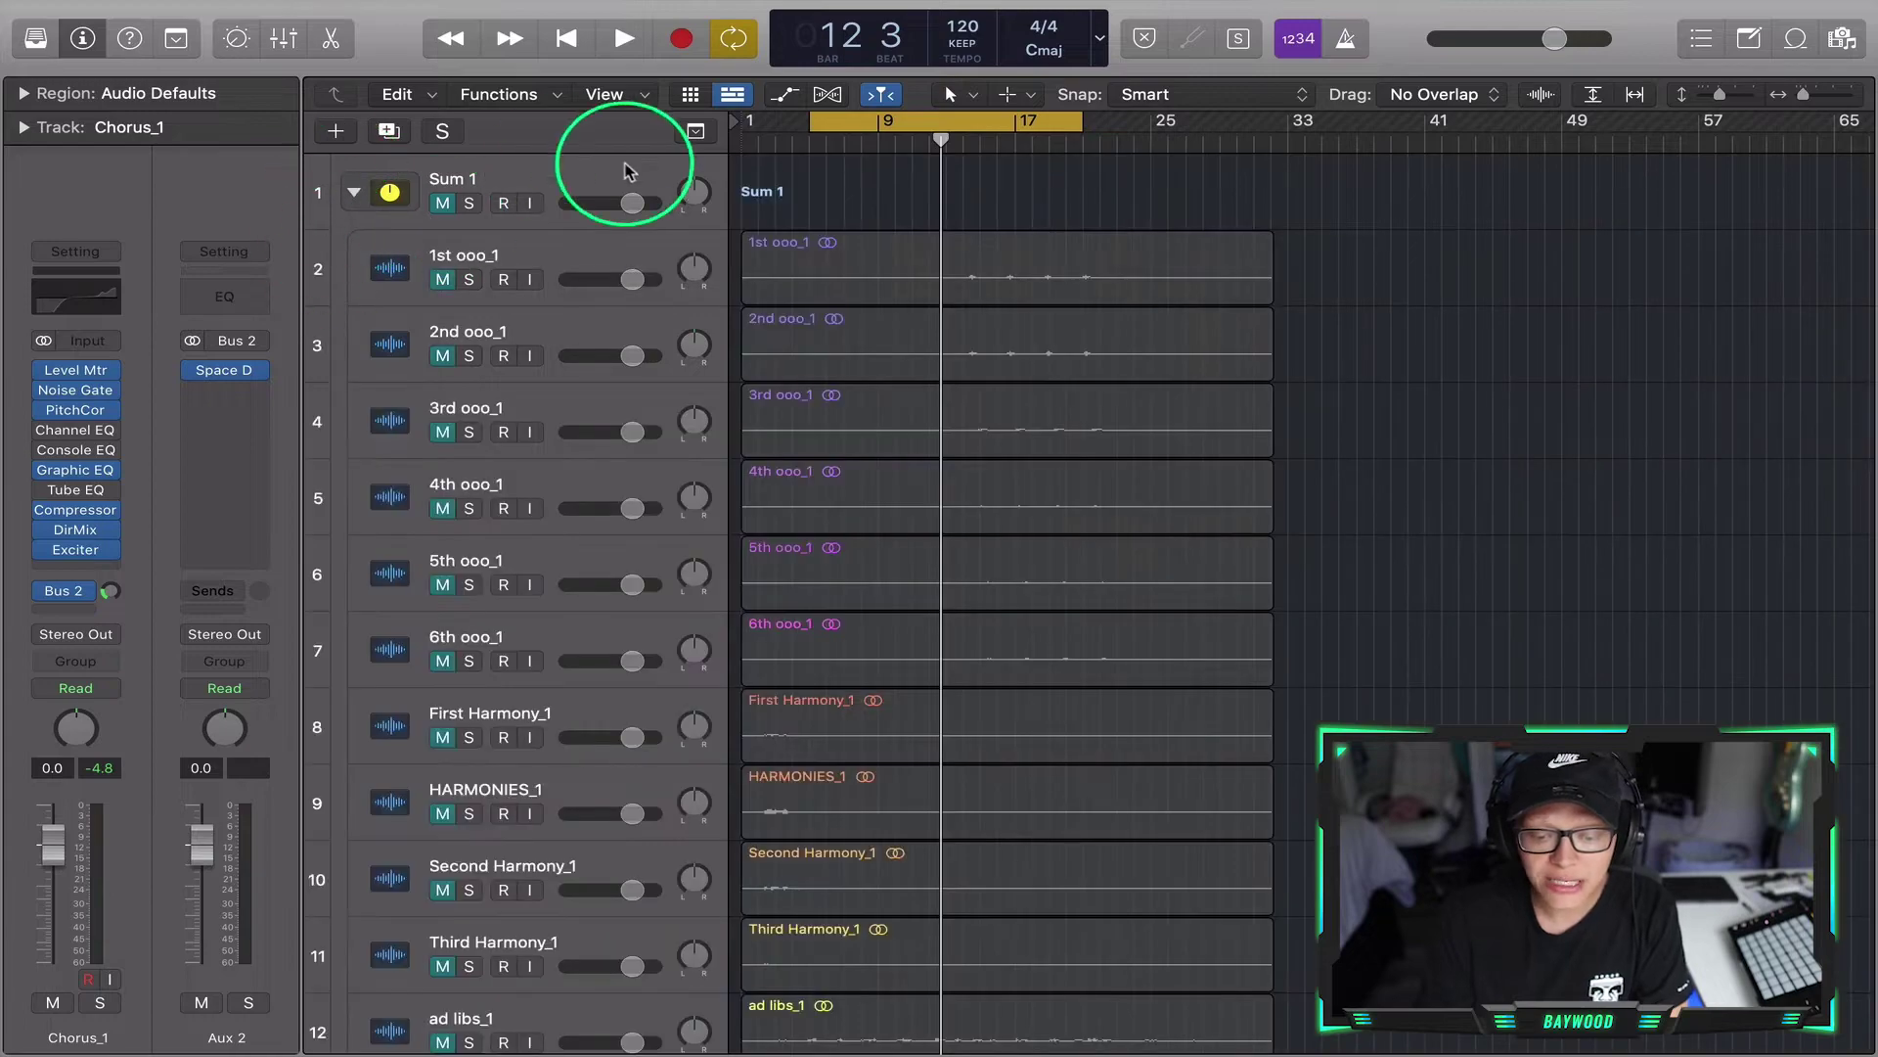
scroll(607, 362, down, 1)
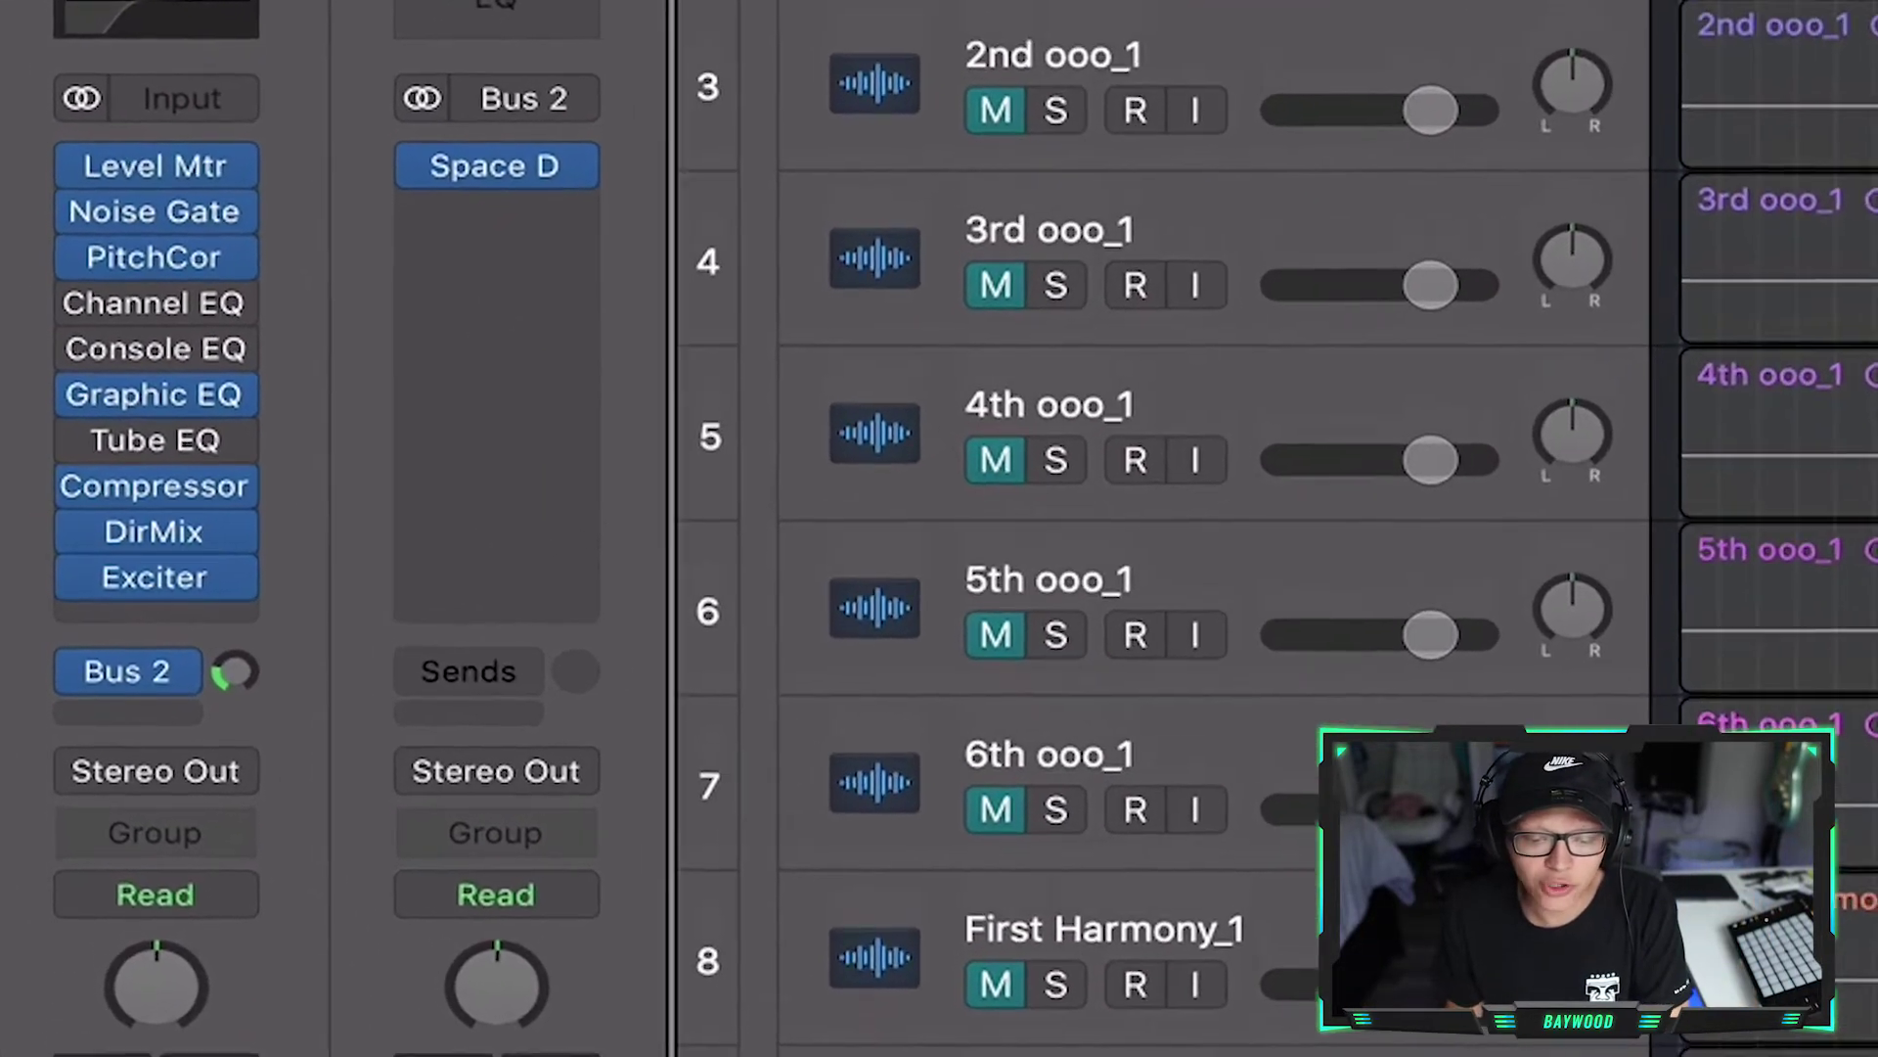
scroll(1164, 529, down, 5)
drag(235, 673, 273, 440)
- Set the Aux 2 Space Designer's length to 640 ms and adjust Chorus_1's Bus 2 send level during playback
click(524, 181)
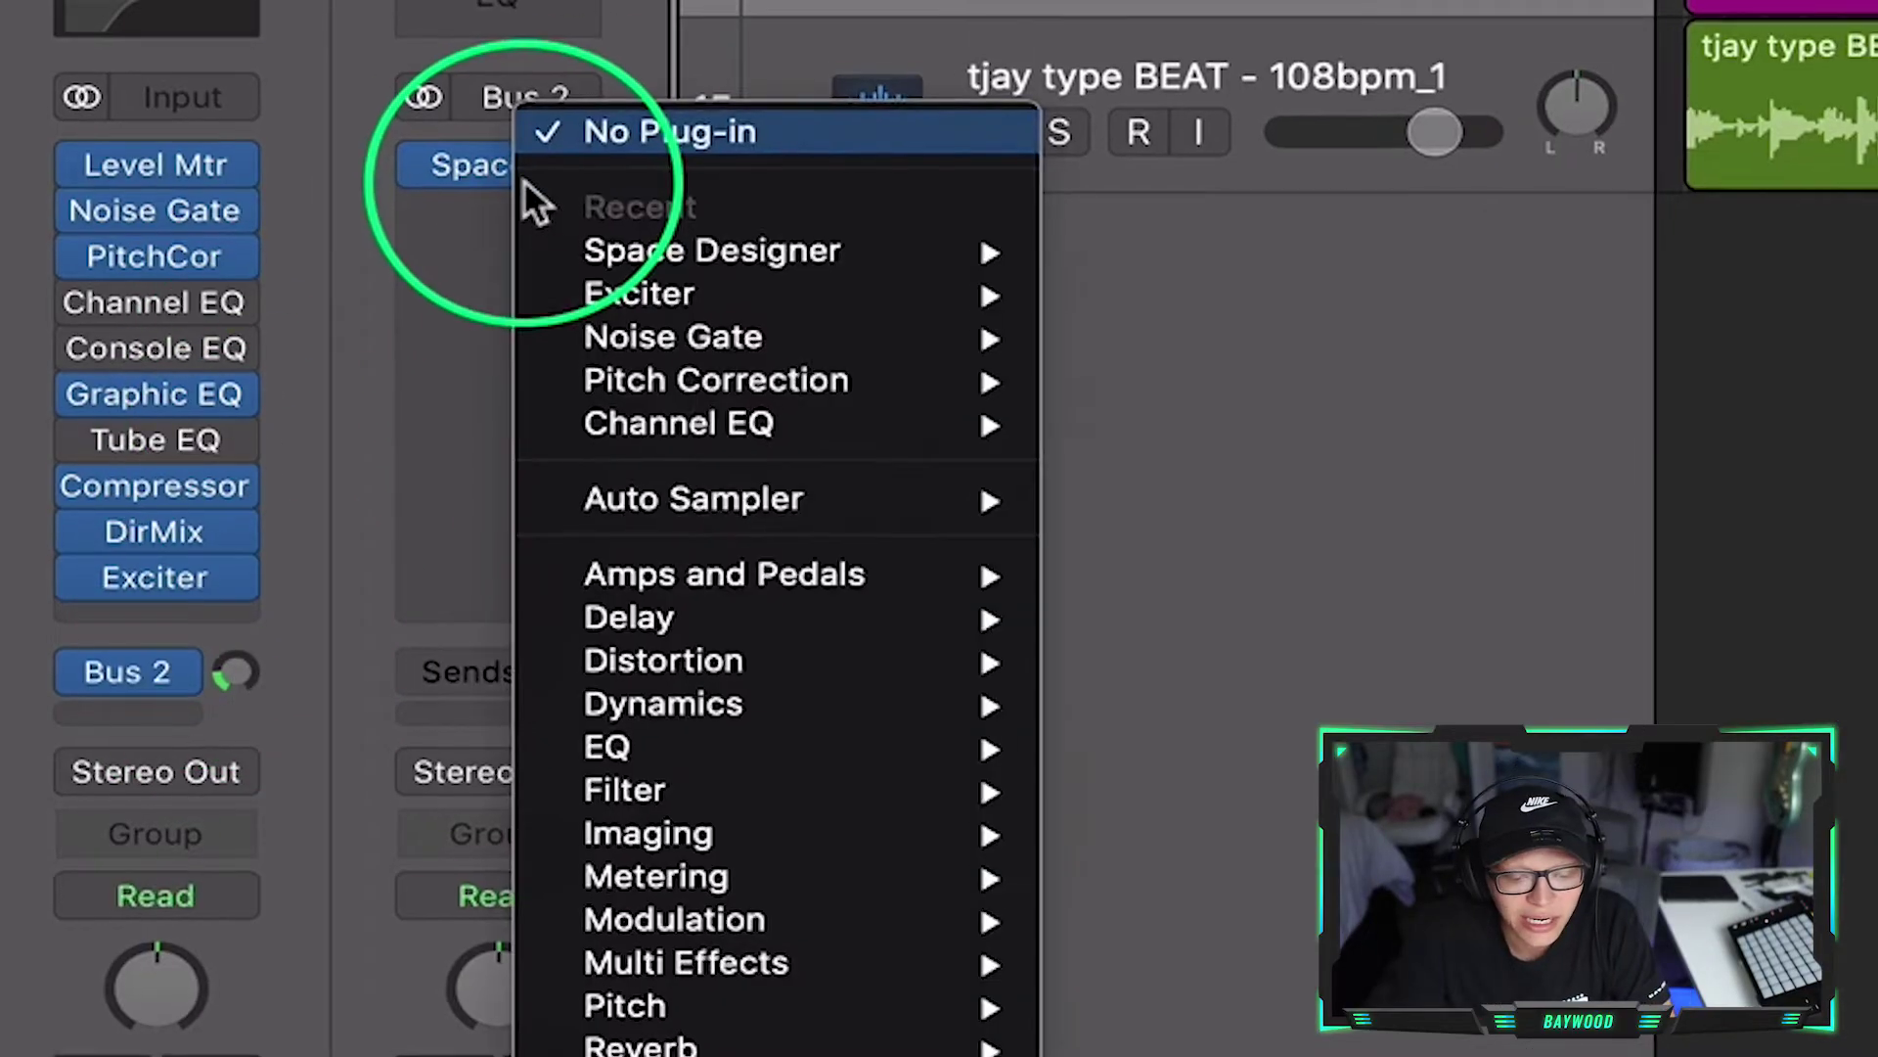
click(443, 176)
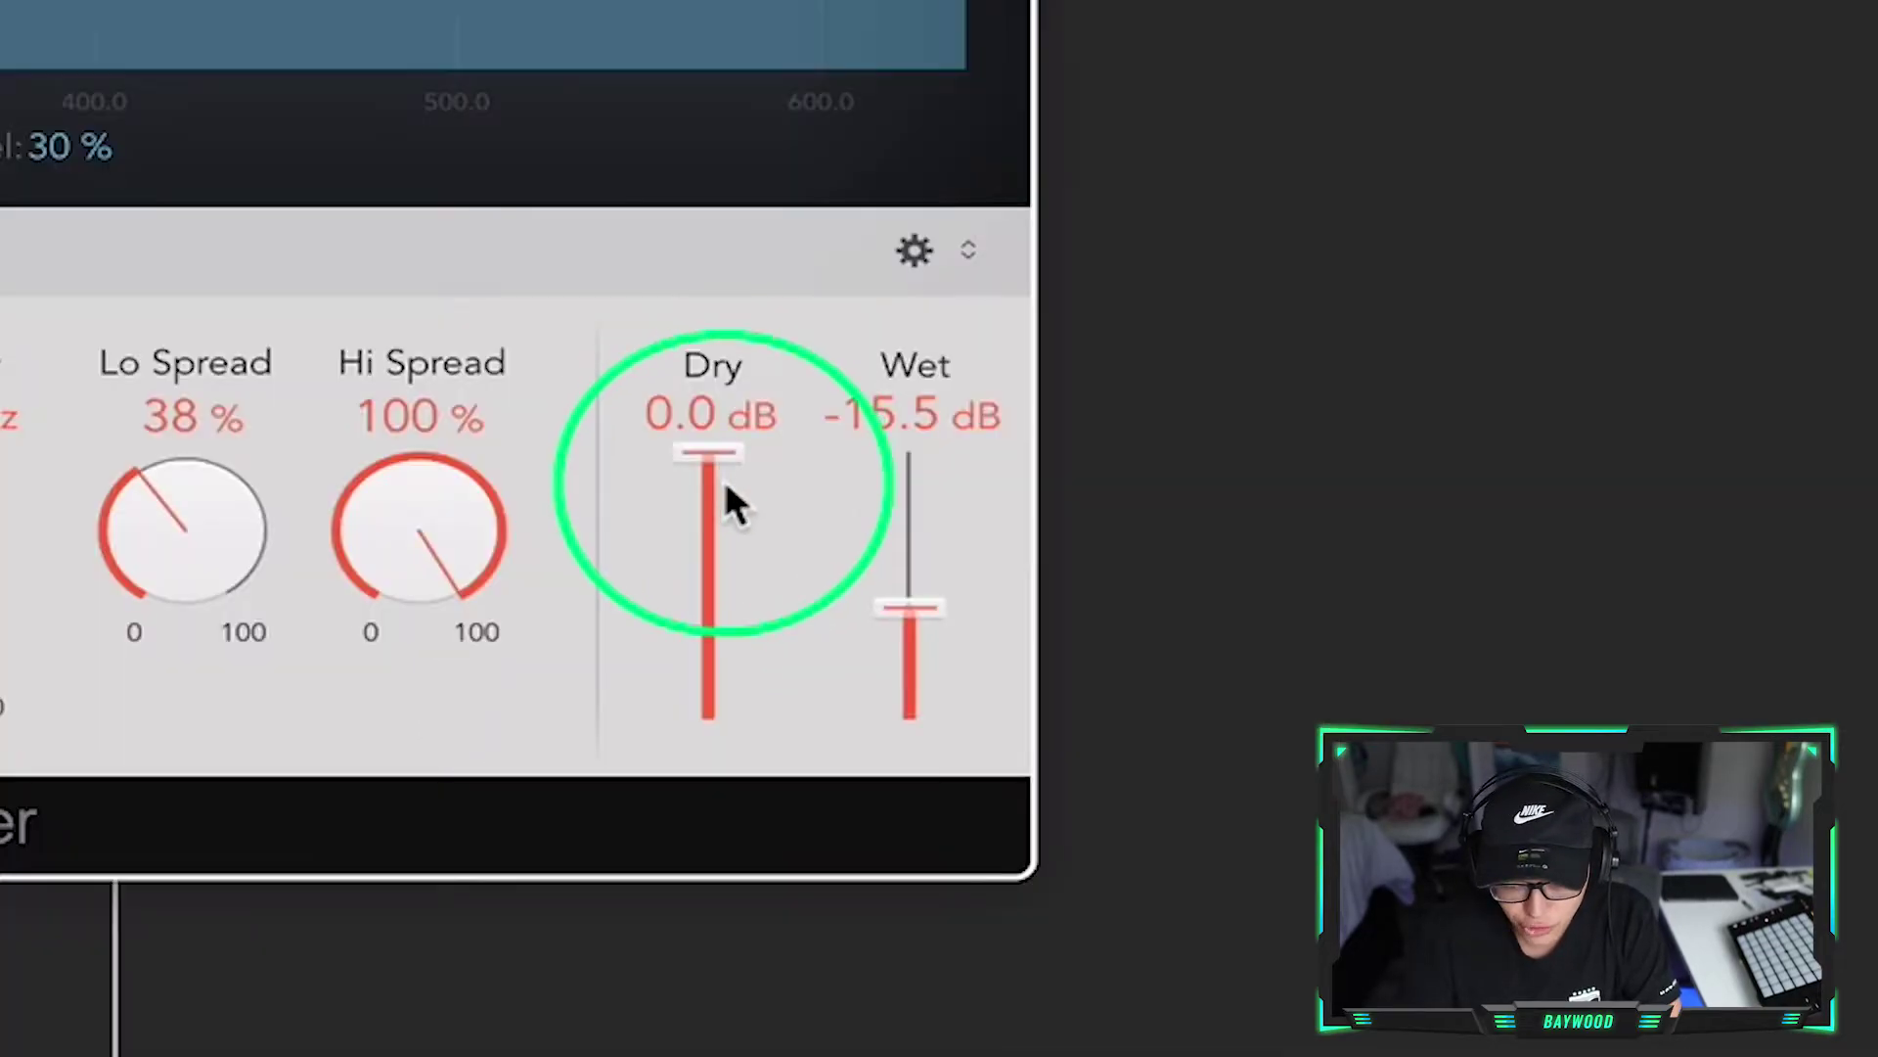
drag(1264, 695, 1054, 791)
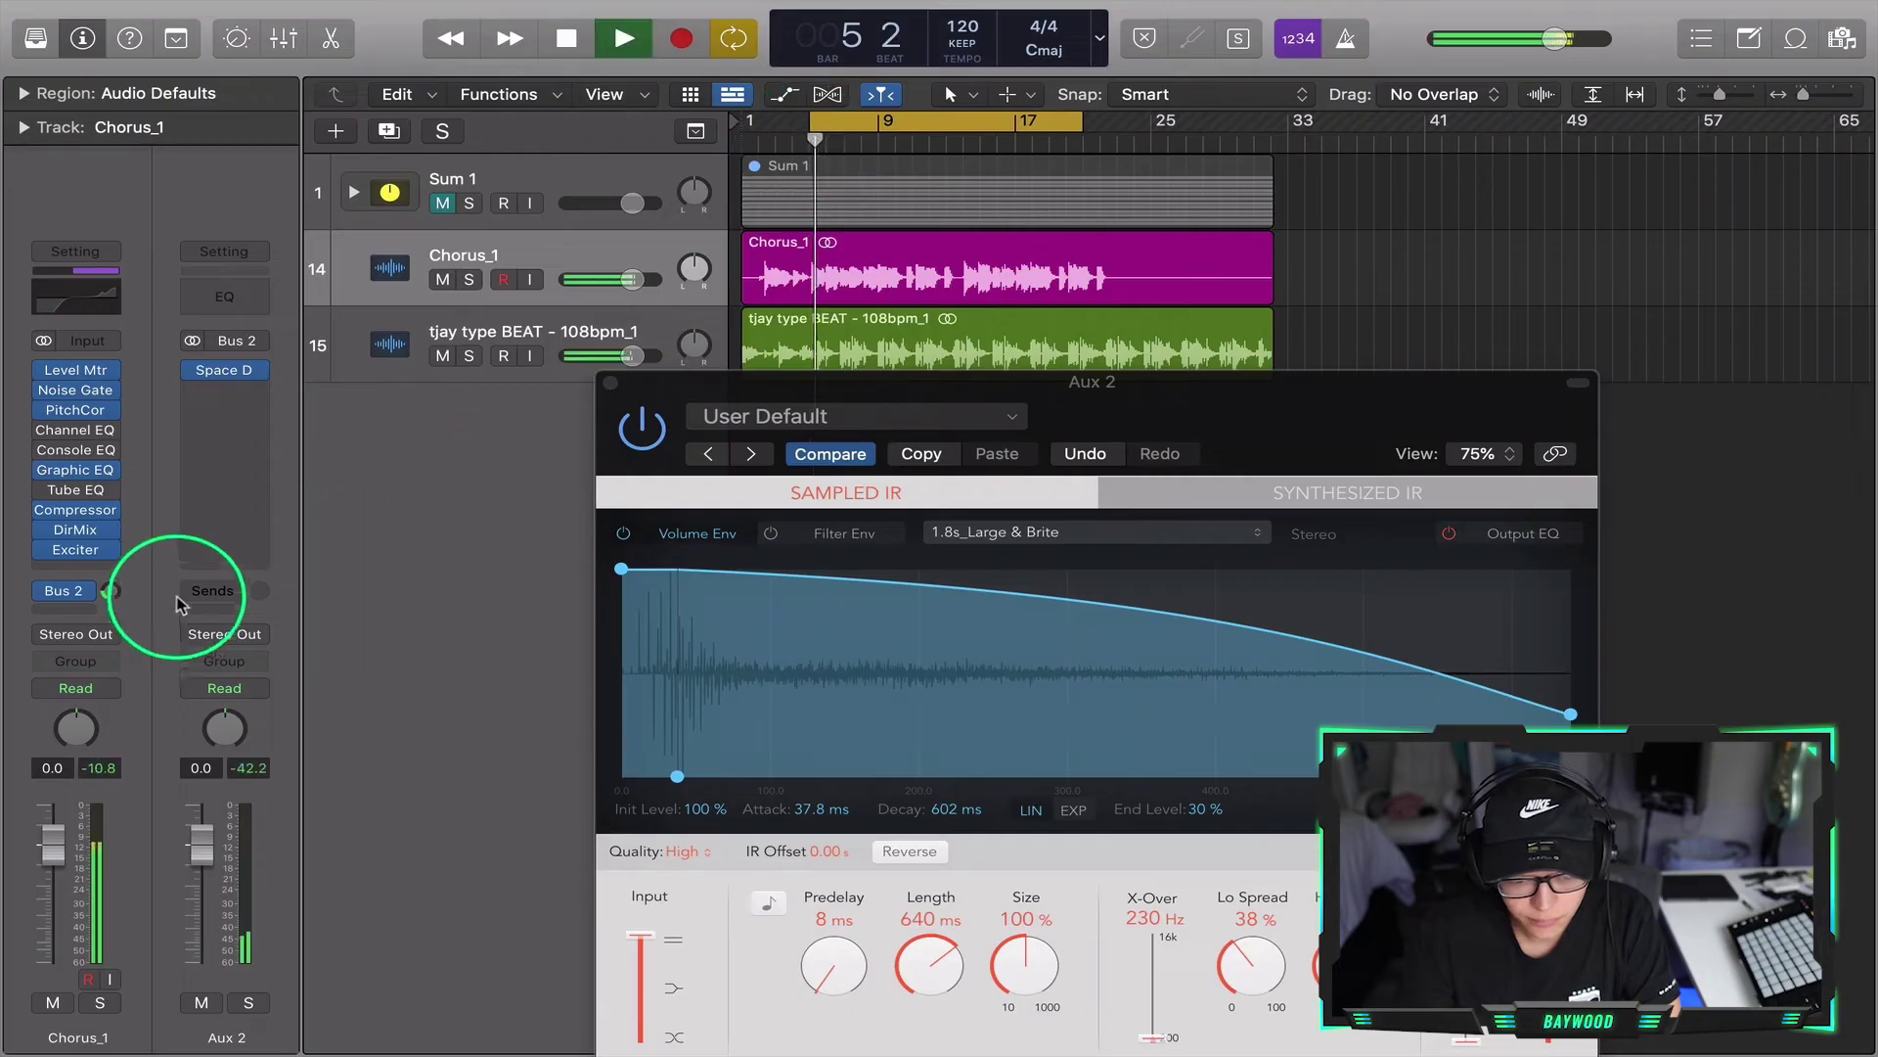
mouse_move(110, 590)
mouse_down()
mouse_move(114, 570)
mouse_move(115, 603)
mouse_up()
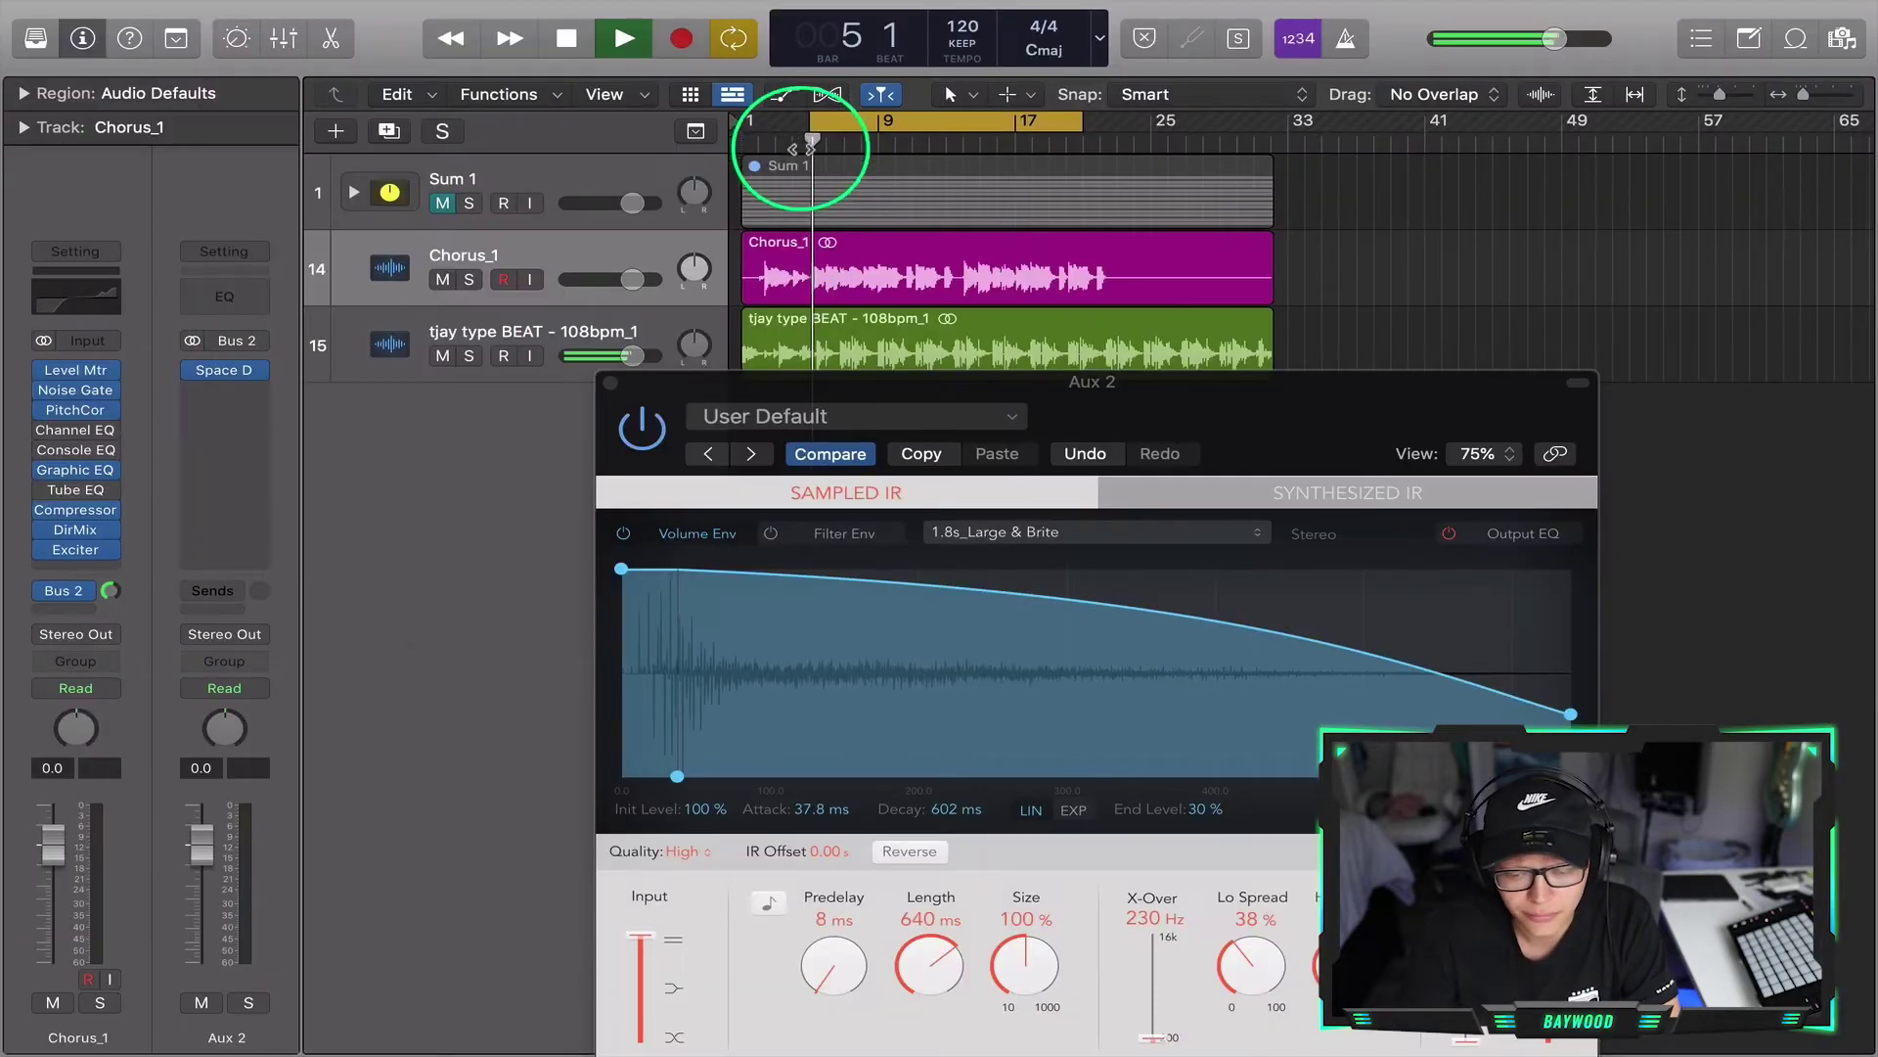
drag(186, 646, 181, 697)
drag(121, 597, 120, 603)
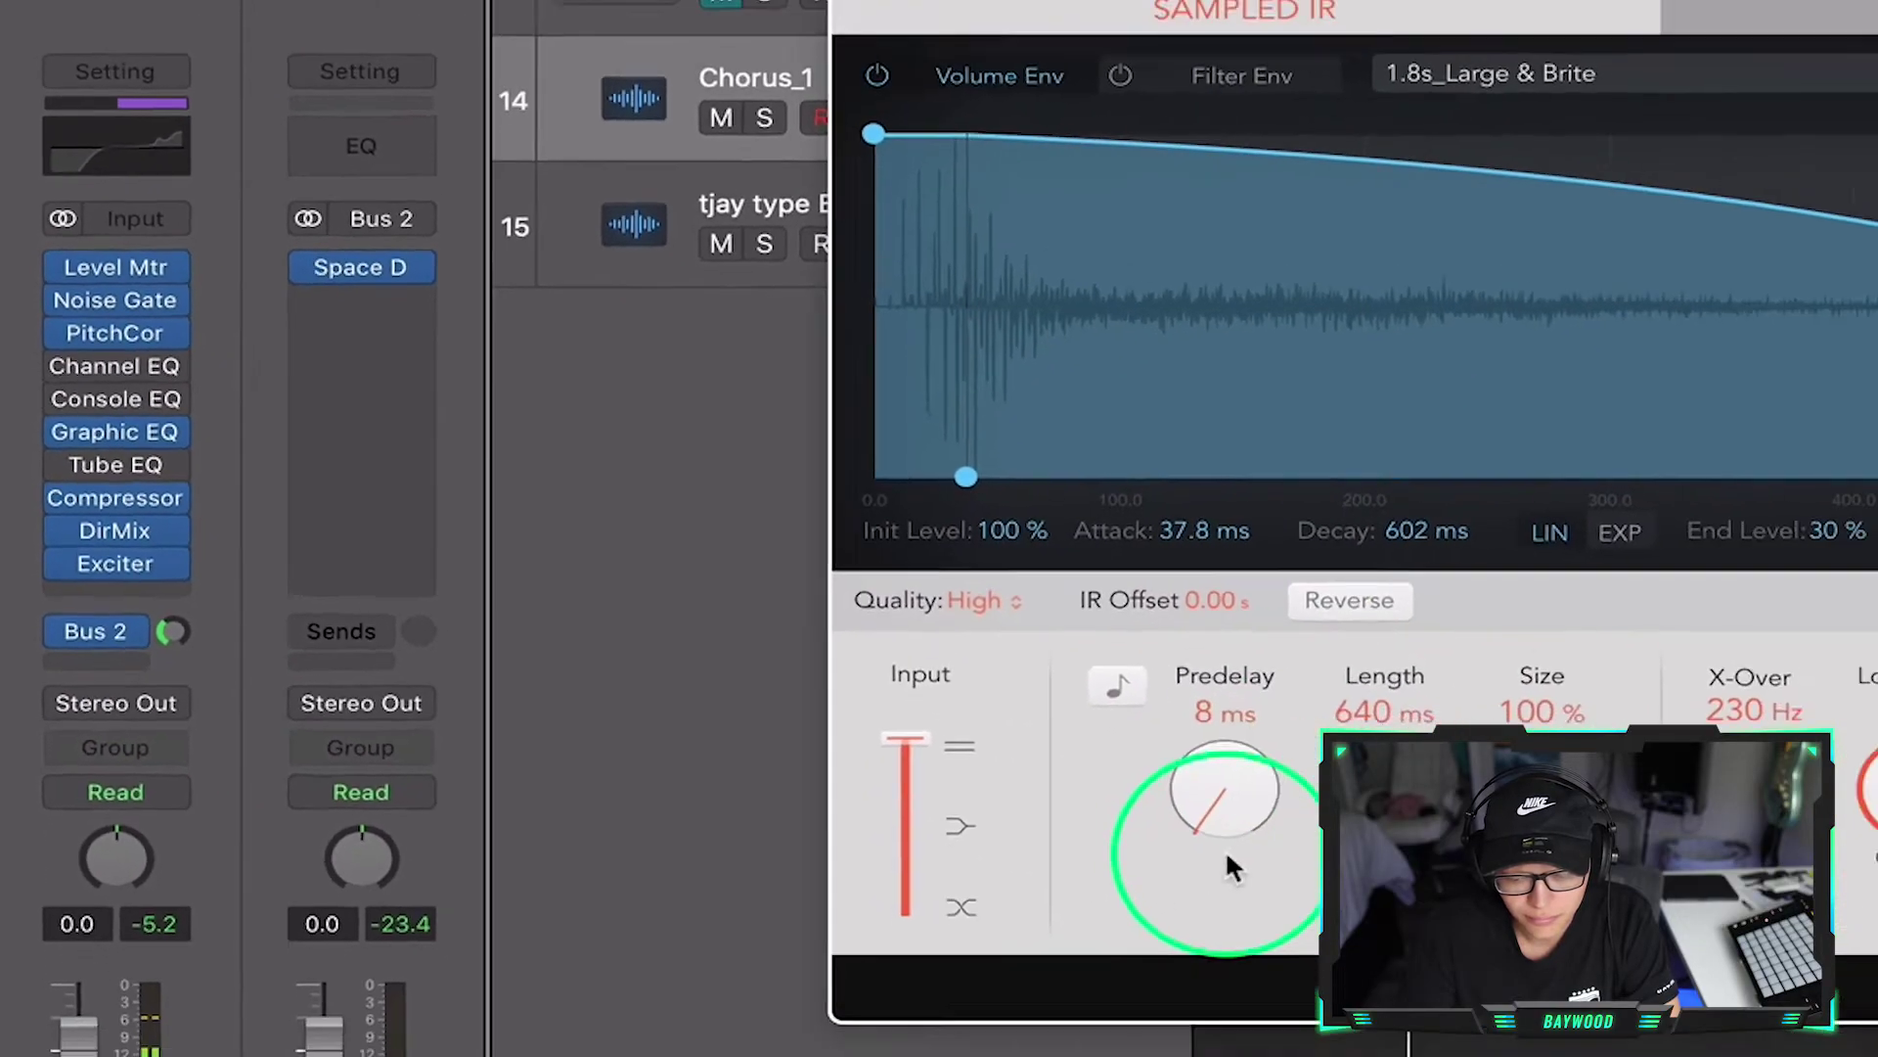
- Mute Space Designer's dry signal on Aux 2 and shorten the reverb length to about 384 ms
drag(1364, 797, 1357, 835)
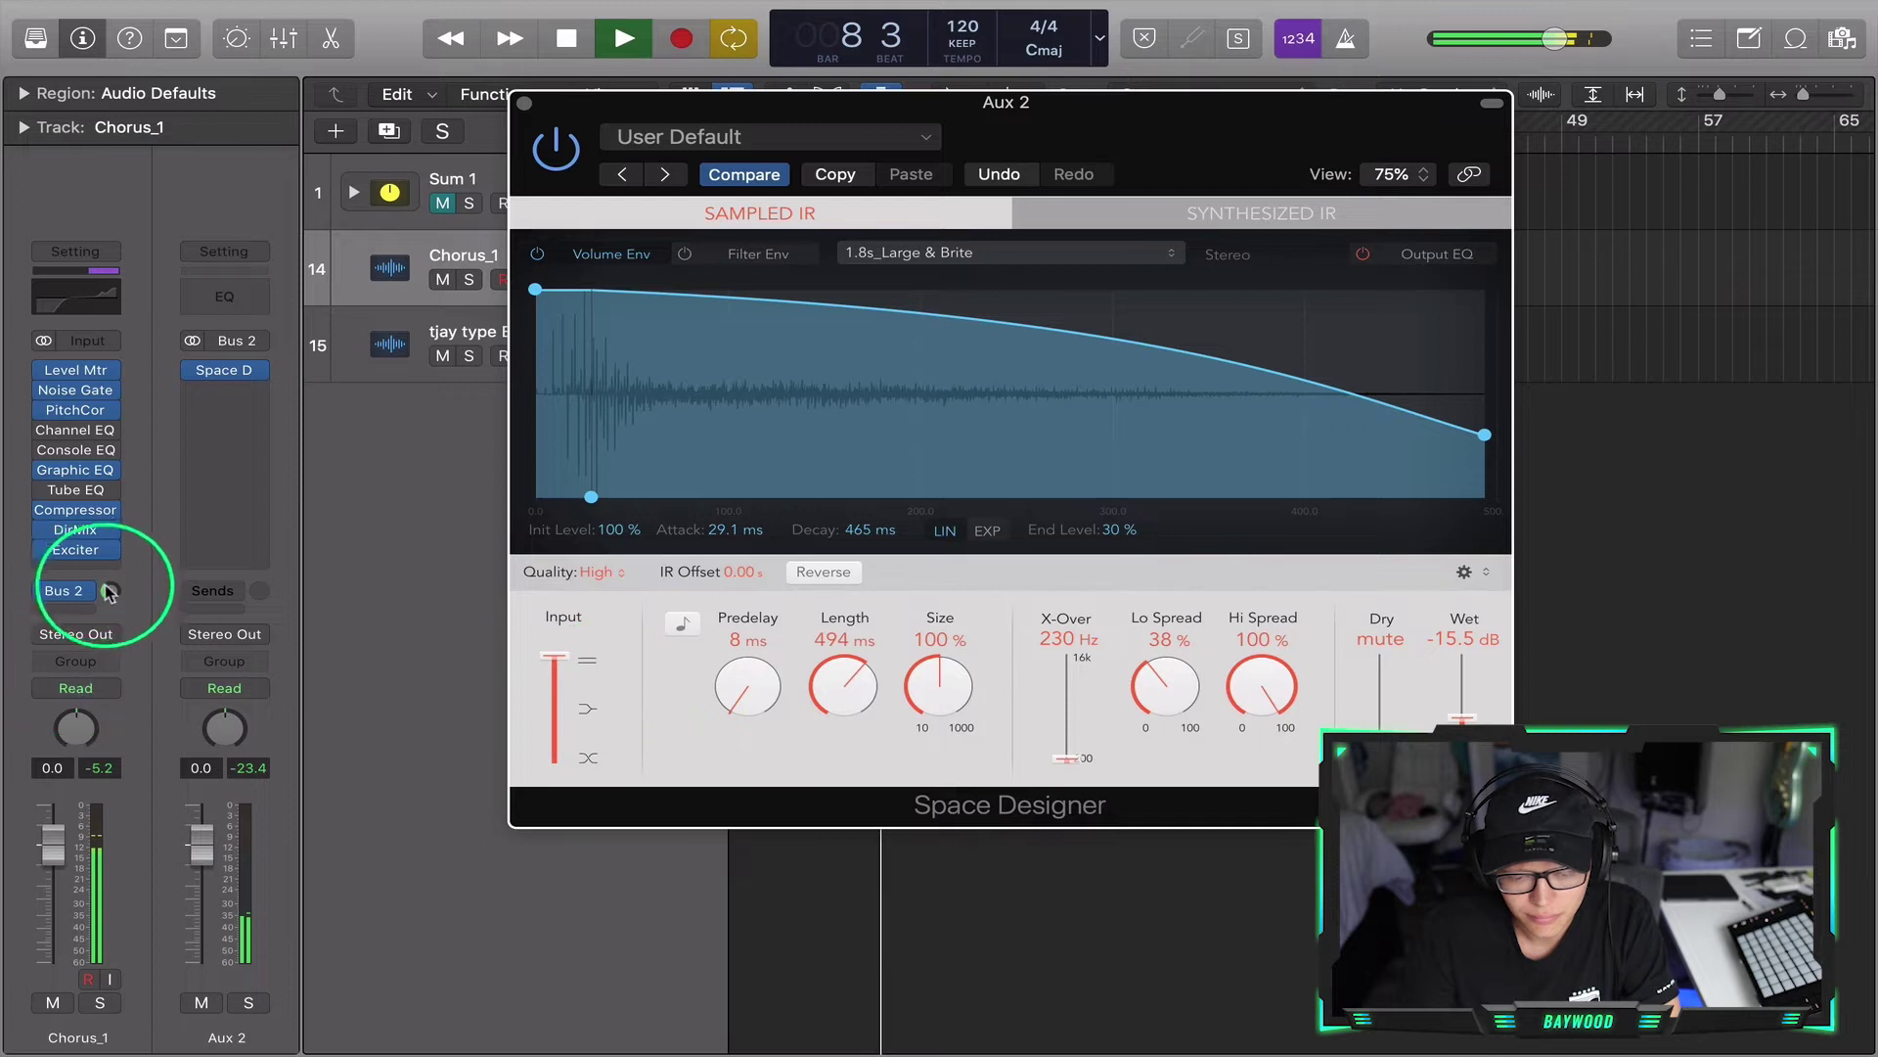
drag(828, 673, 852, 695)
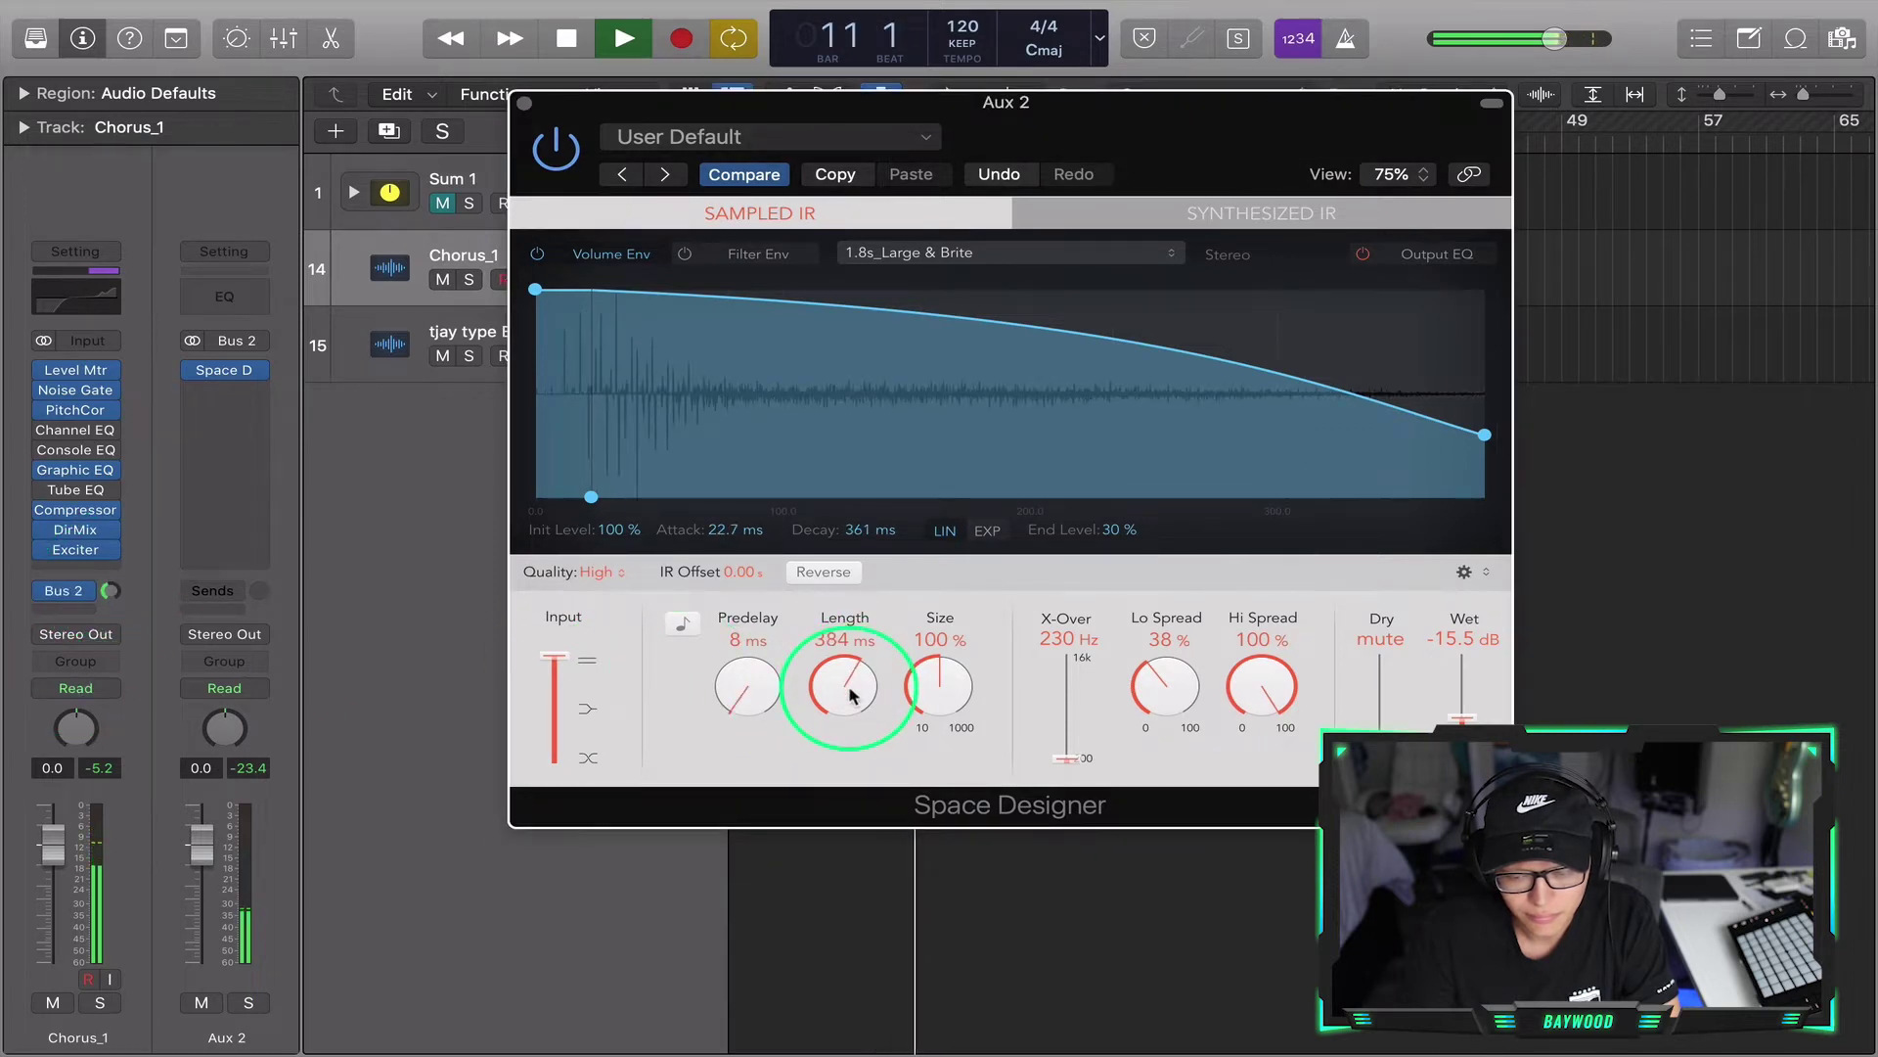
drag(852, 697, 853, 694)
- Add a second send on Chorus_1 routed to Bus 3 and raise its send level
click(153, 580)
drag(105, 598, 109, 598)
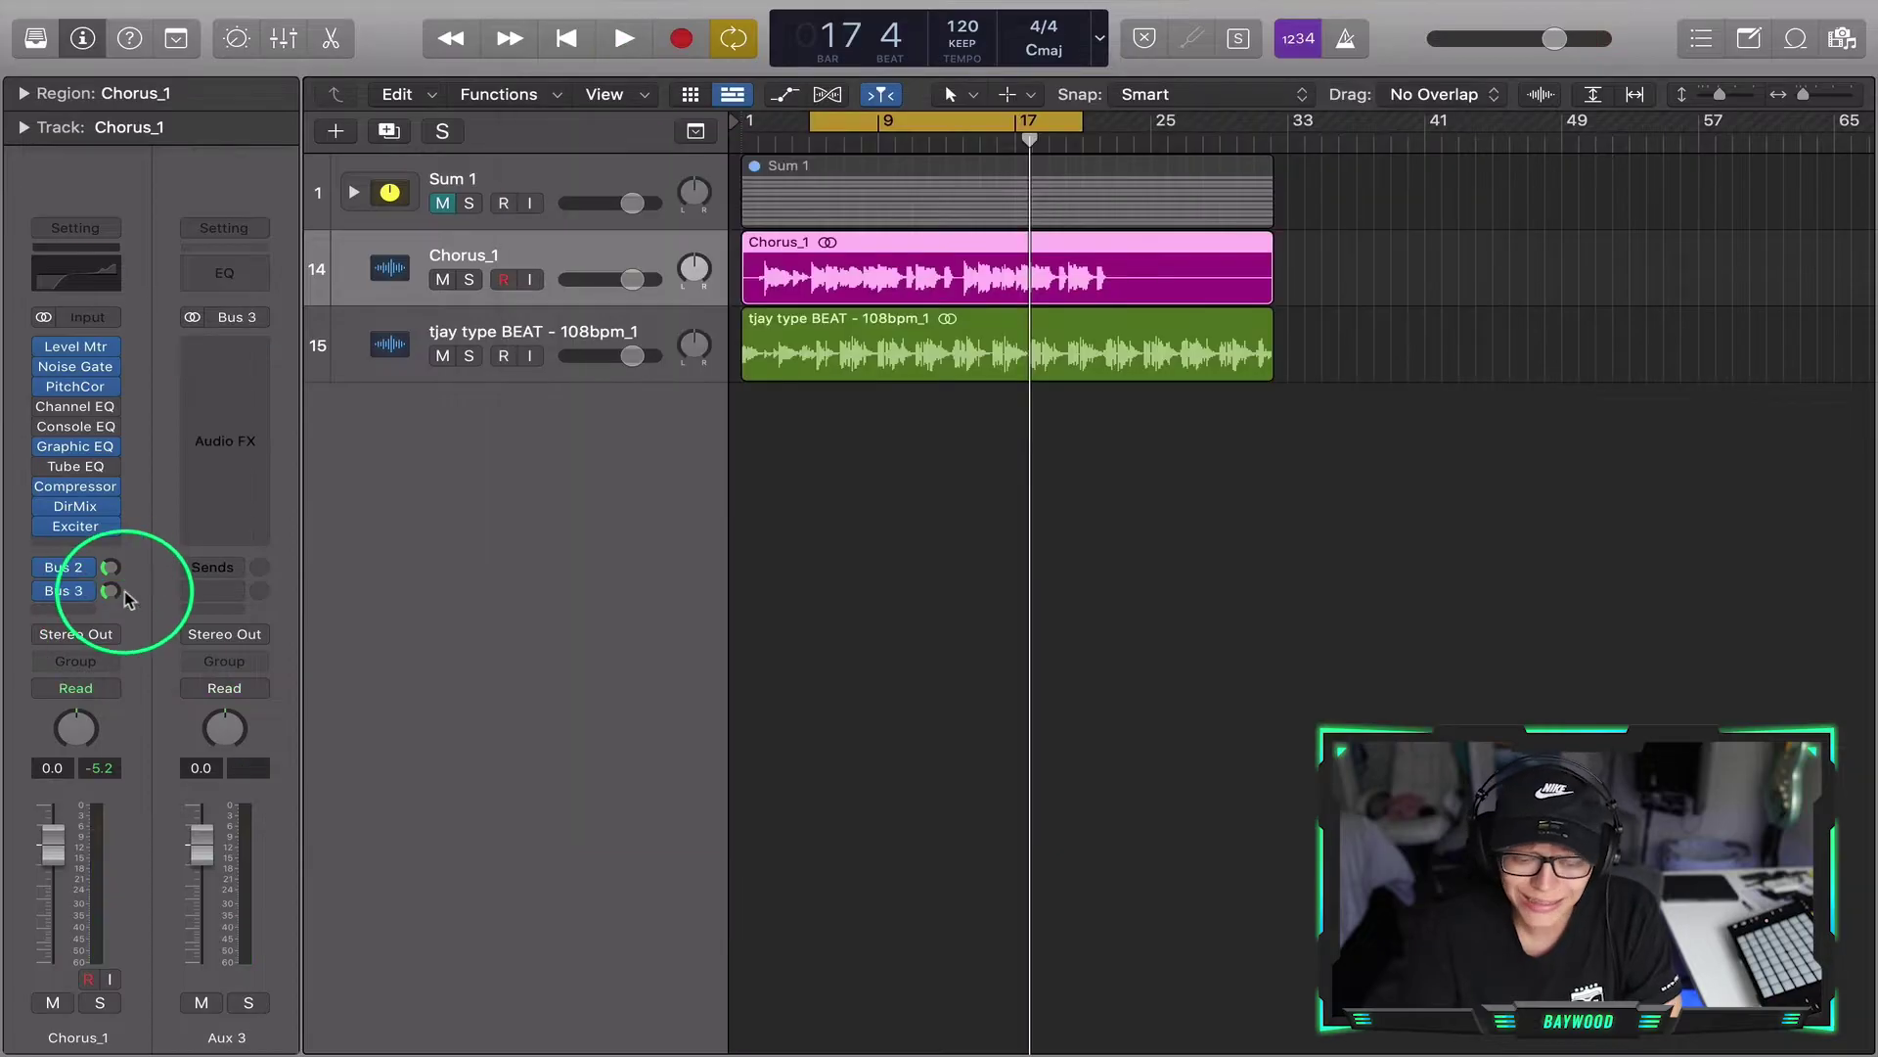
click(88, 597)
click(167, 545)
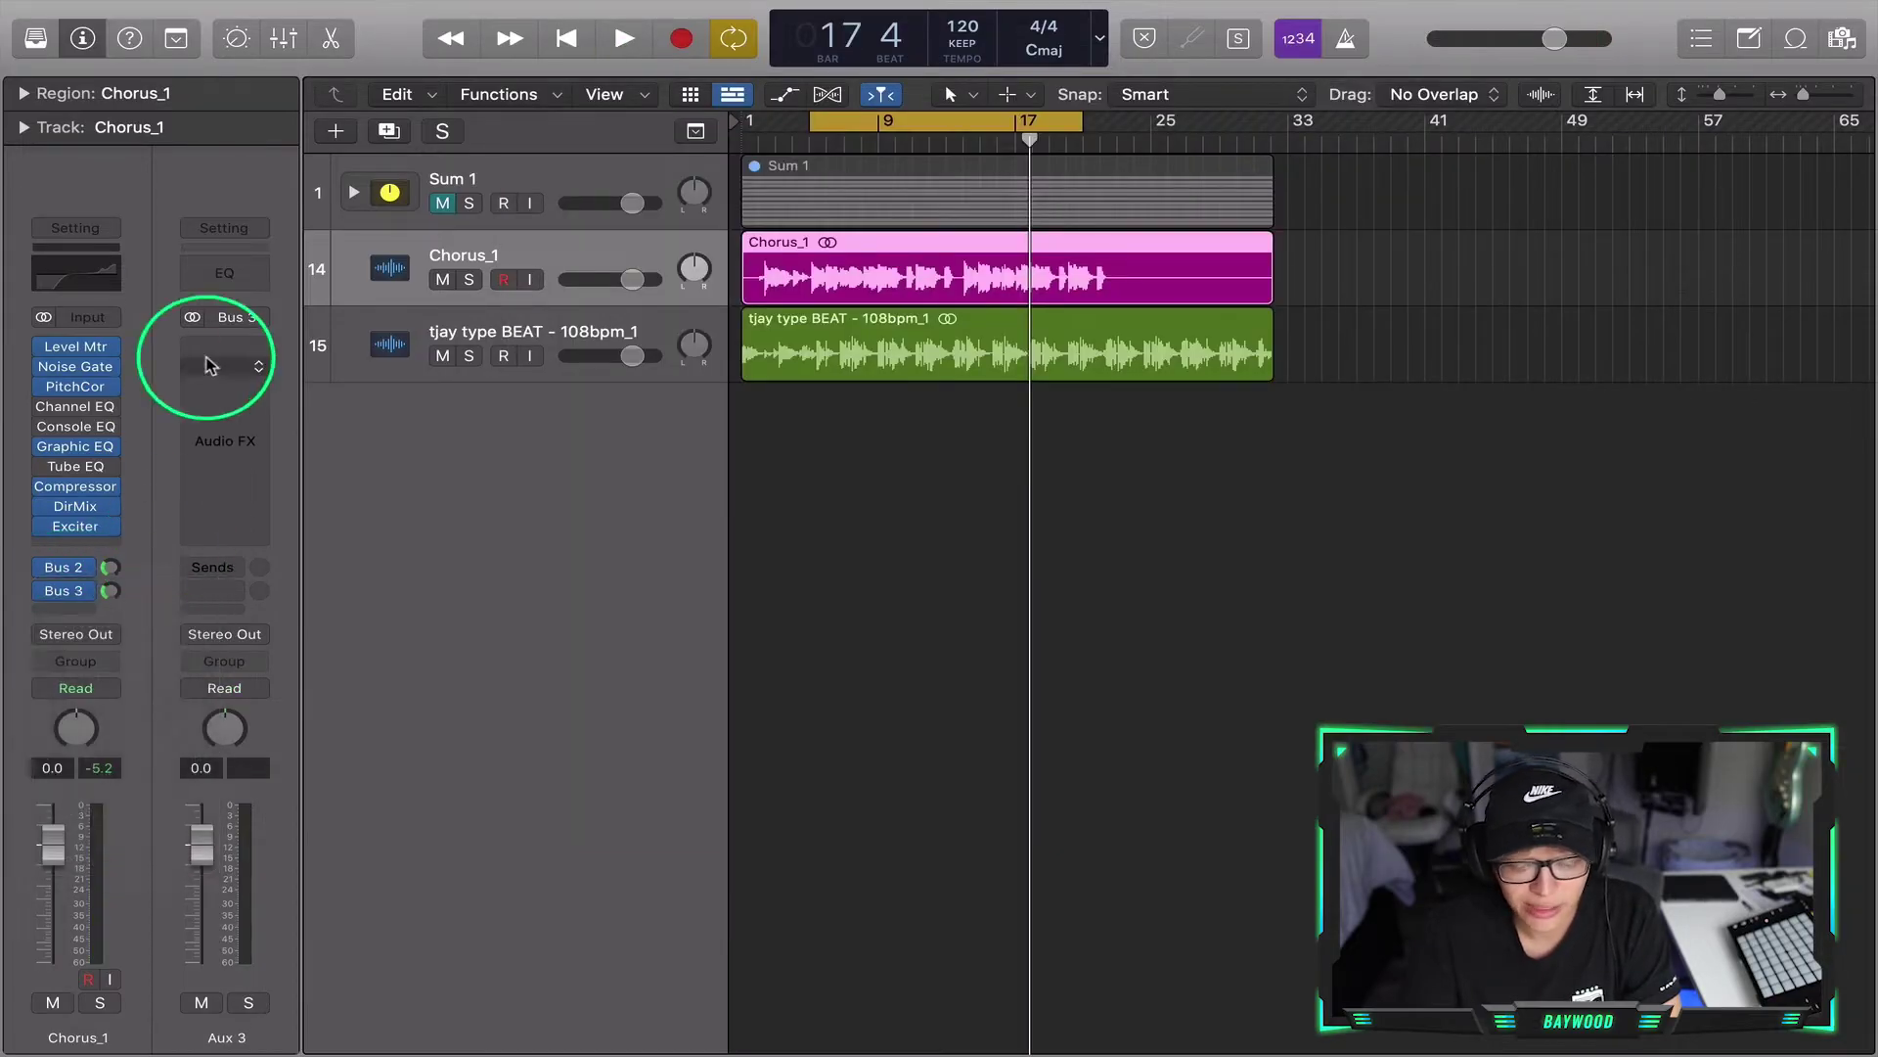
- Replace Aux 3's Delay Designer with a stereo Stereo Delay
click(225, 344)
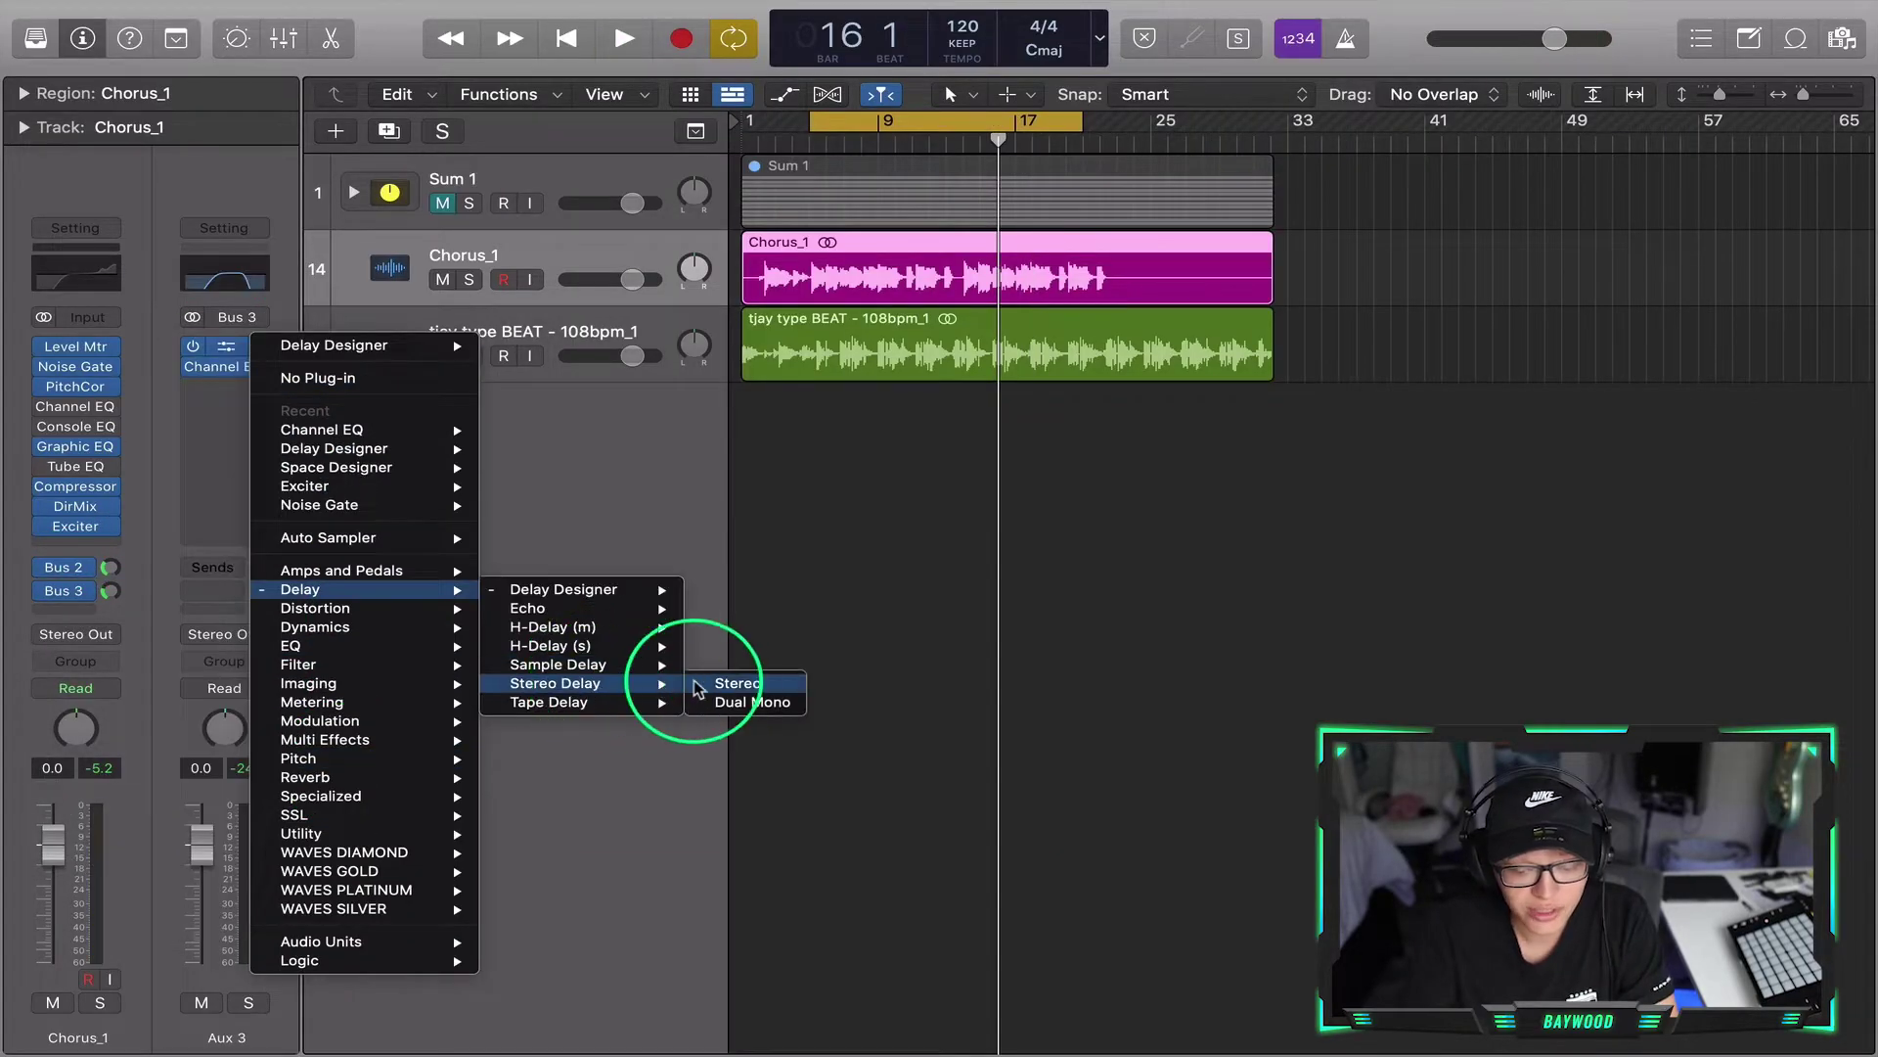
click(708, 684)
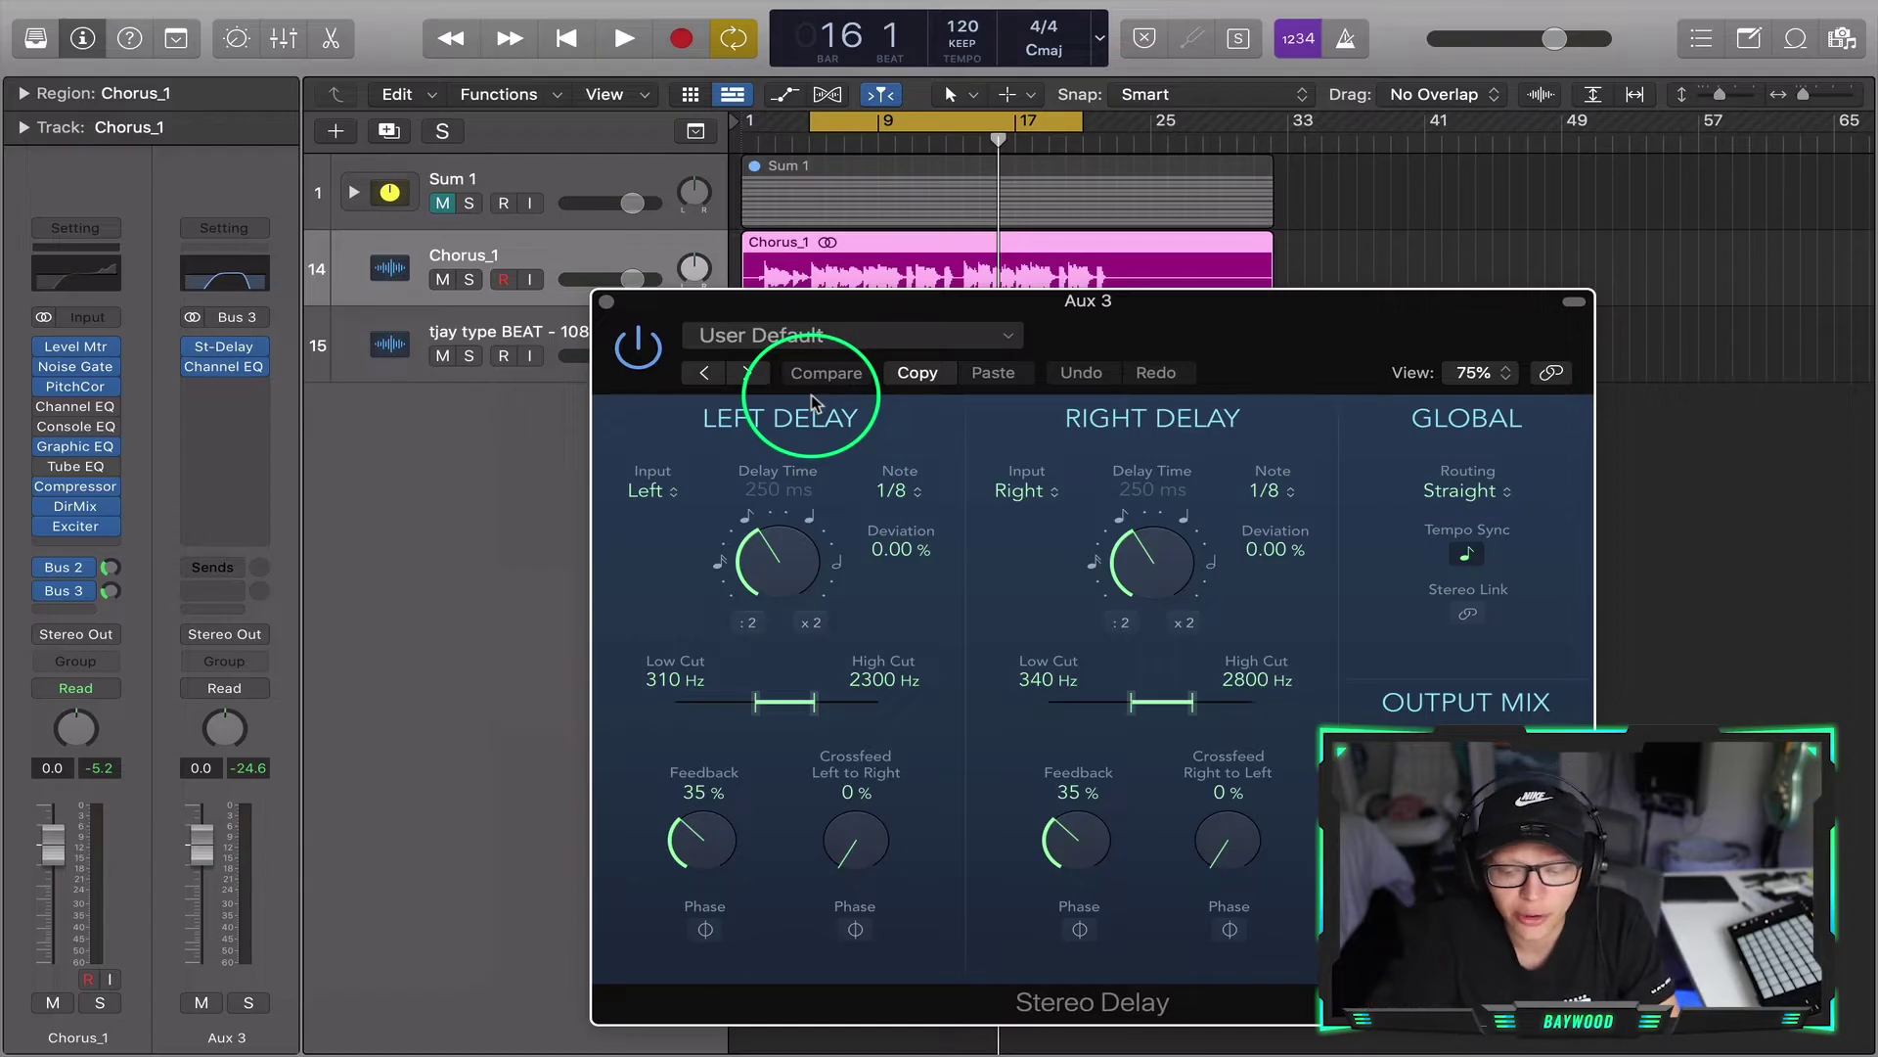
drag(1240, 326, 1017, 330)
- Play the song from bar 5 and adjust Chorus_1's Bus 3 send level while listening to the delay
click(816, 132)
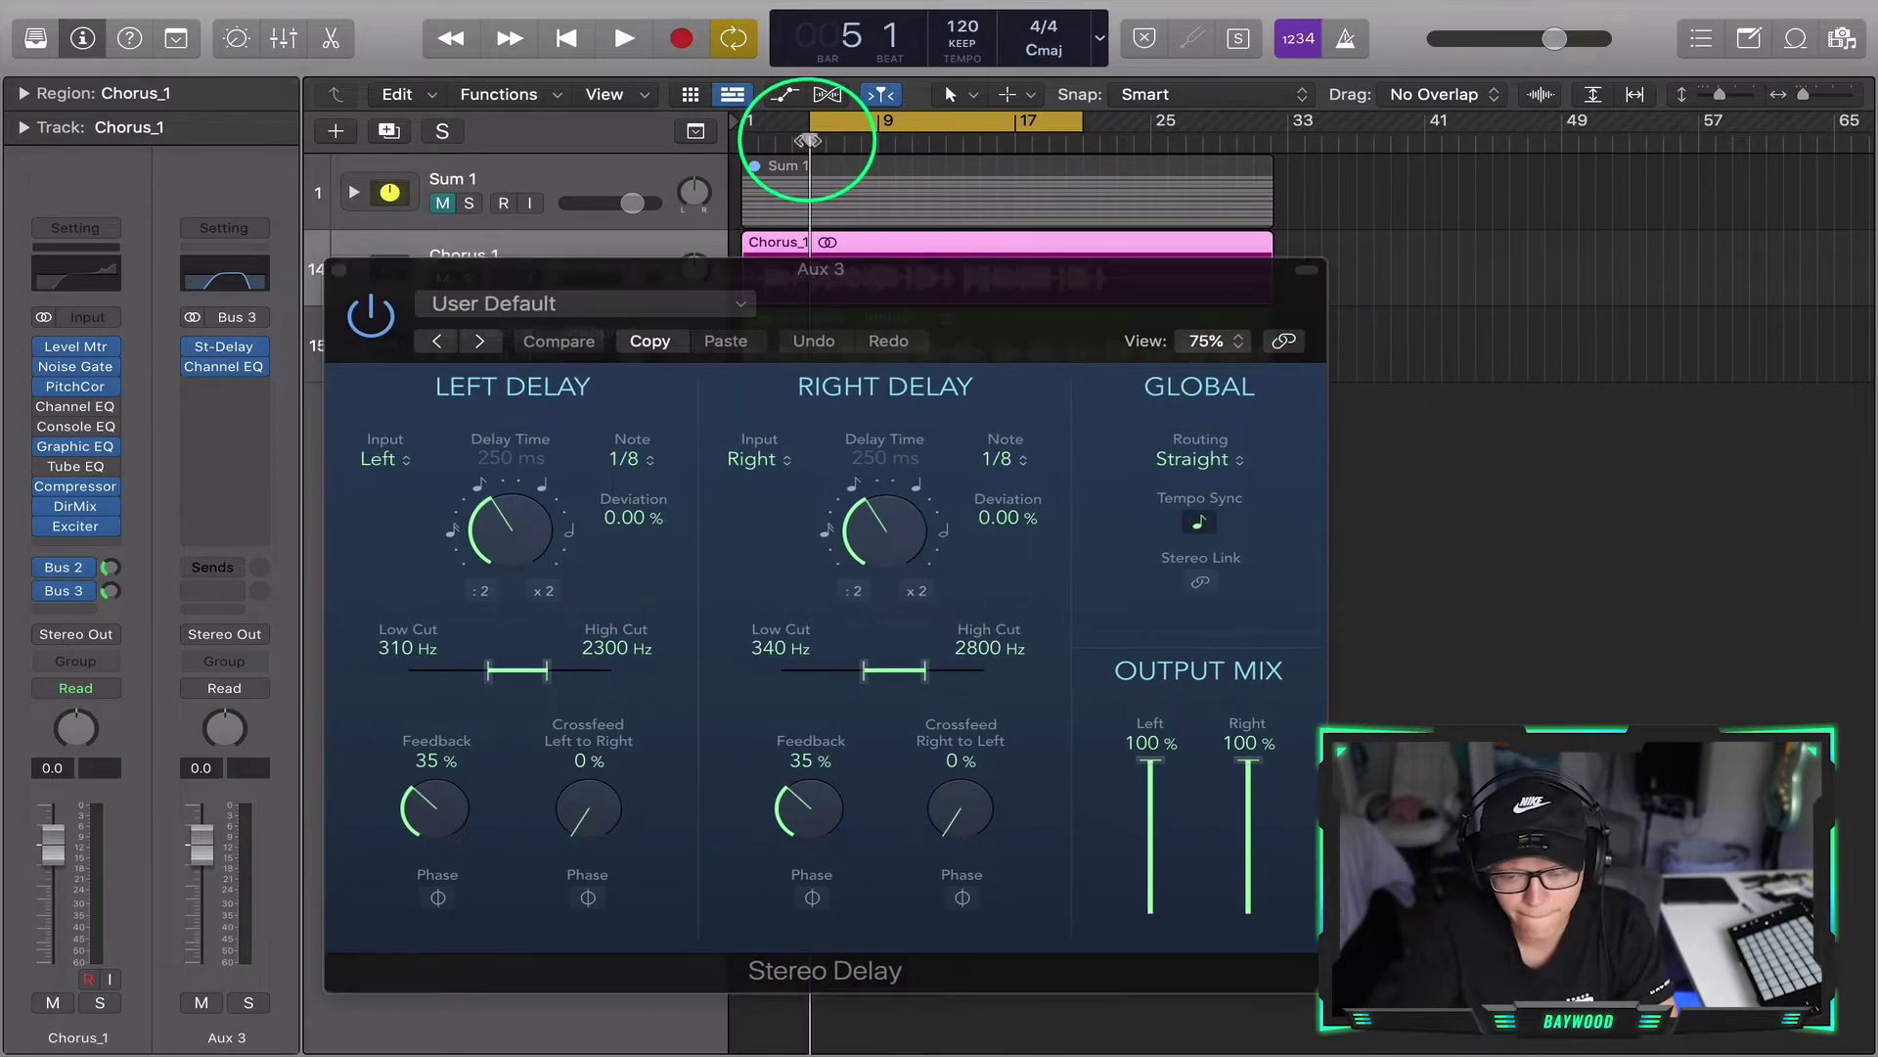
key(space)
mouse_move(108, 592)
mouse_down()
mouse_move(107, 528)
mouse_move(97, 621)
mouse_up()
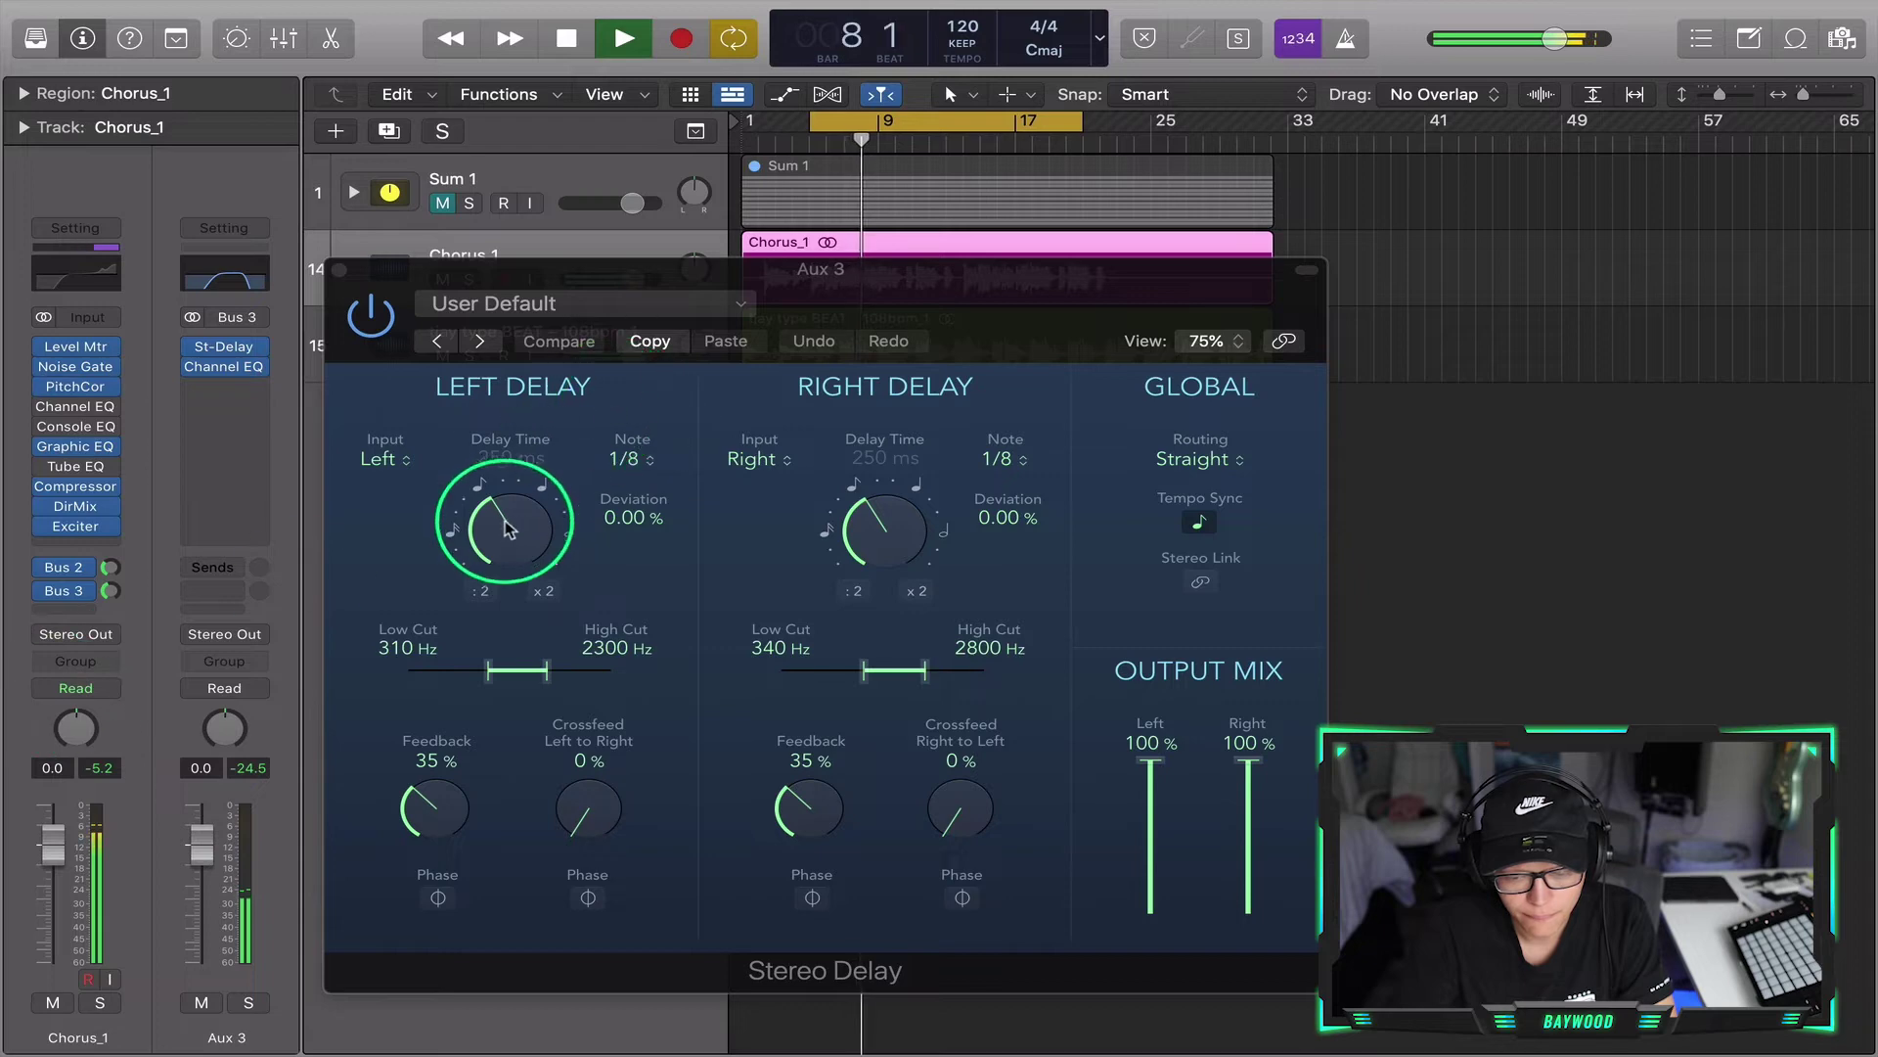
- Set the Stereo Delay to 1/4 notes with +9.67% left and +8.67% right deviation, and high cuts of 4400 Hz left and 3900 Hz right
drag(507, 529, 509, 446)
drag(930, 528, 918, 430)
drag(923, 653, 943, 673)
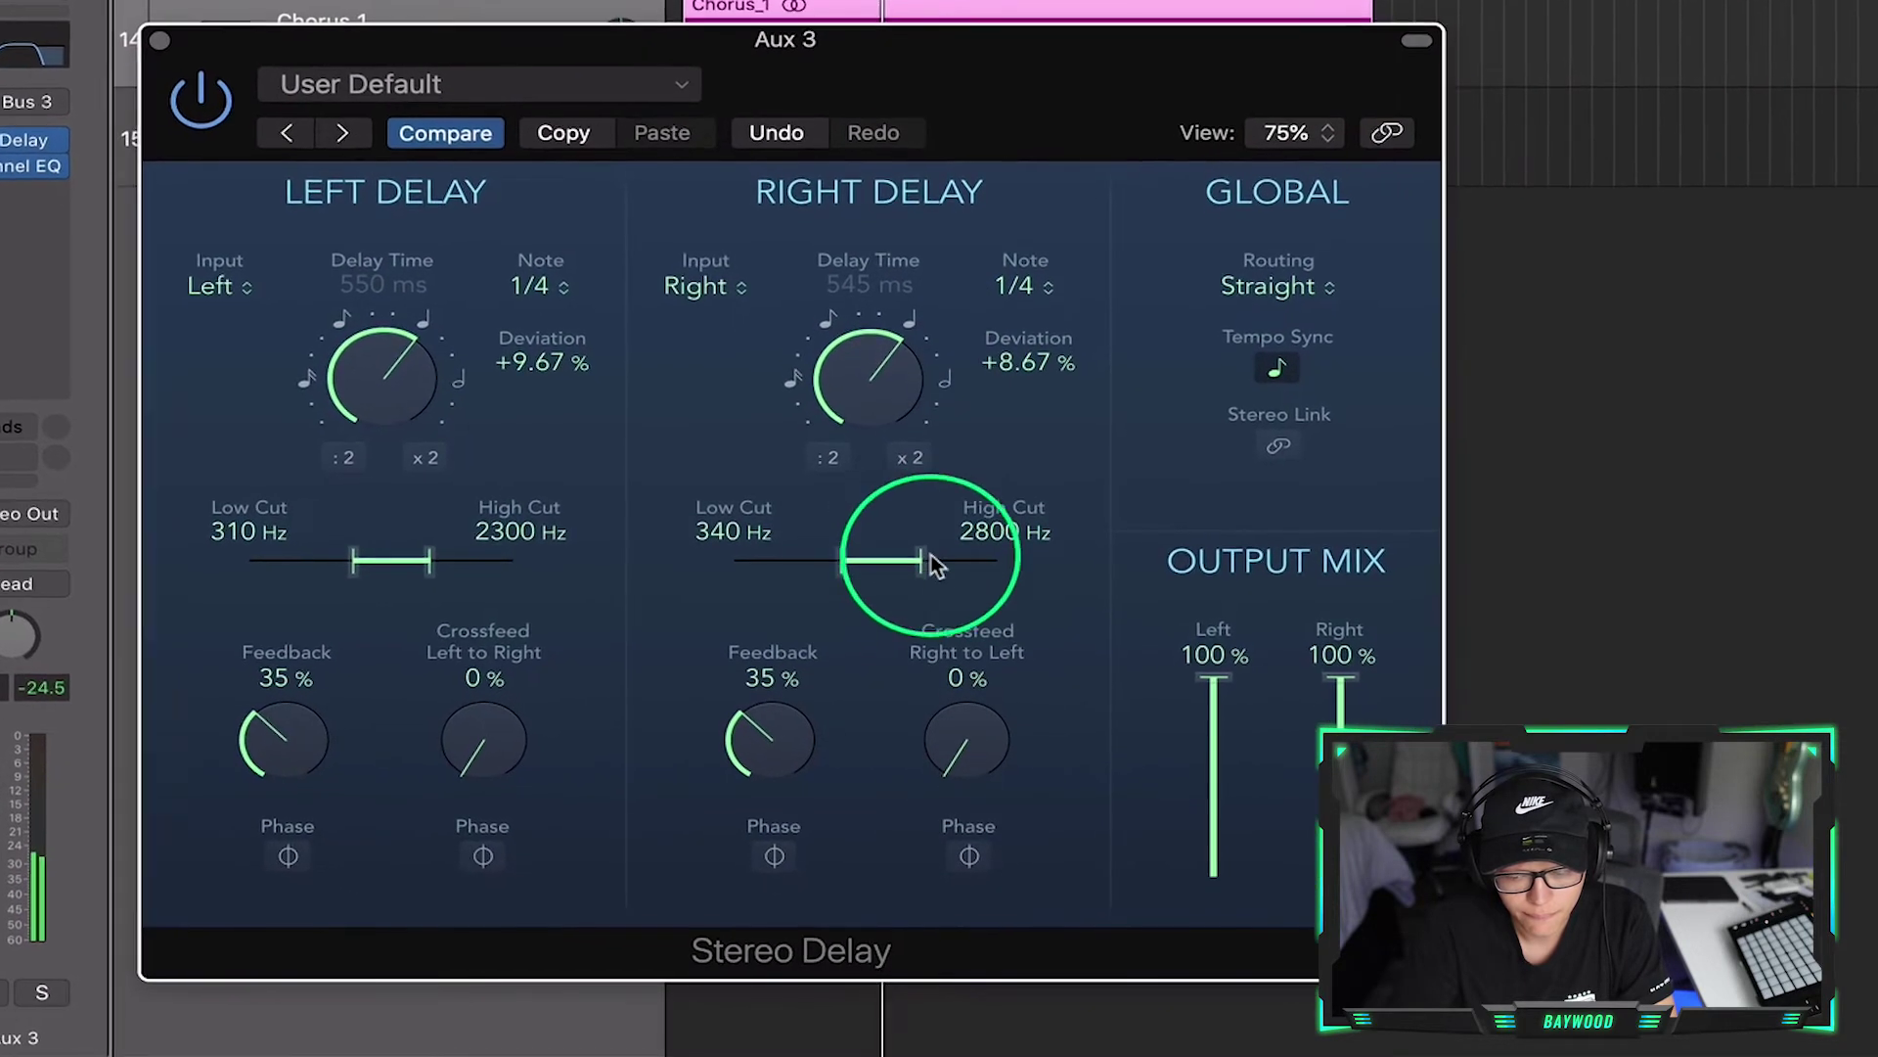
drag(944, 582, 951, 572)
drag(429, 561, 461, 561)
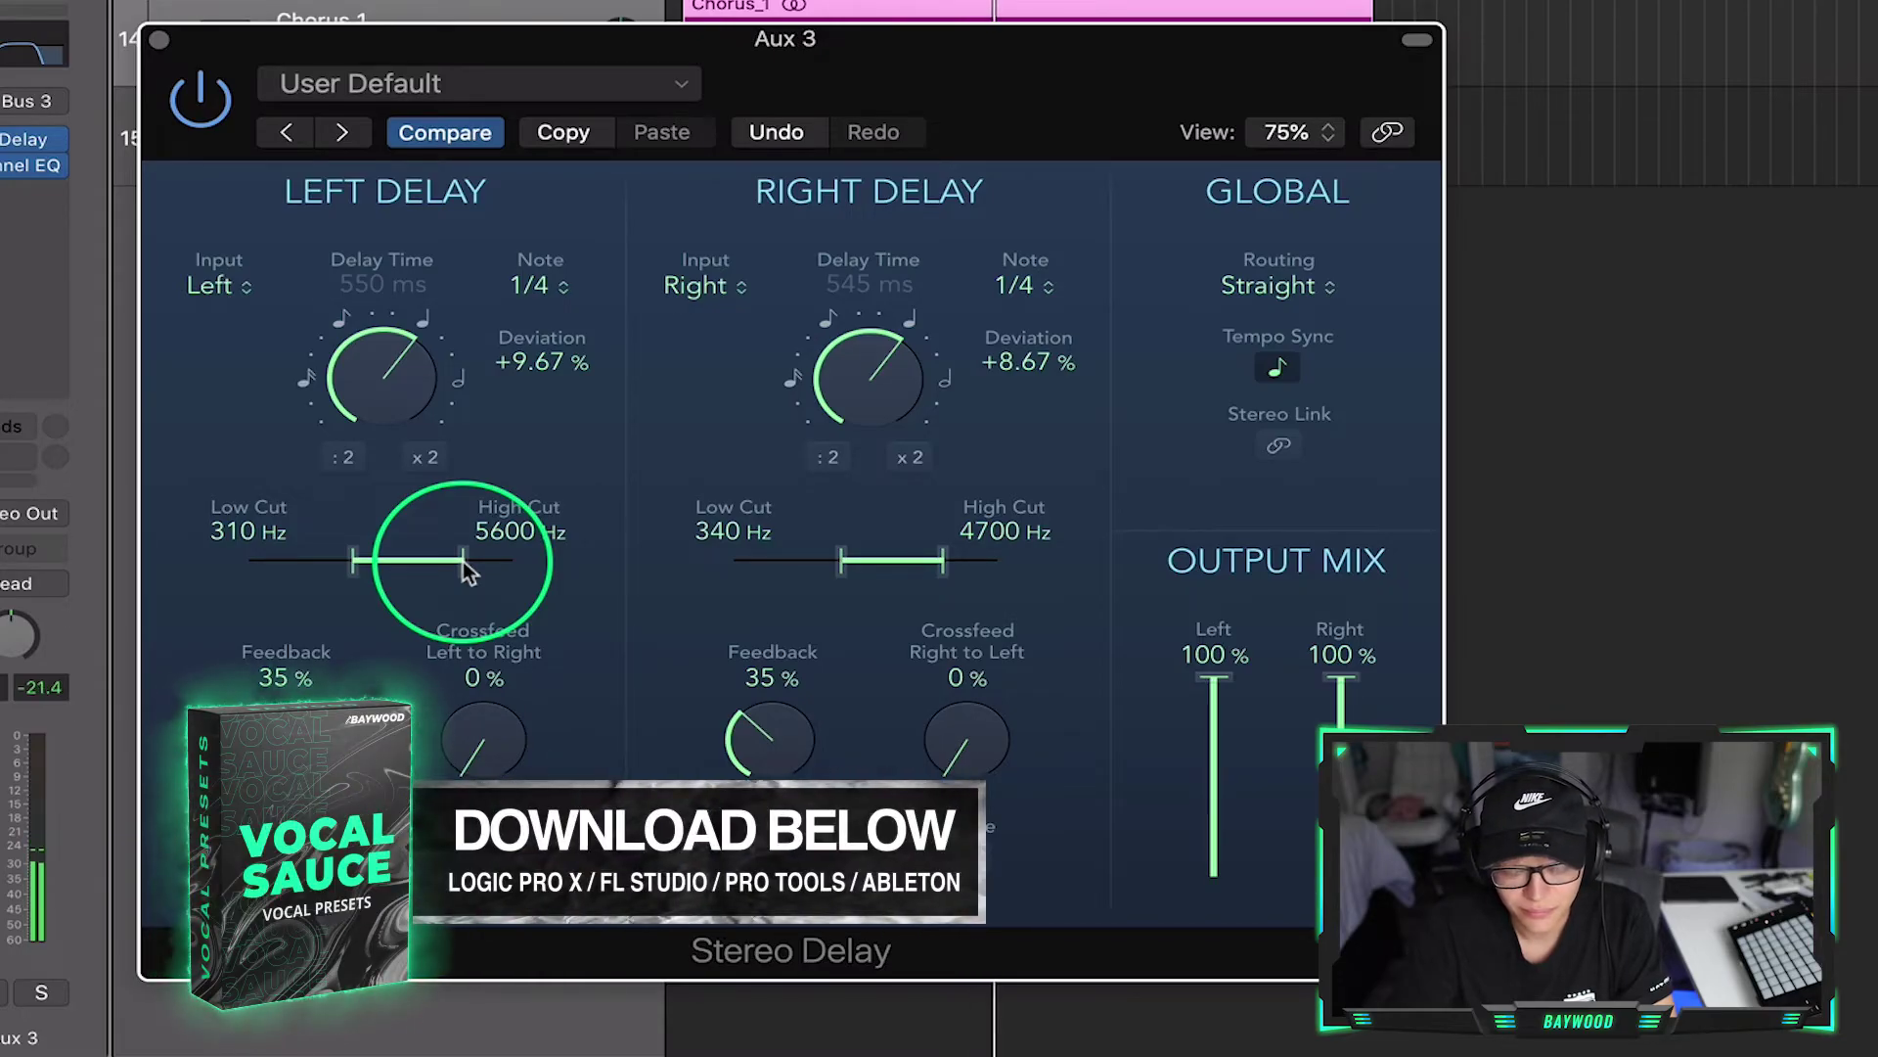
drag(462, 561, 456, 562)
drag(945, 562, 939, 564)
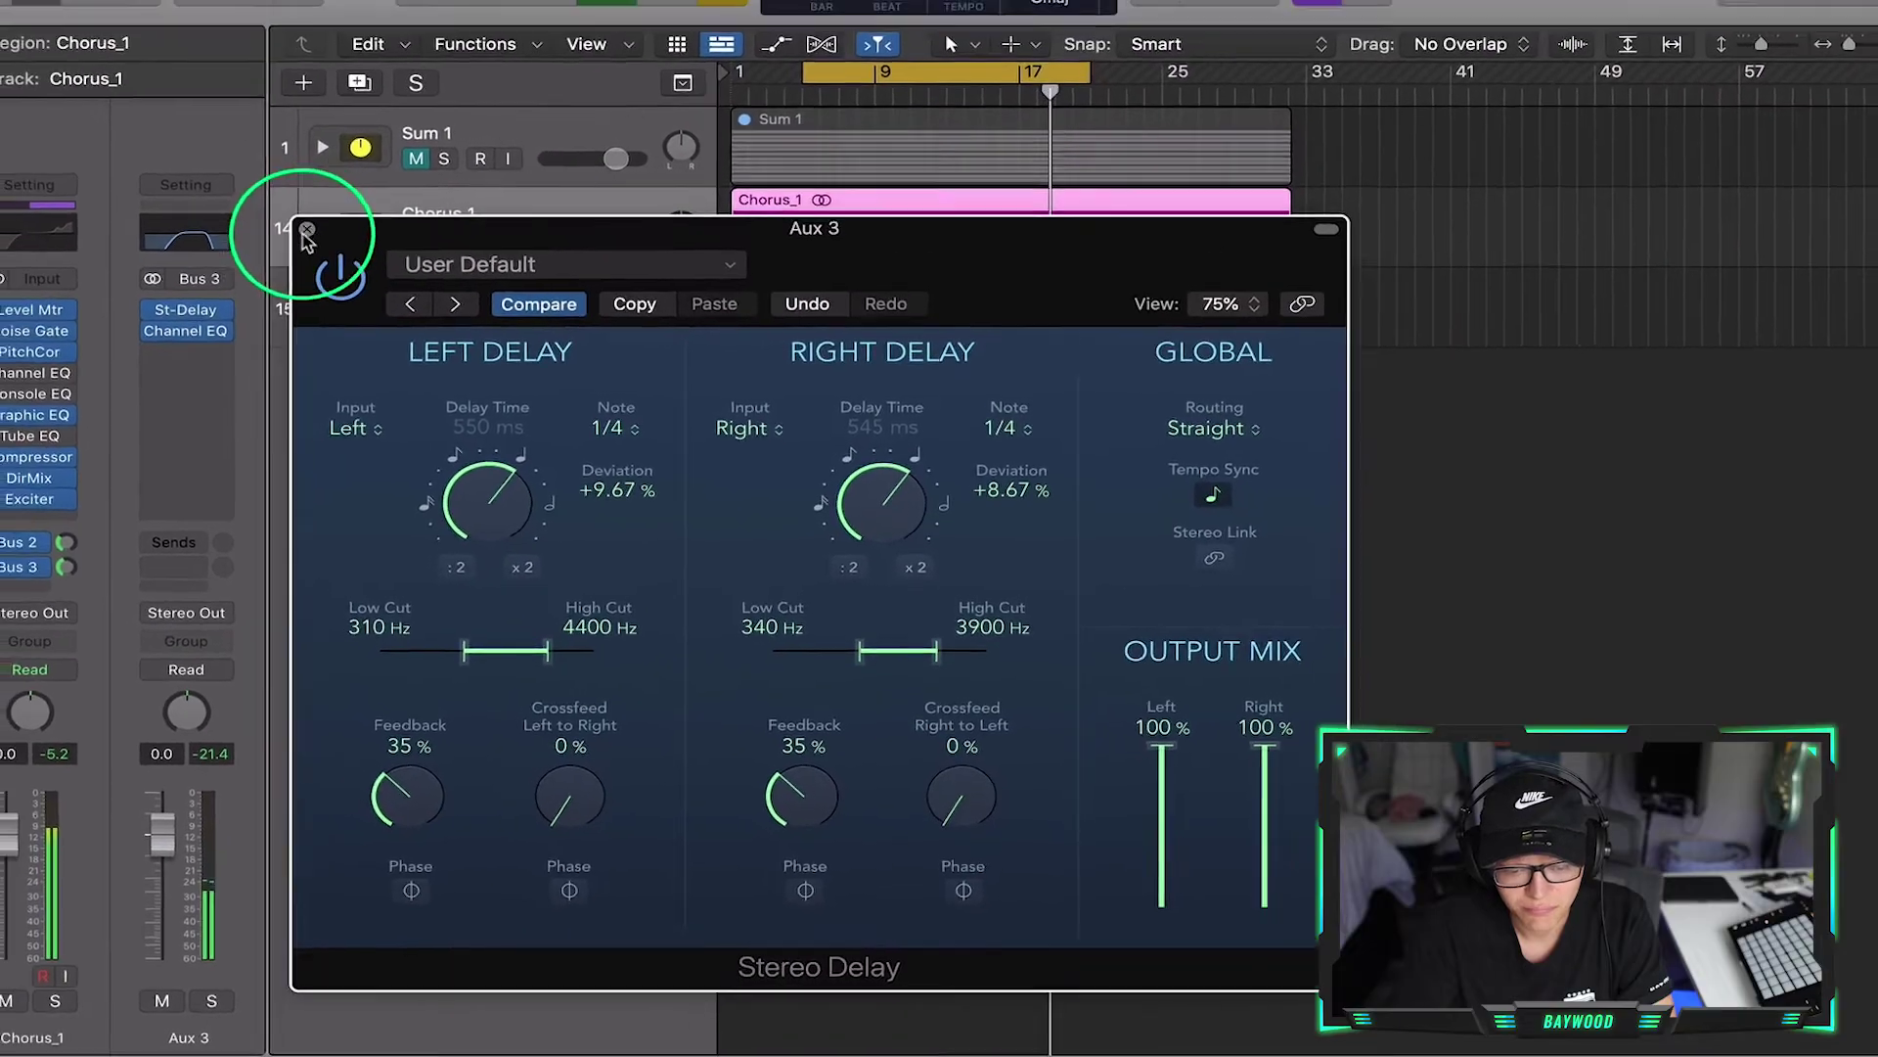
- Close the Stereo Delay, fine-tune Chorus_1's Bus 3 send to about -17.9 dB and stop playback
click(306, 231)
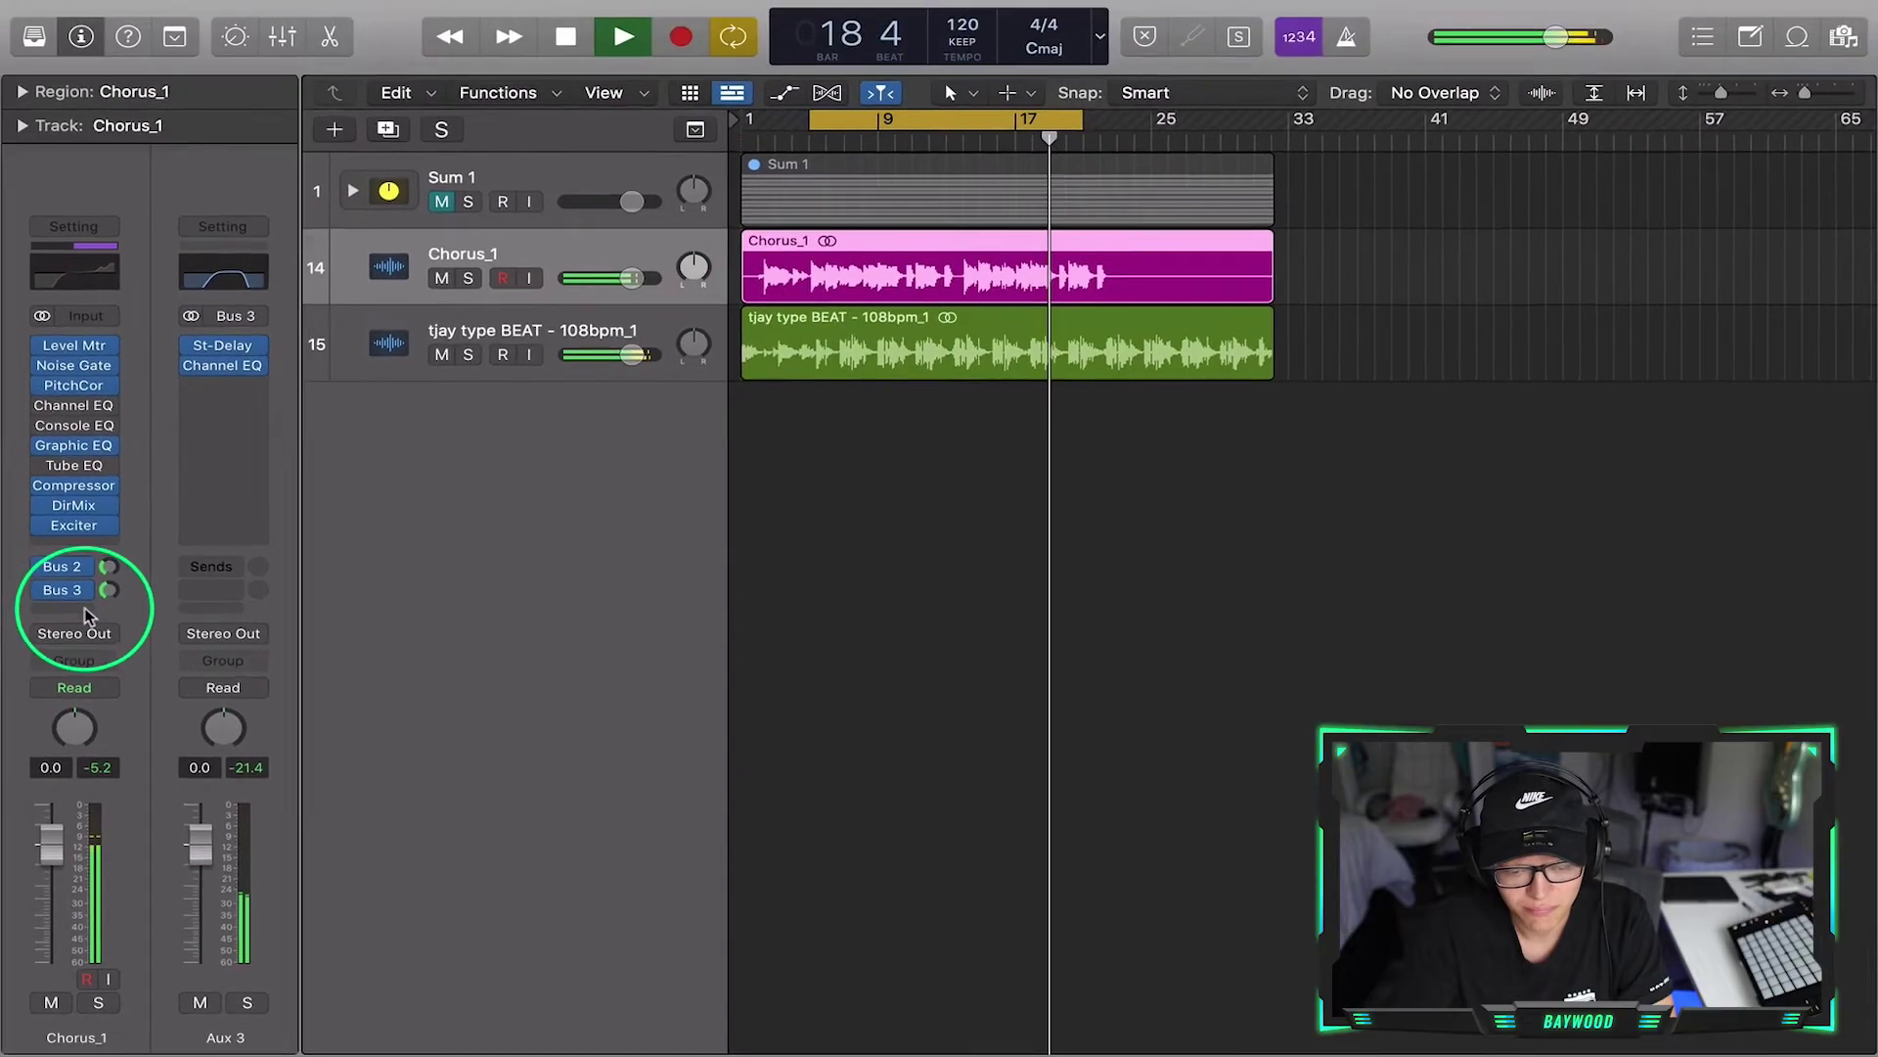
drag(108, 590, 108, 591)
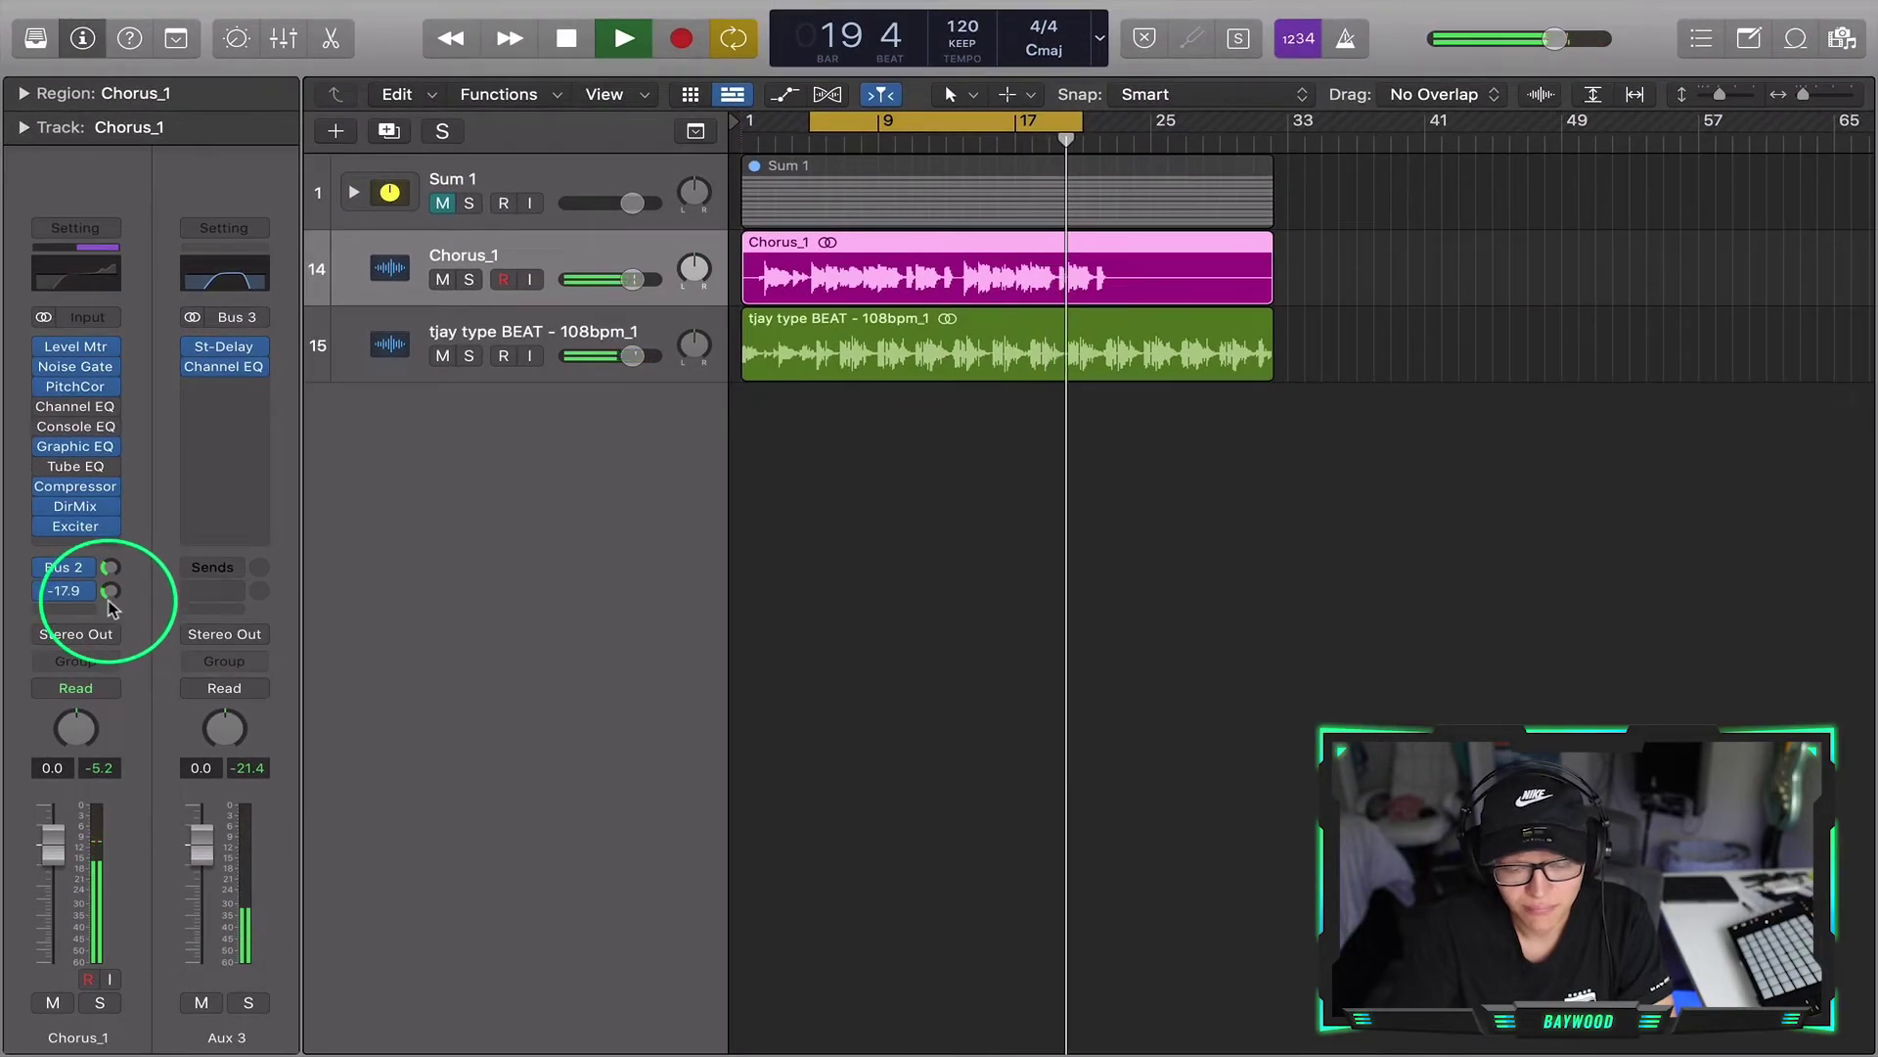
key(space)
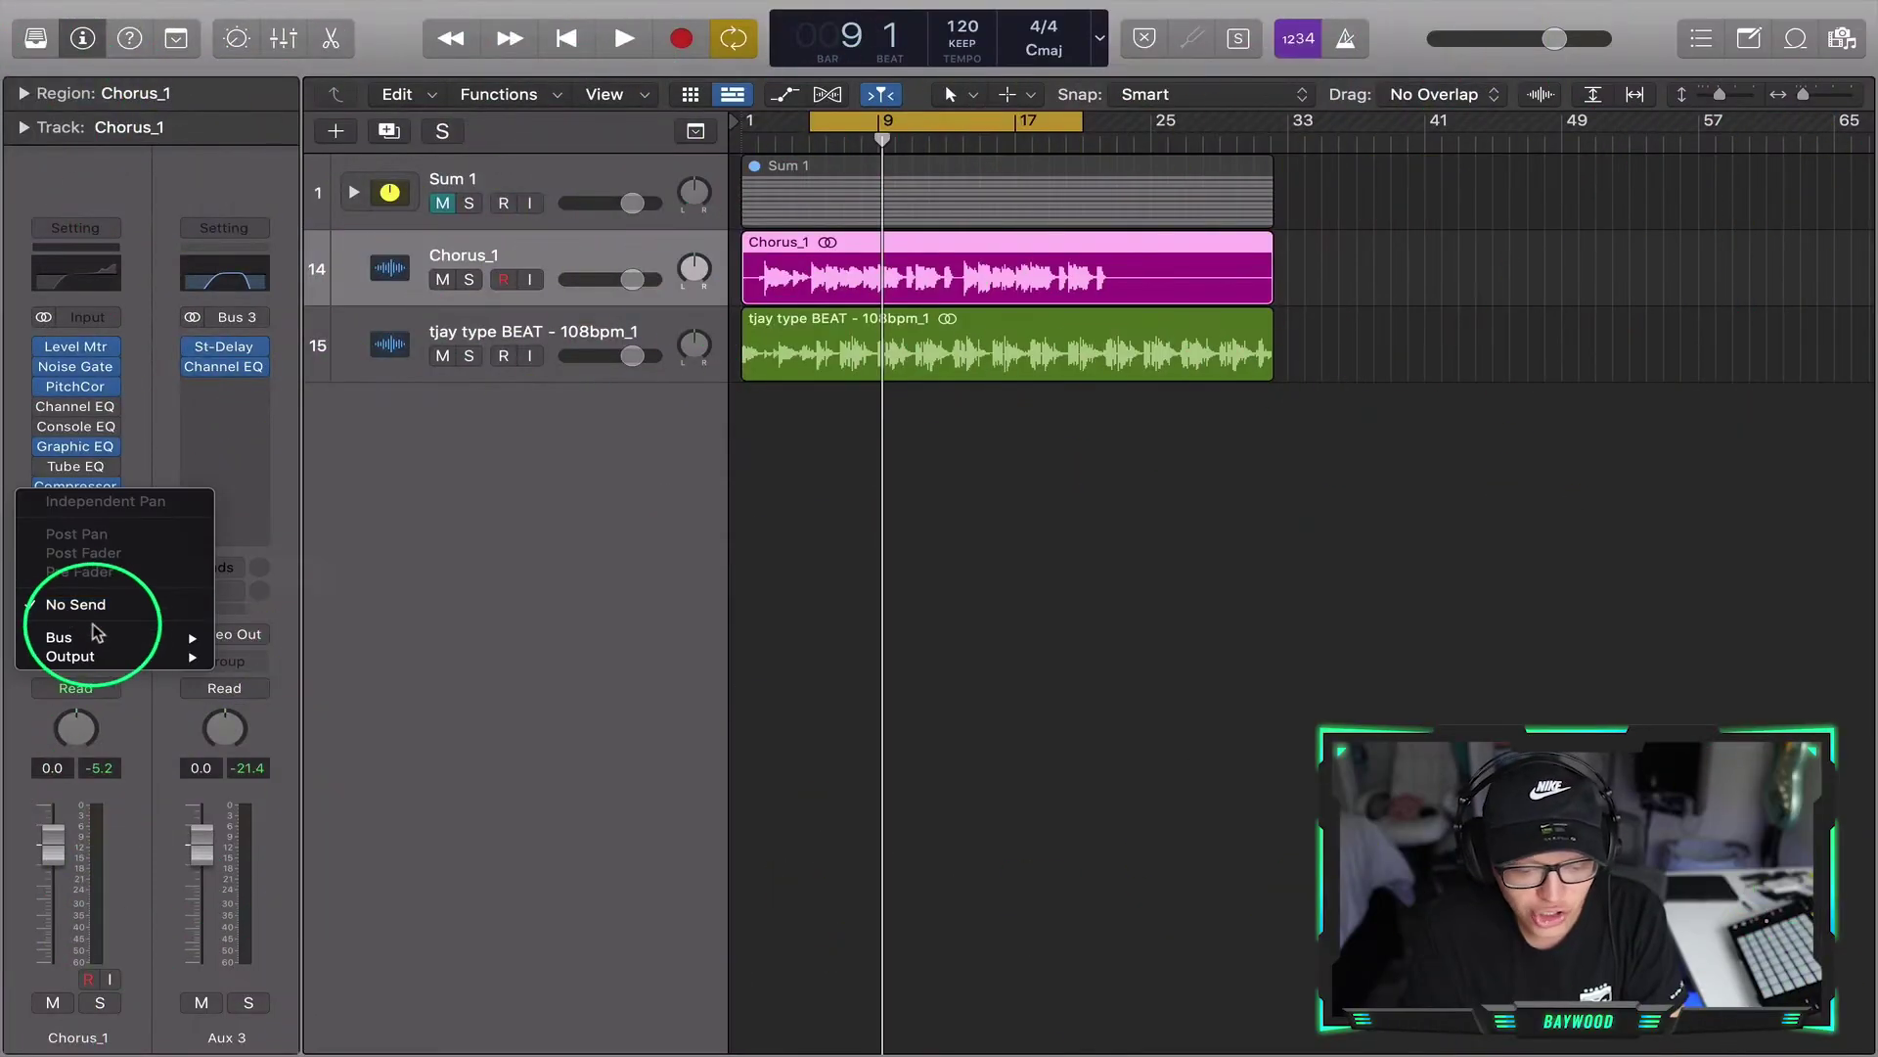
- Add a third send on Chorus_1 routed to Bus 4 and raise its level to about -18.1 dB
mouse_move(95, 635)
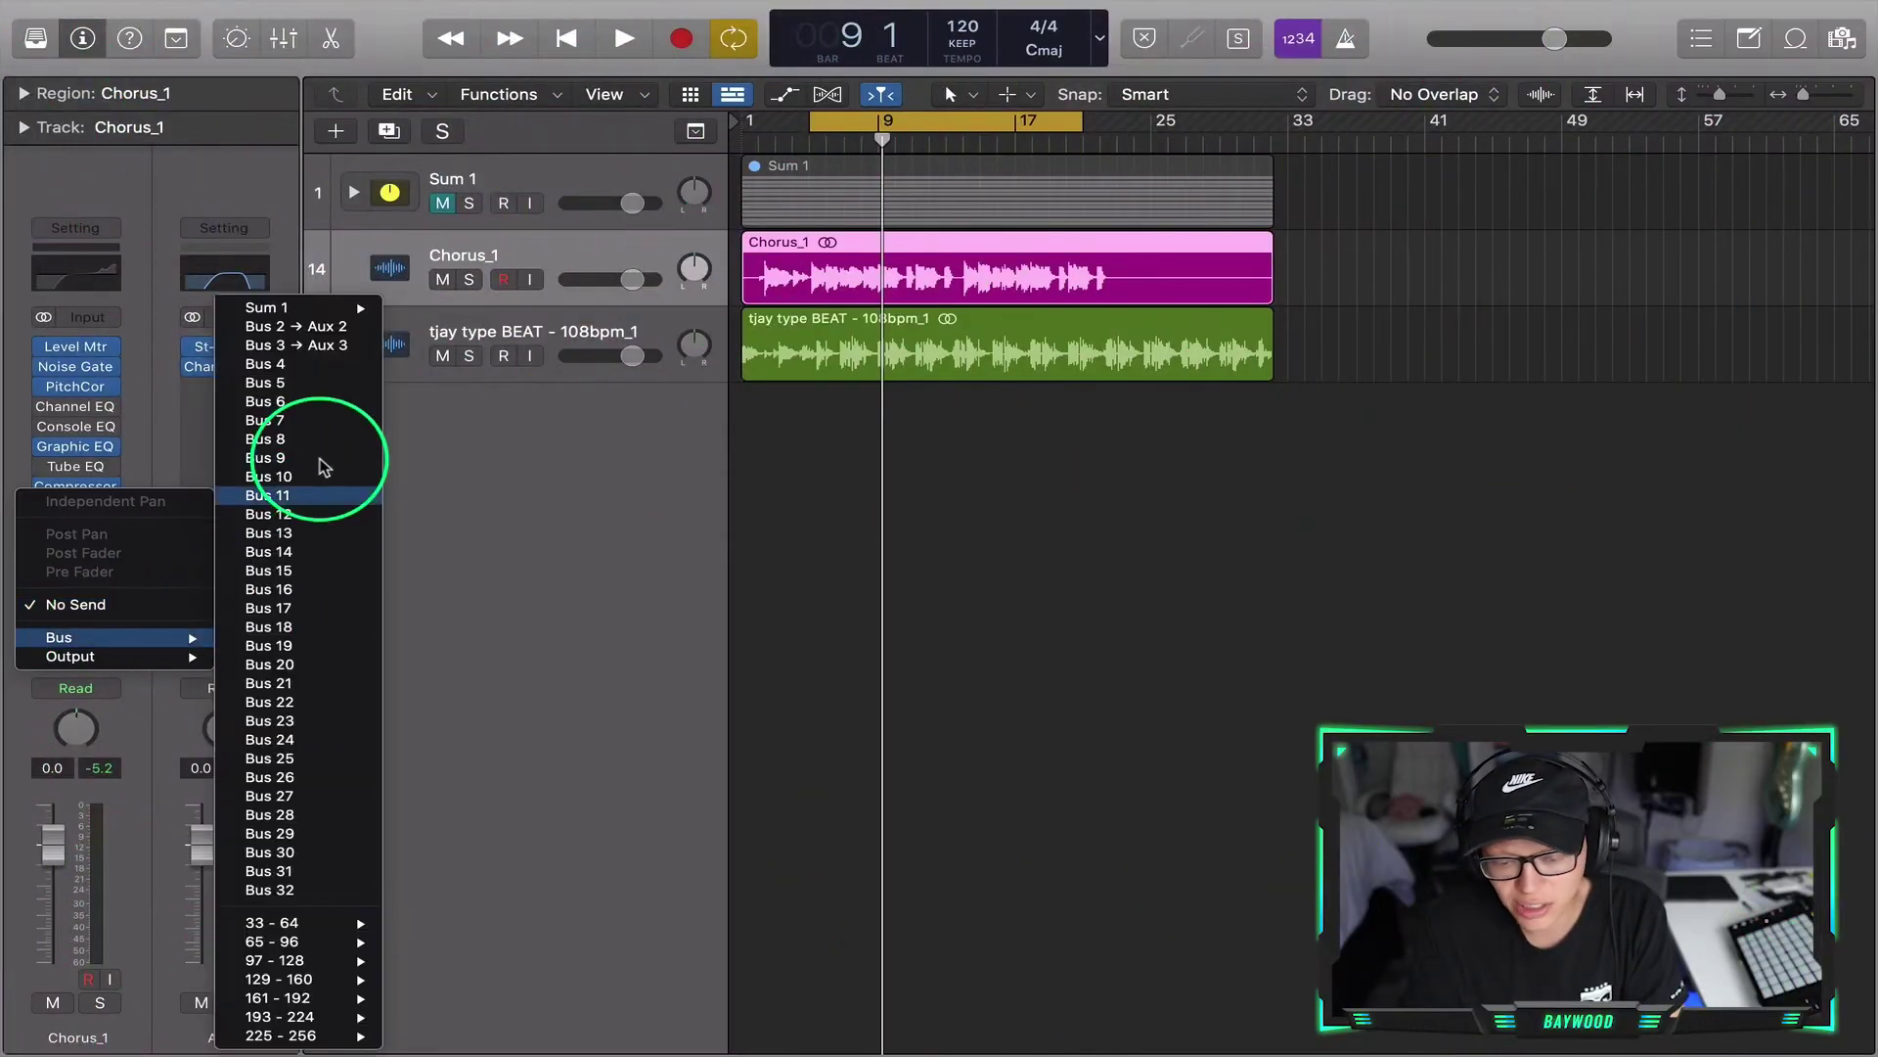
click(297, 373)
mouse_move(111, 592)
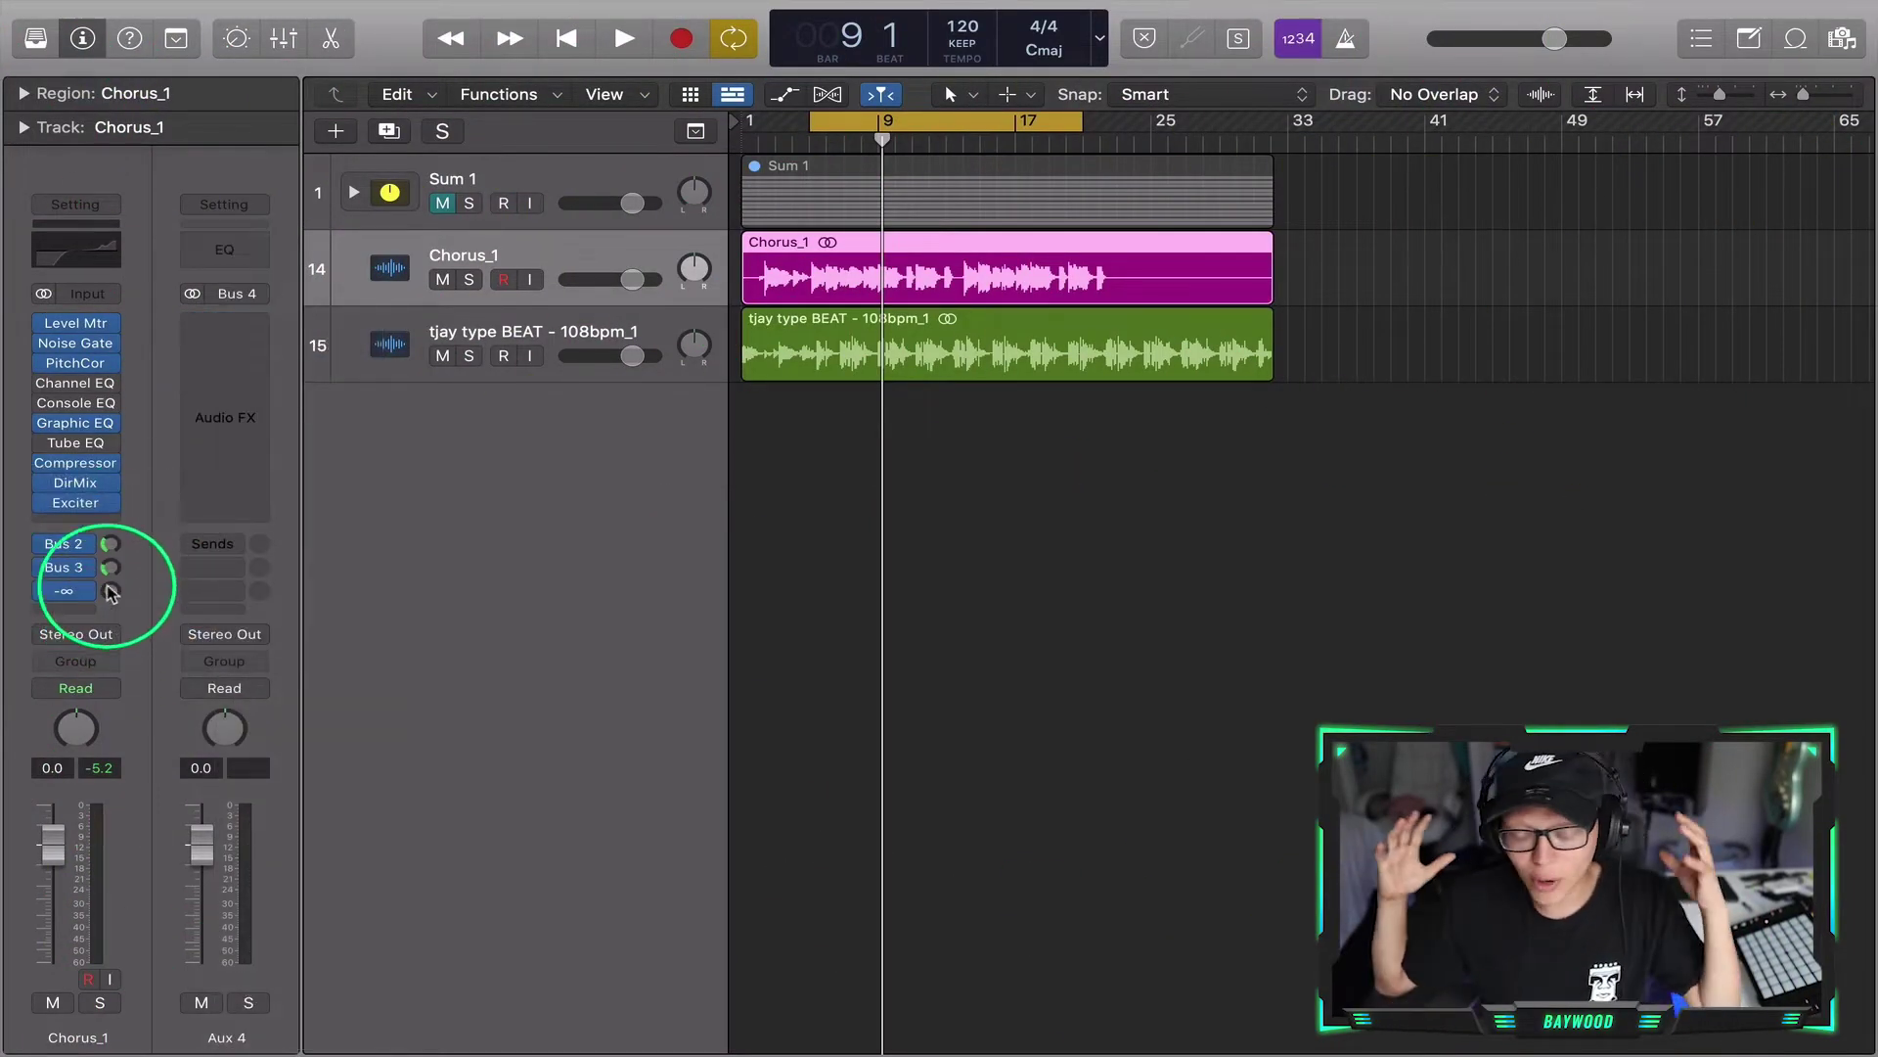
- Insert the Chorus modulation plug-in on Aux 4 and move its window aside
click(223, 384)
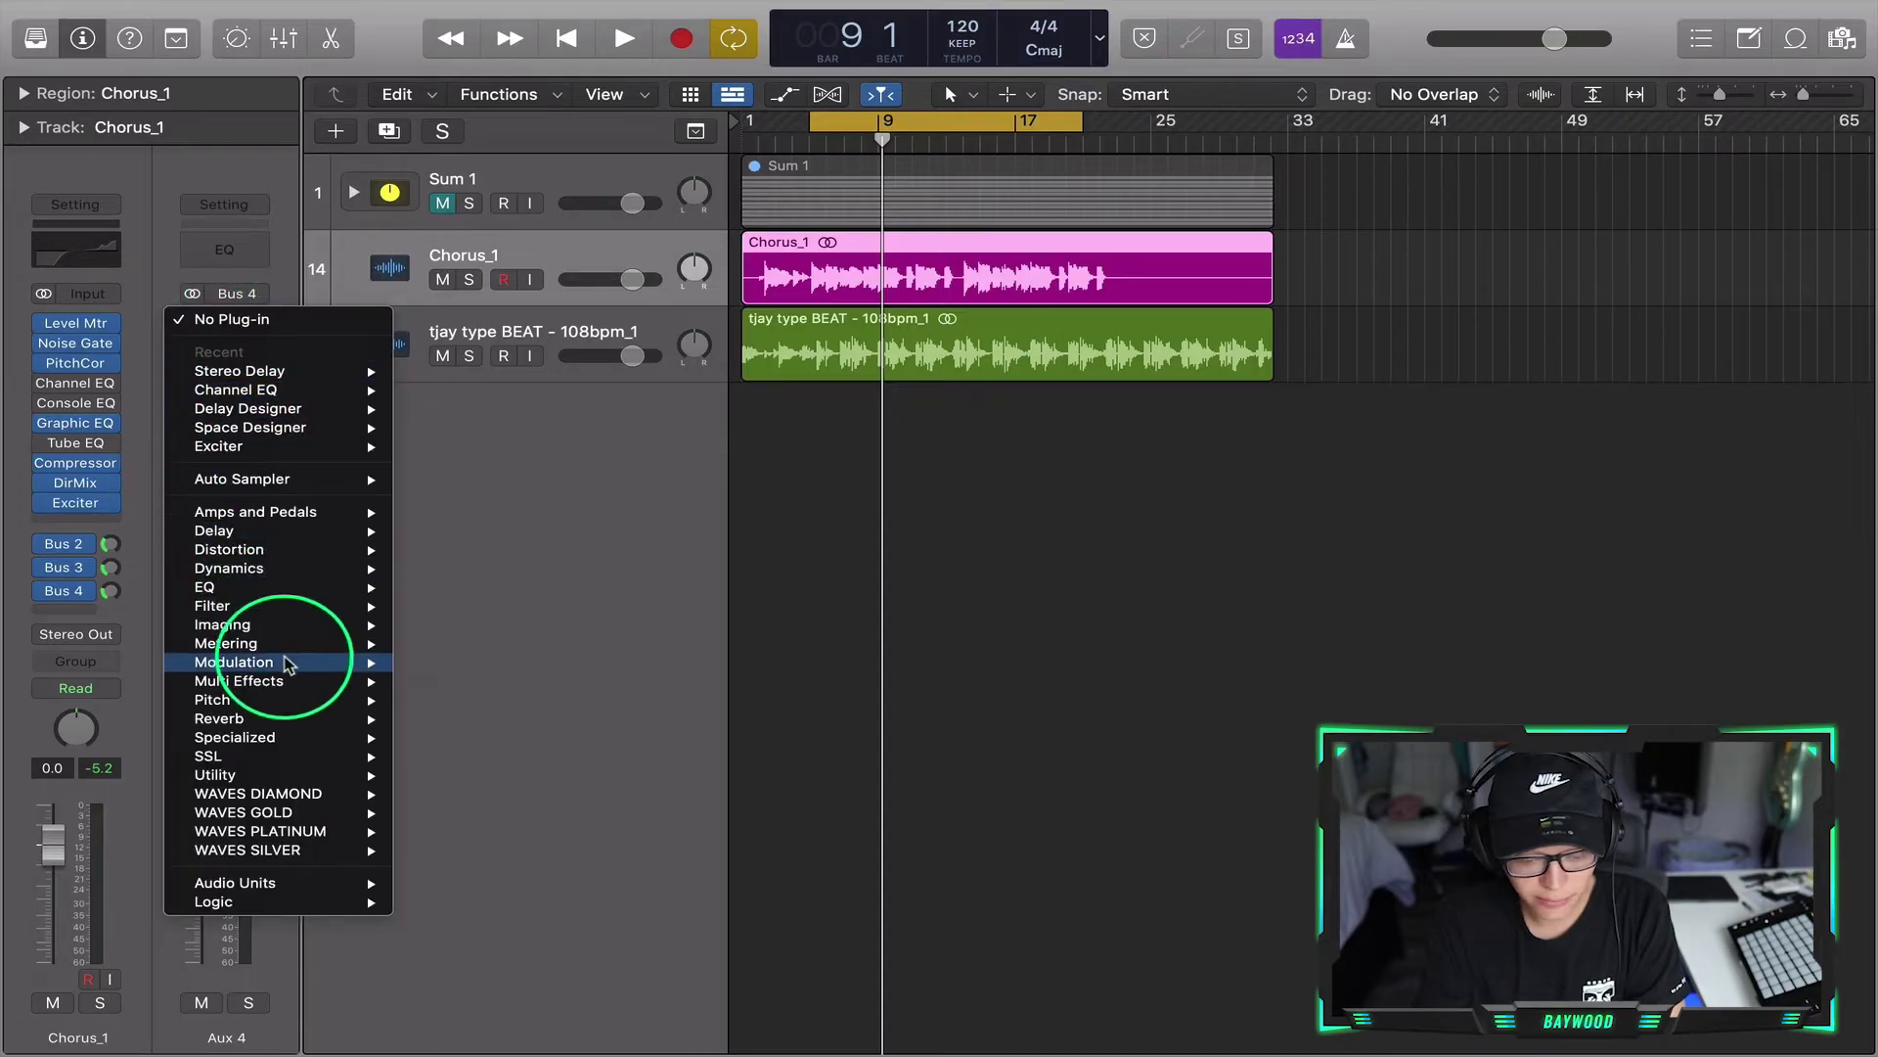
mouse_move(301, 661)
mouse_move(594, 682)
click(667, 661)
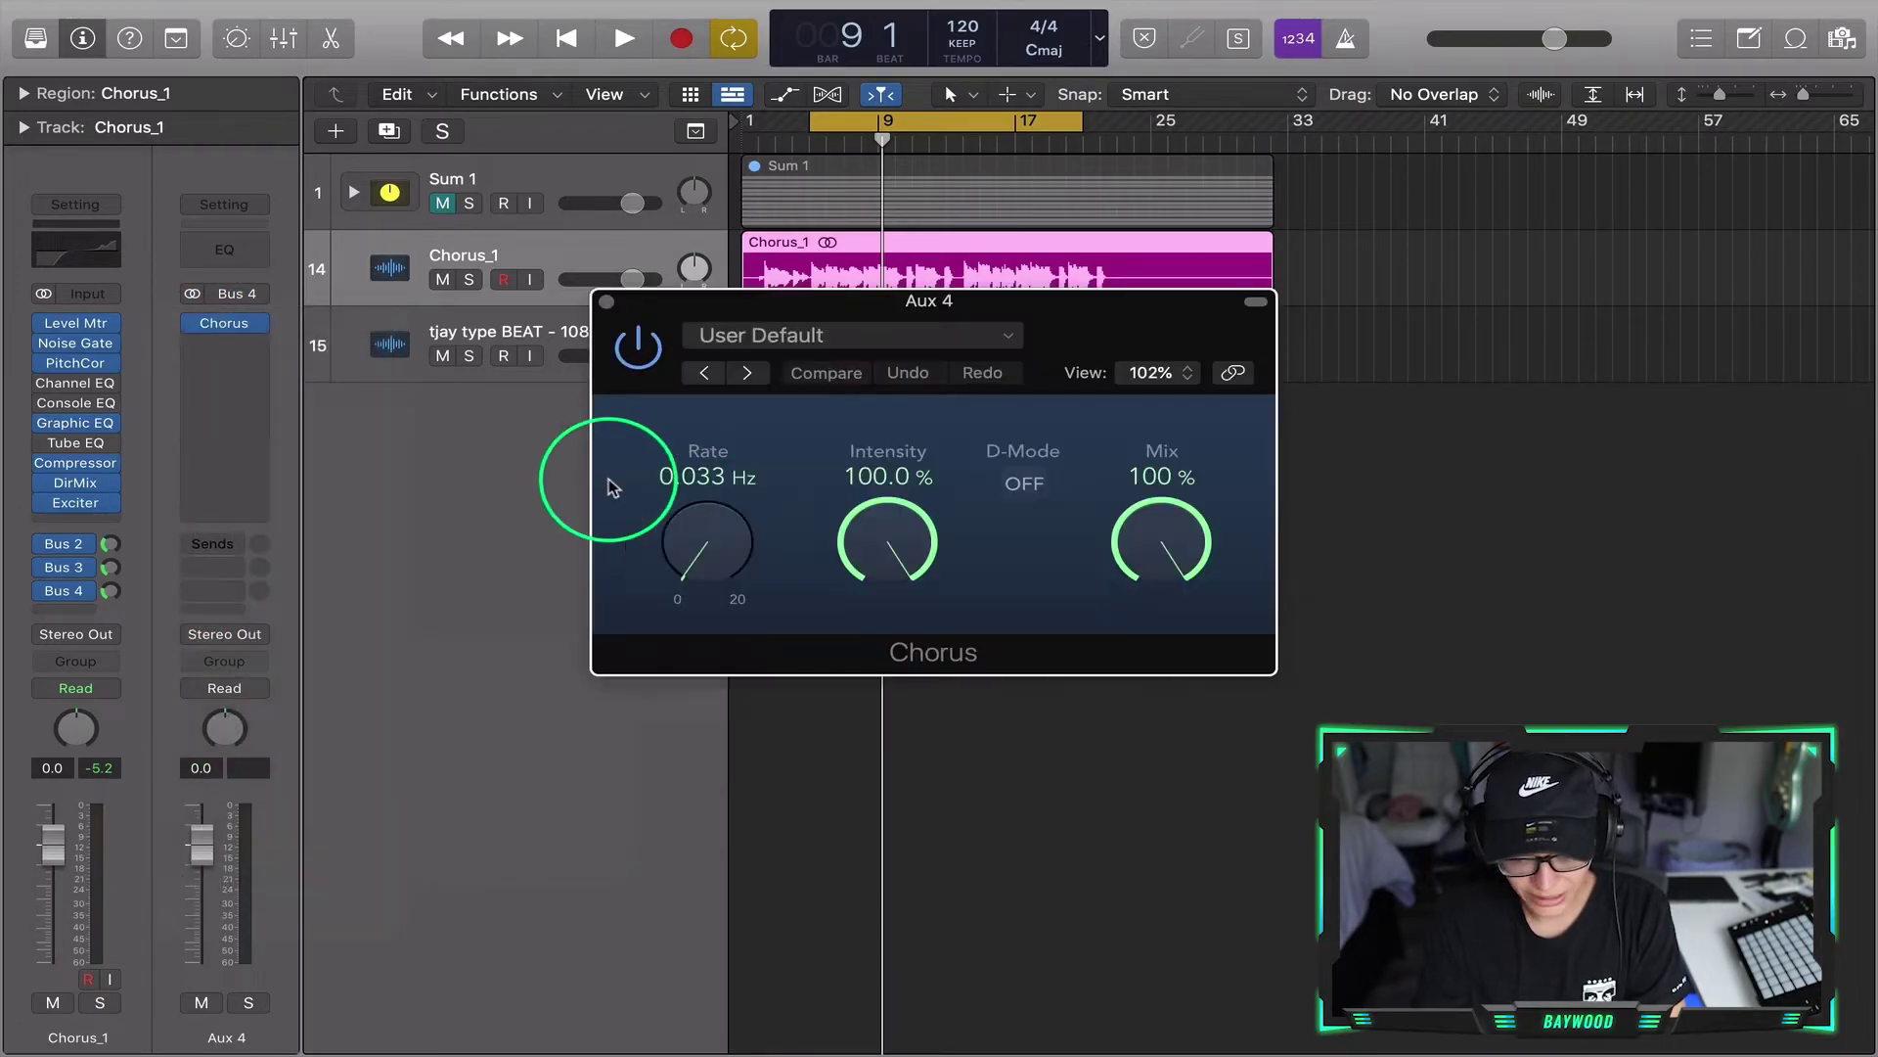
drag(948, 300, 798, 293)
- Examine the Mix control and preset list of Aux 4's Chorus plug-in, and close the plug-in
drag(1010, 494, 1006, 411)
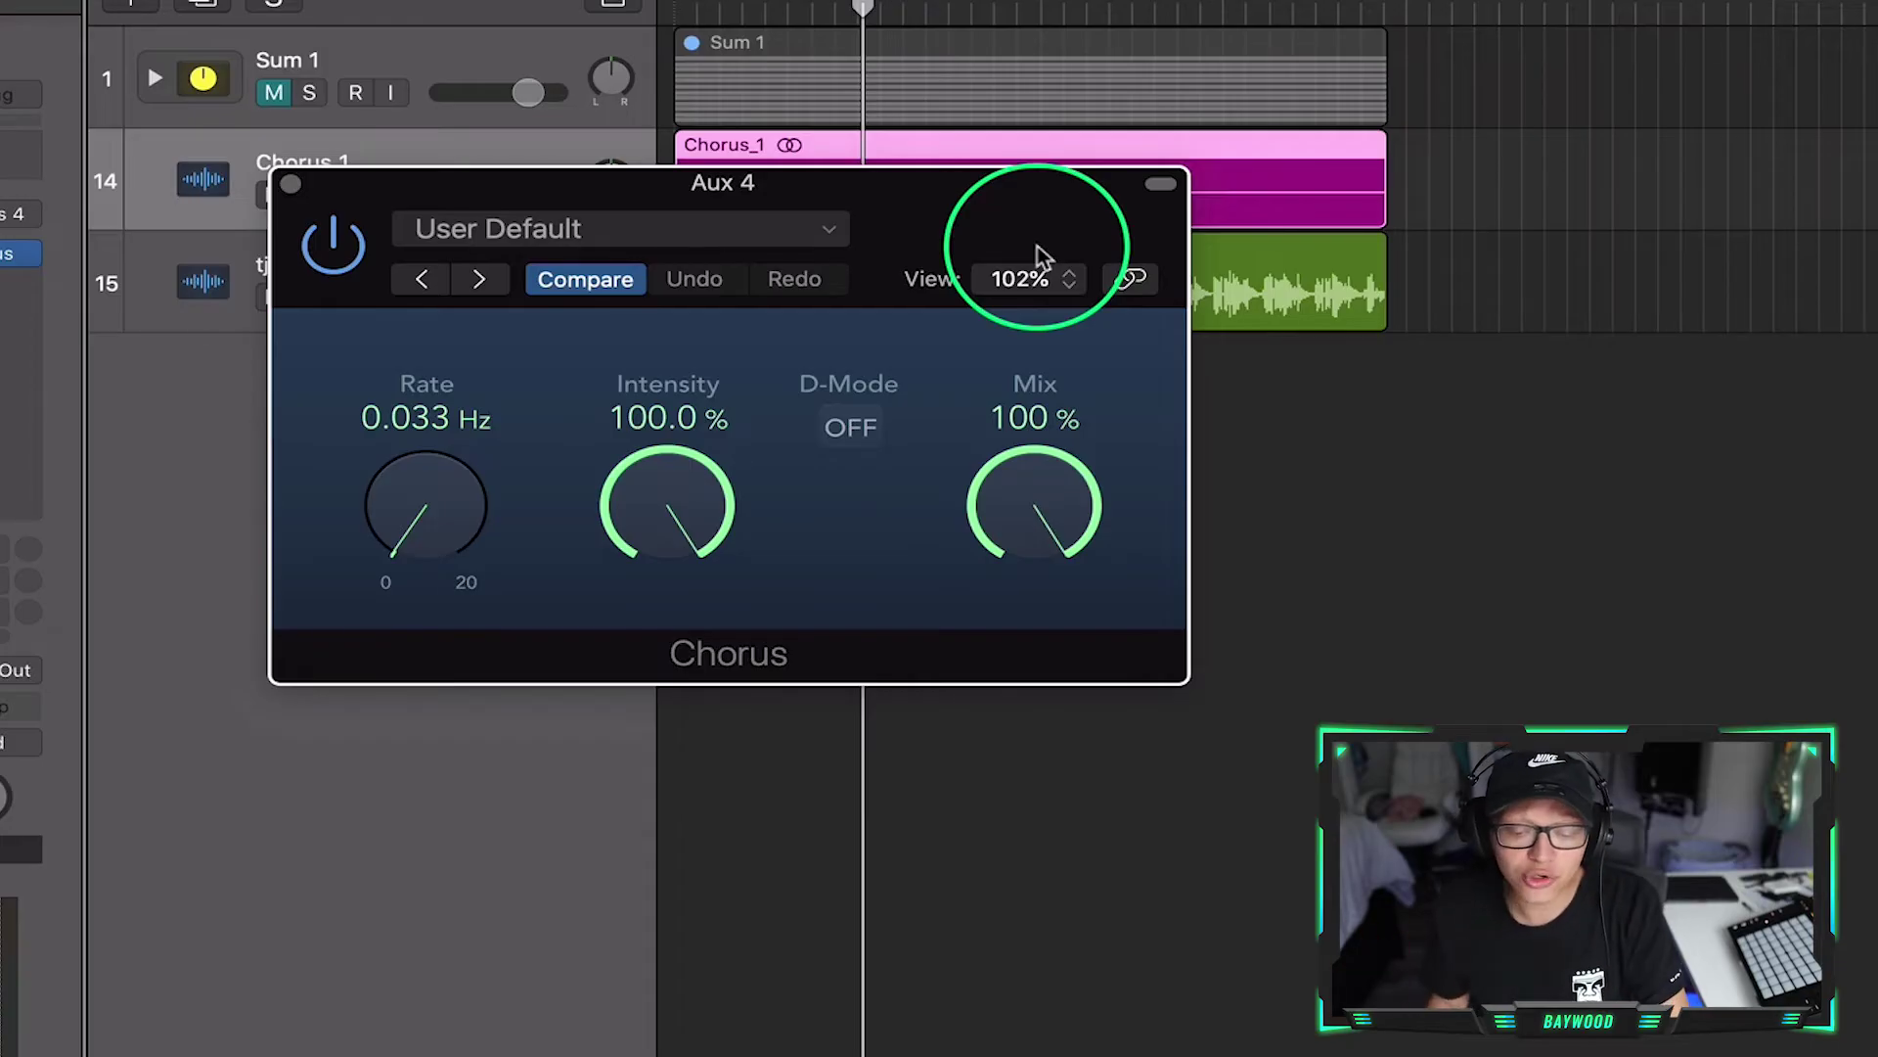
click(746, 235)
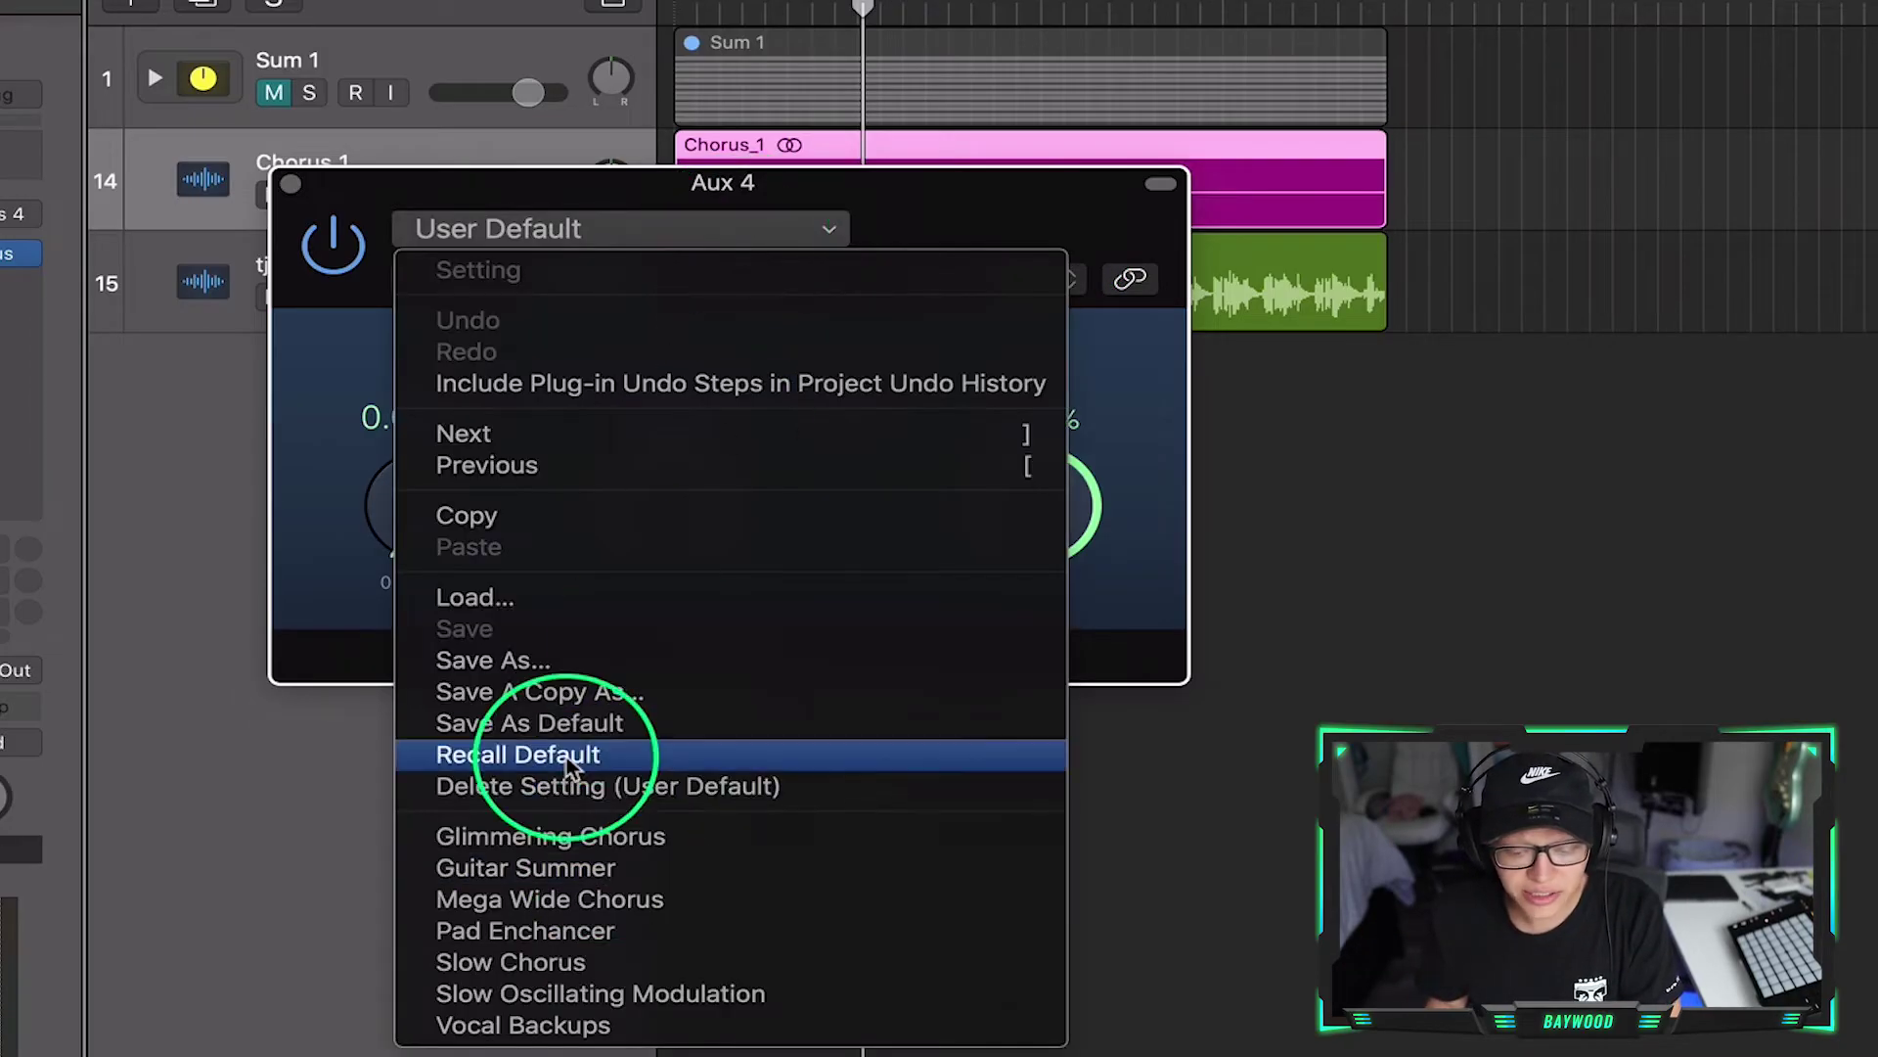
click(1216, 117)
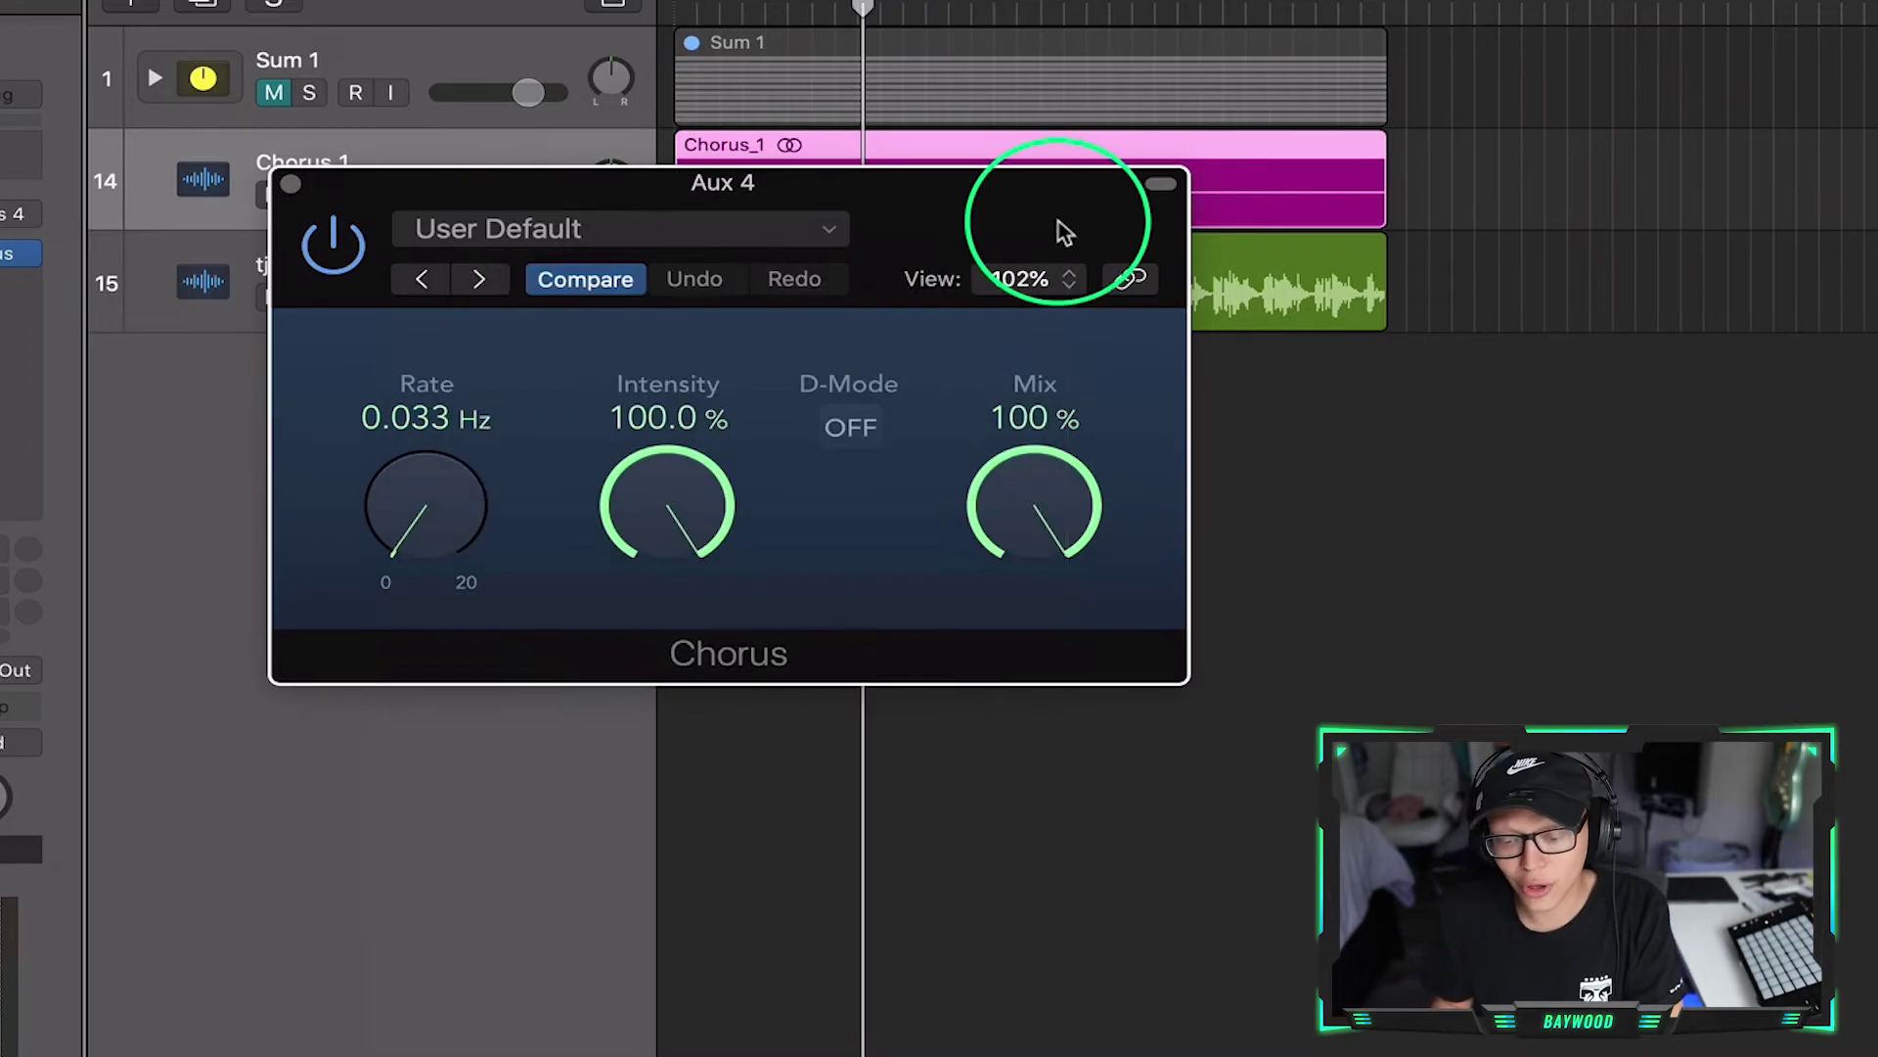
click(291, 184)
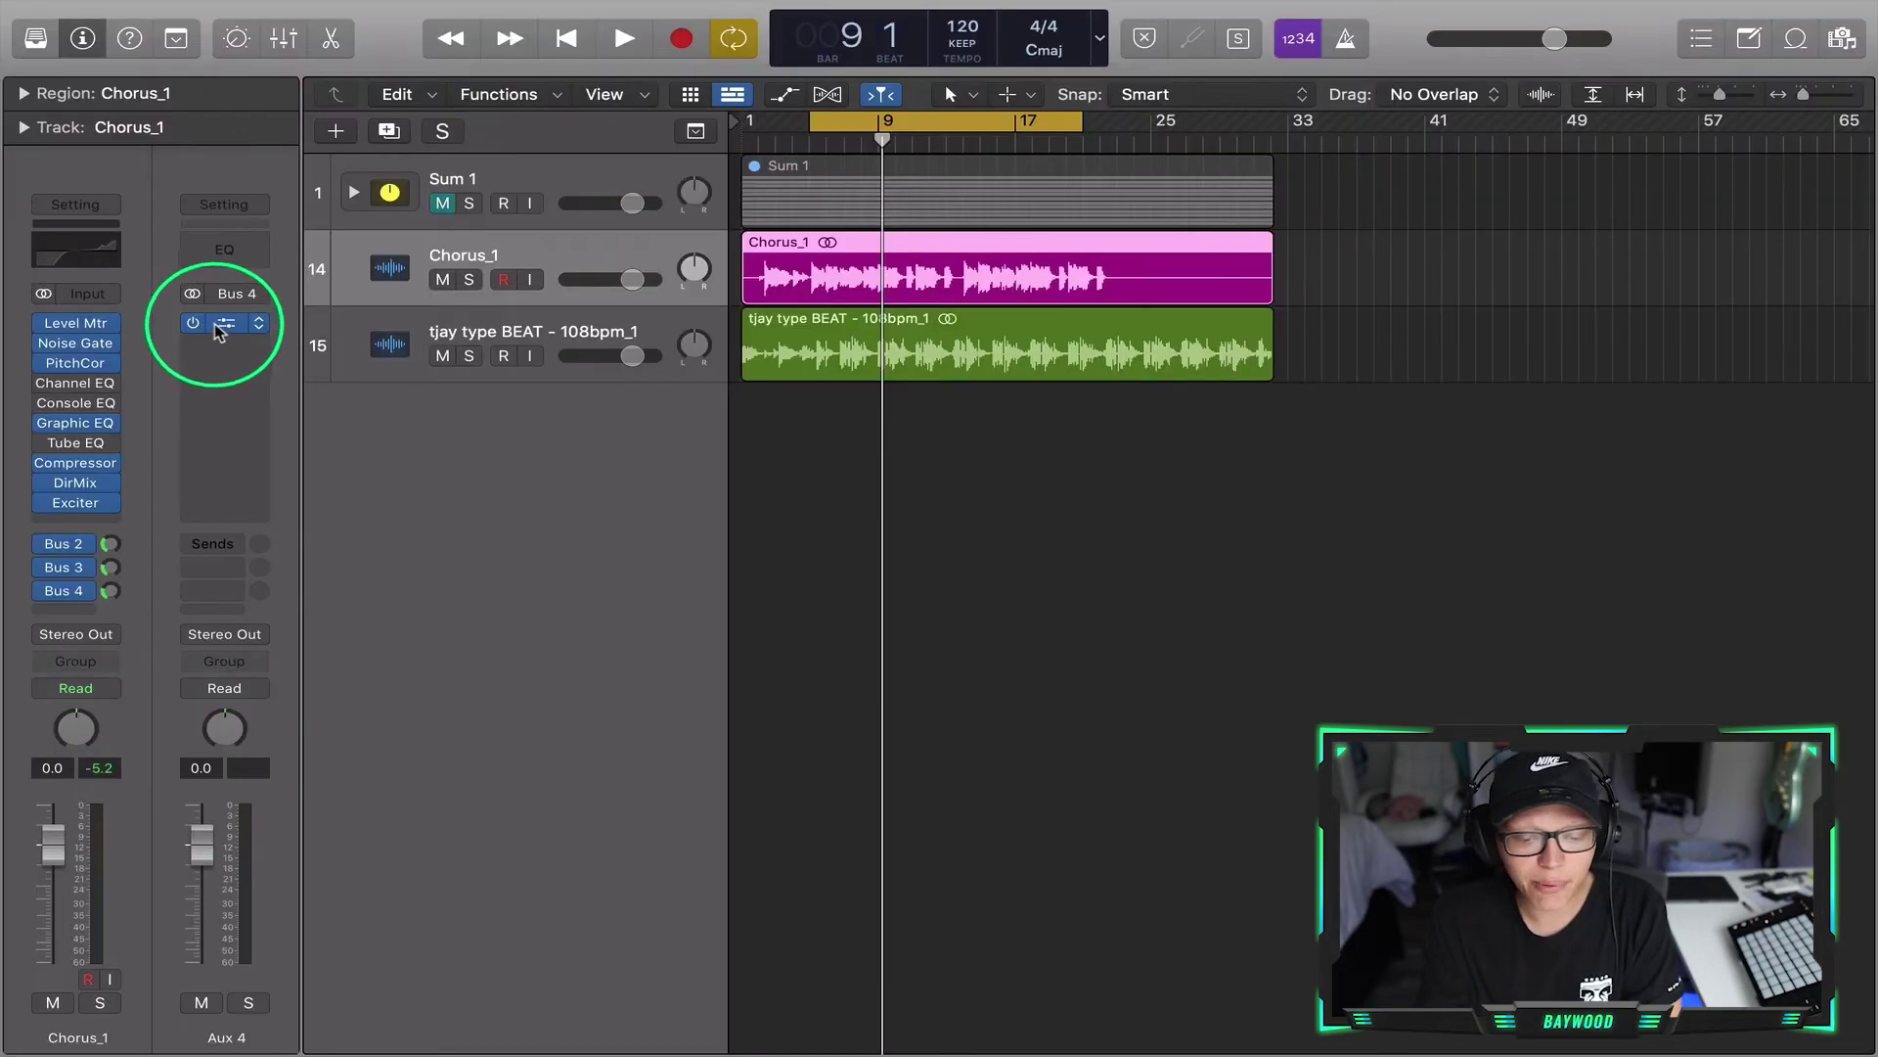
- Reopen Aux 4's Chorus, try a Mix of 19%, undo the change and close the plug-in
click(224, 323)
drag(1007, 504, 1000, 697)
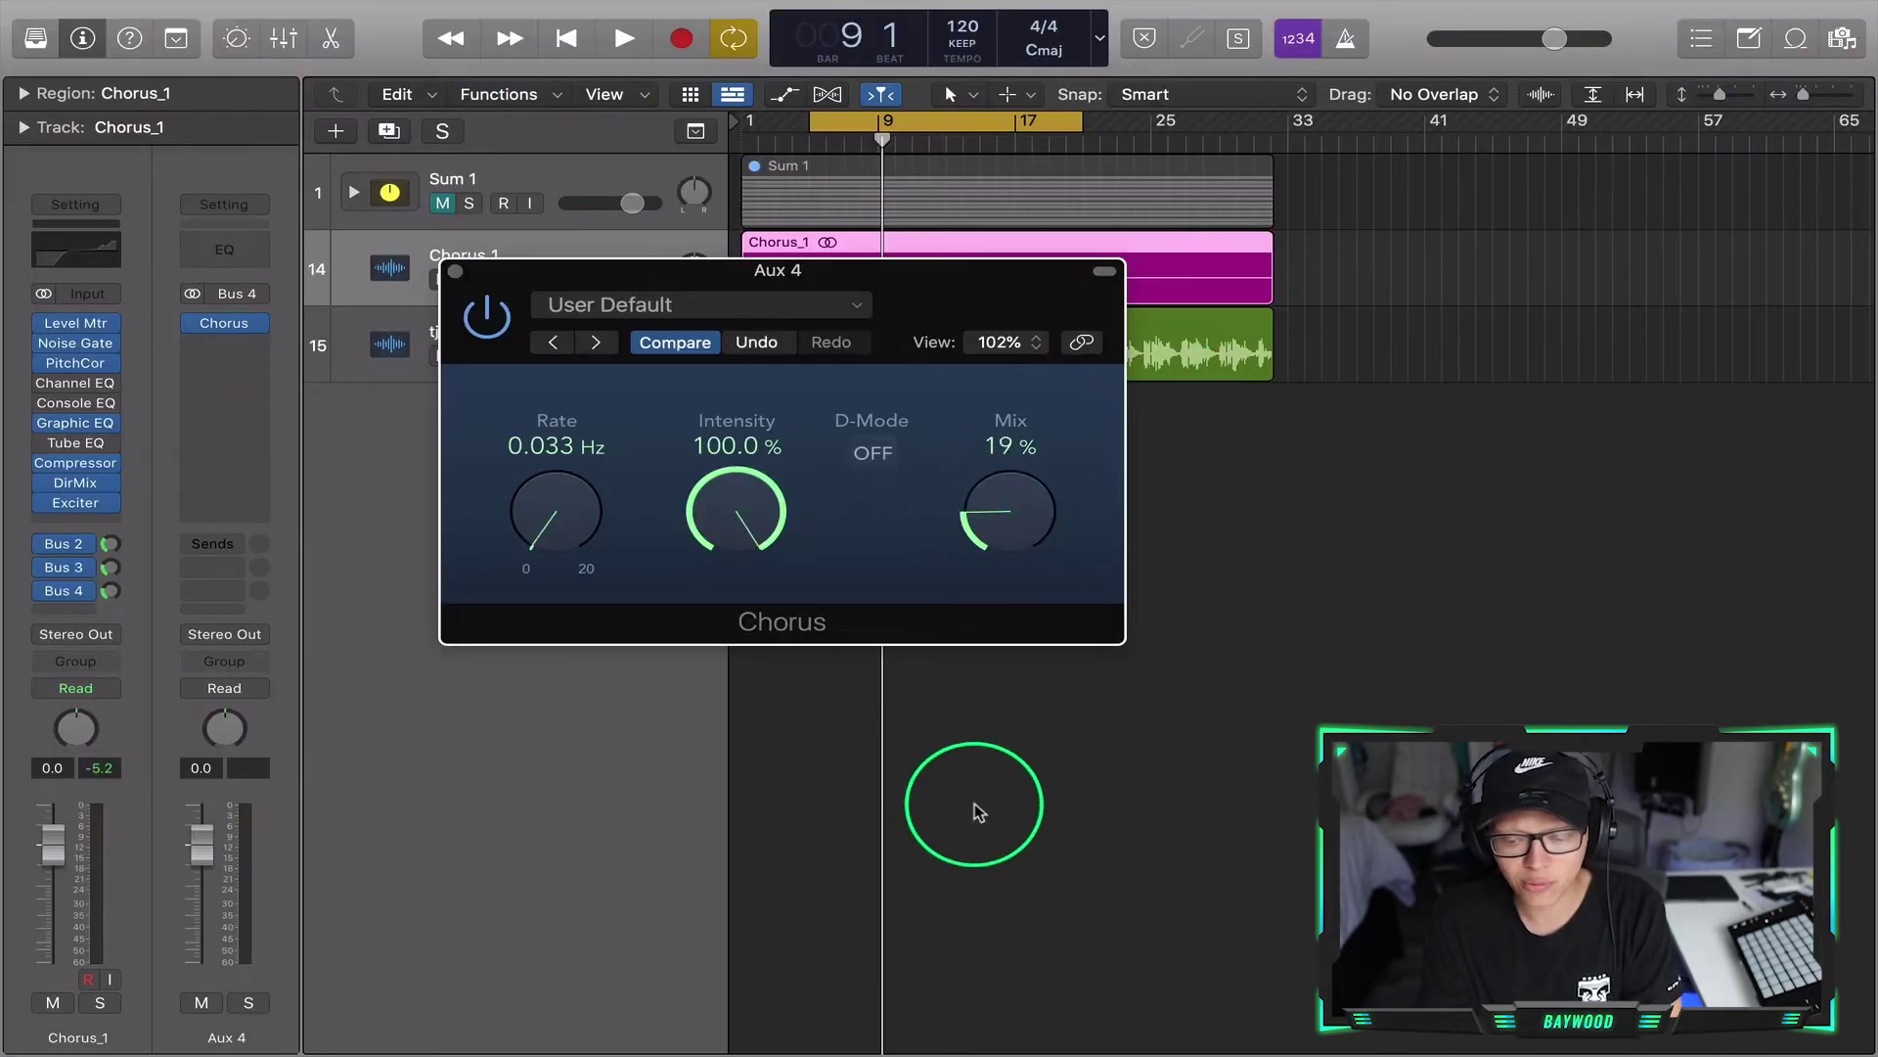
drag(978, 808, 992, 825)
key(super+z)
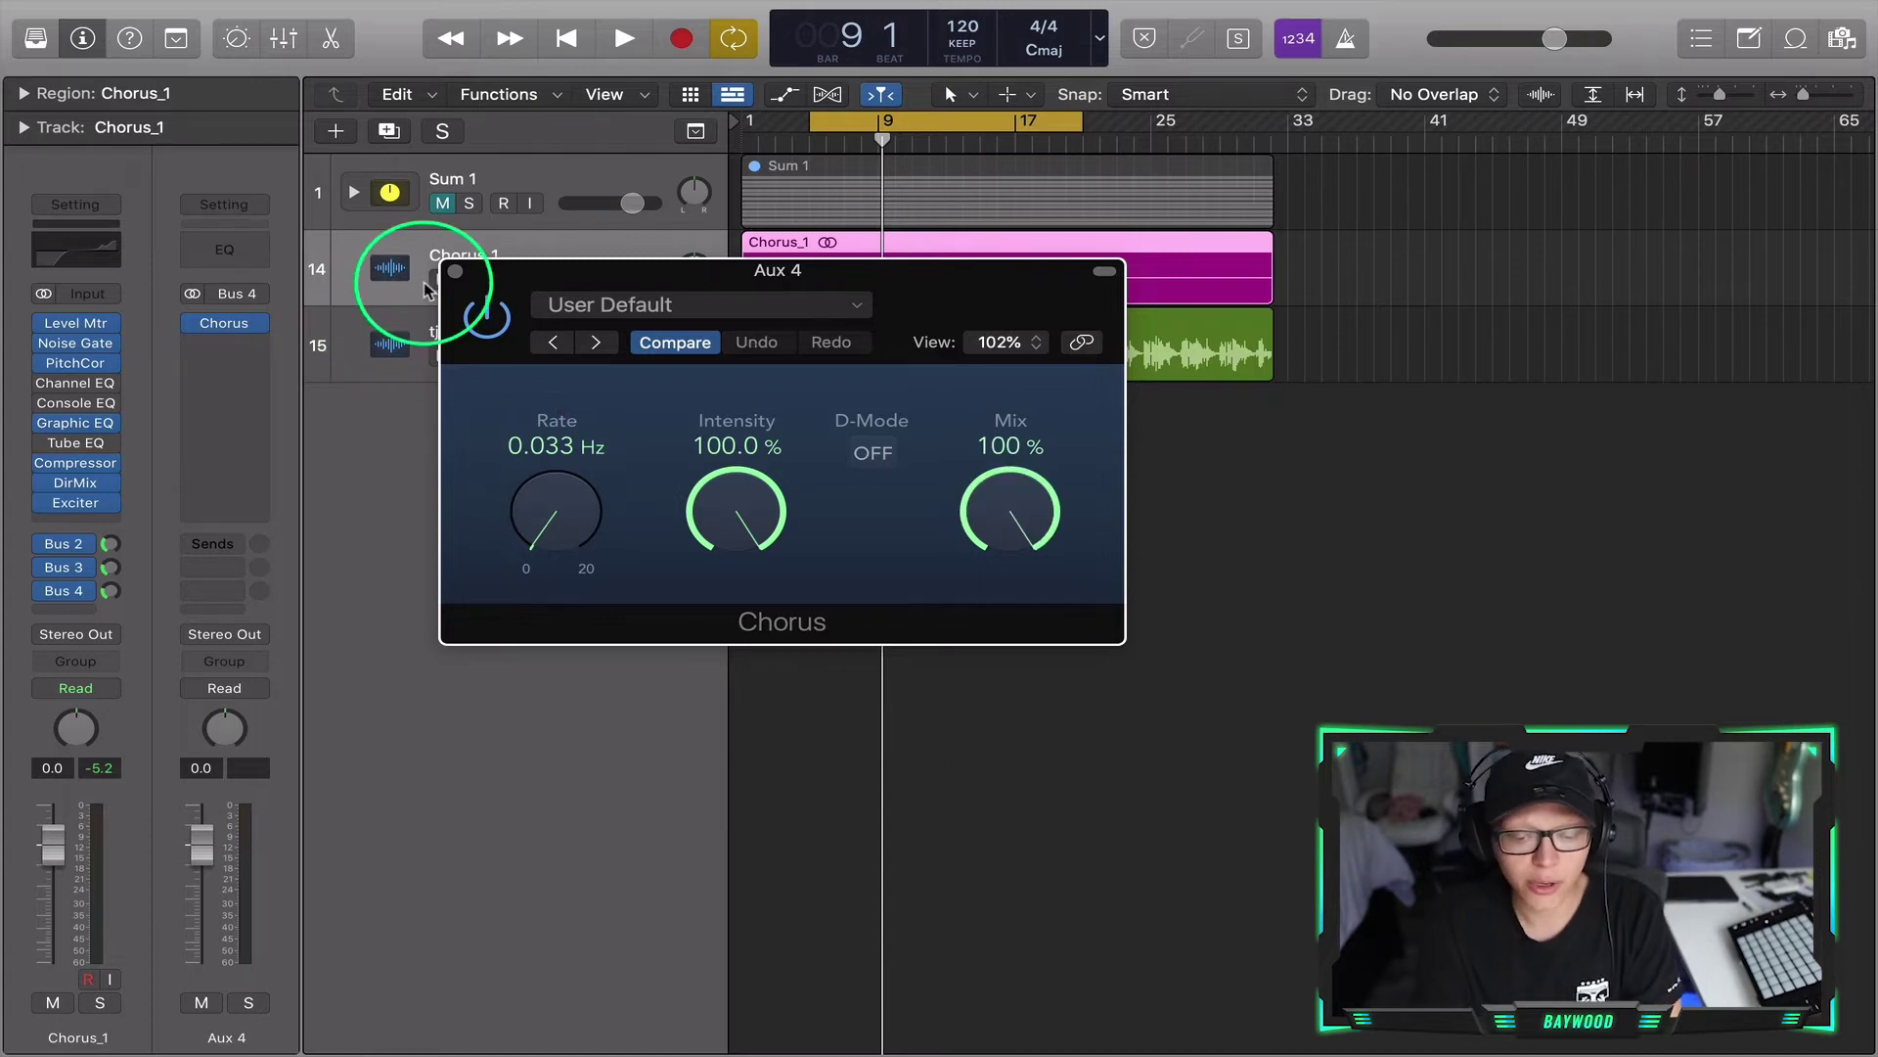
click(455, 271)
- Turn Chorus_1's Bus 4 send fully down, play the song from bar 5, and vary the send level while listening to the chorus effect
mouse_move(103, 598)
mouse_down()
mouse_move(112, 630)
mouse_move(99, 602)
mouse_up()
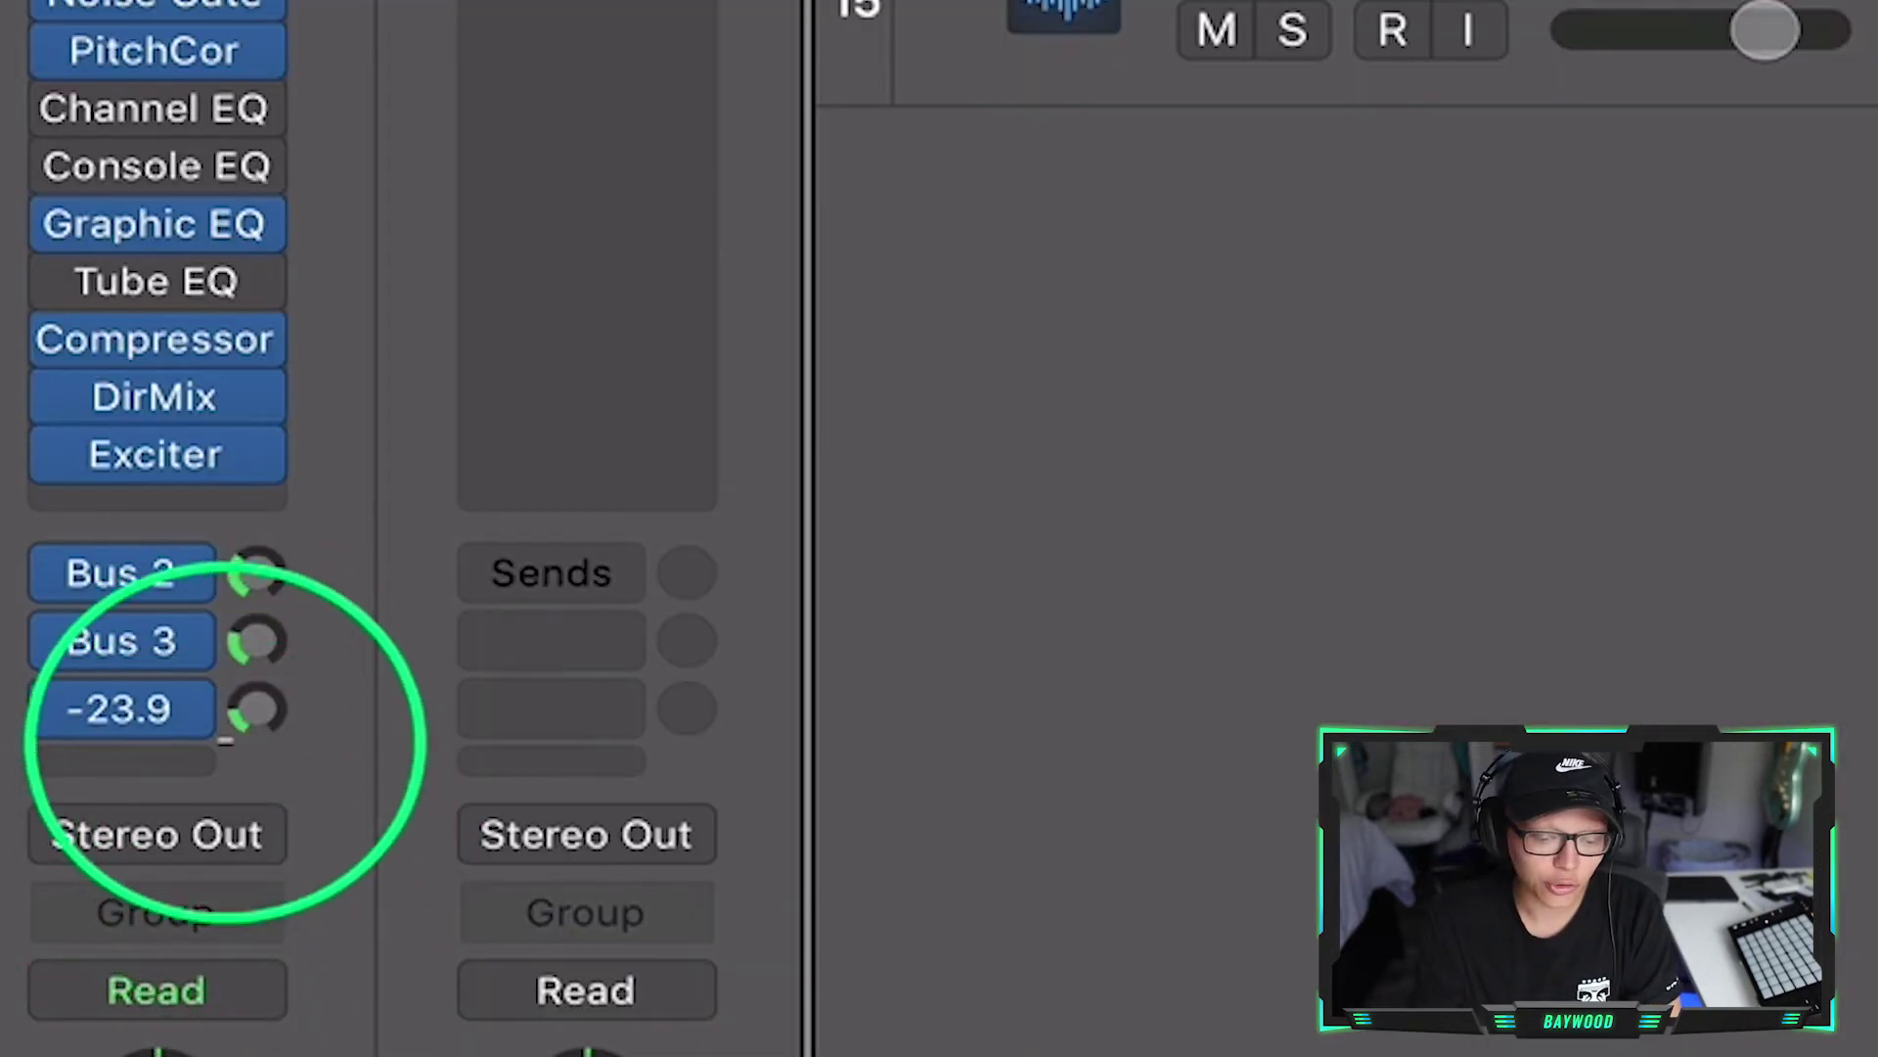
drag(225, 741, 355, 1024)
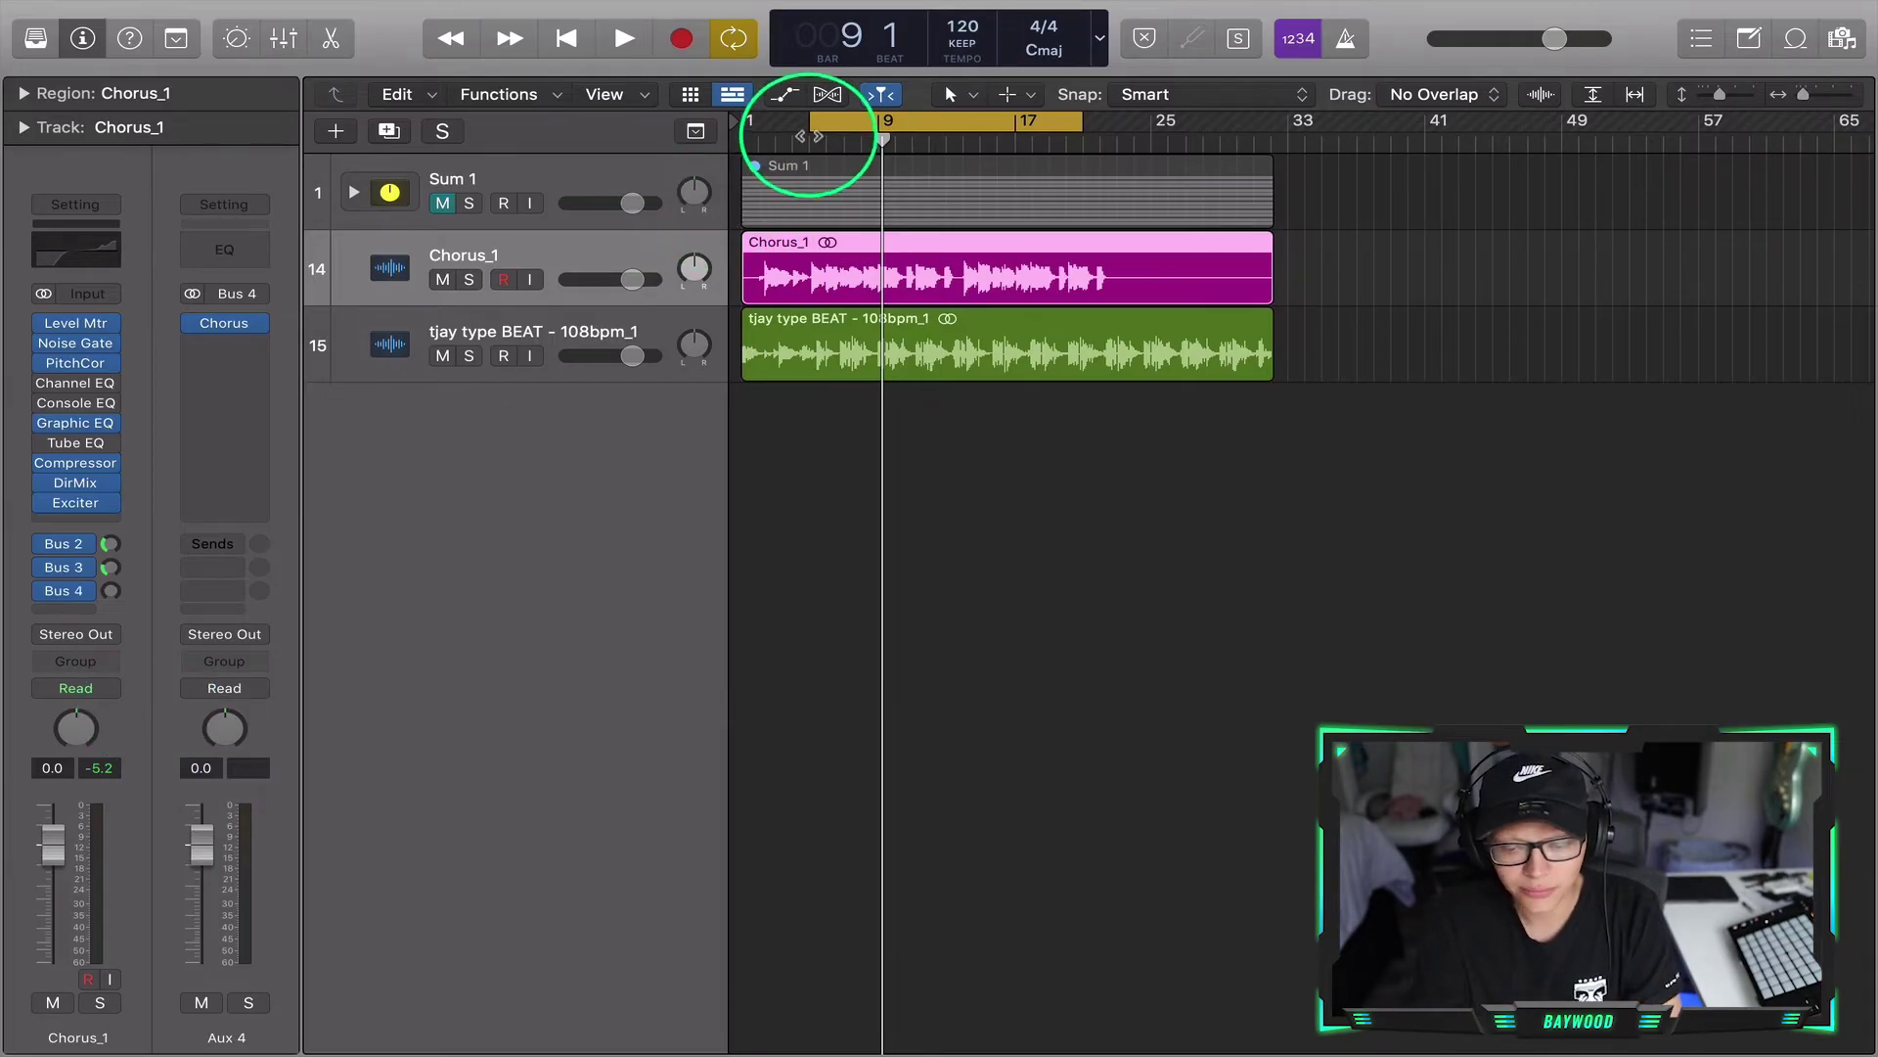
double_click(815, 138)
drag(111, 591, 109, 505)
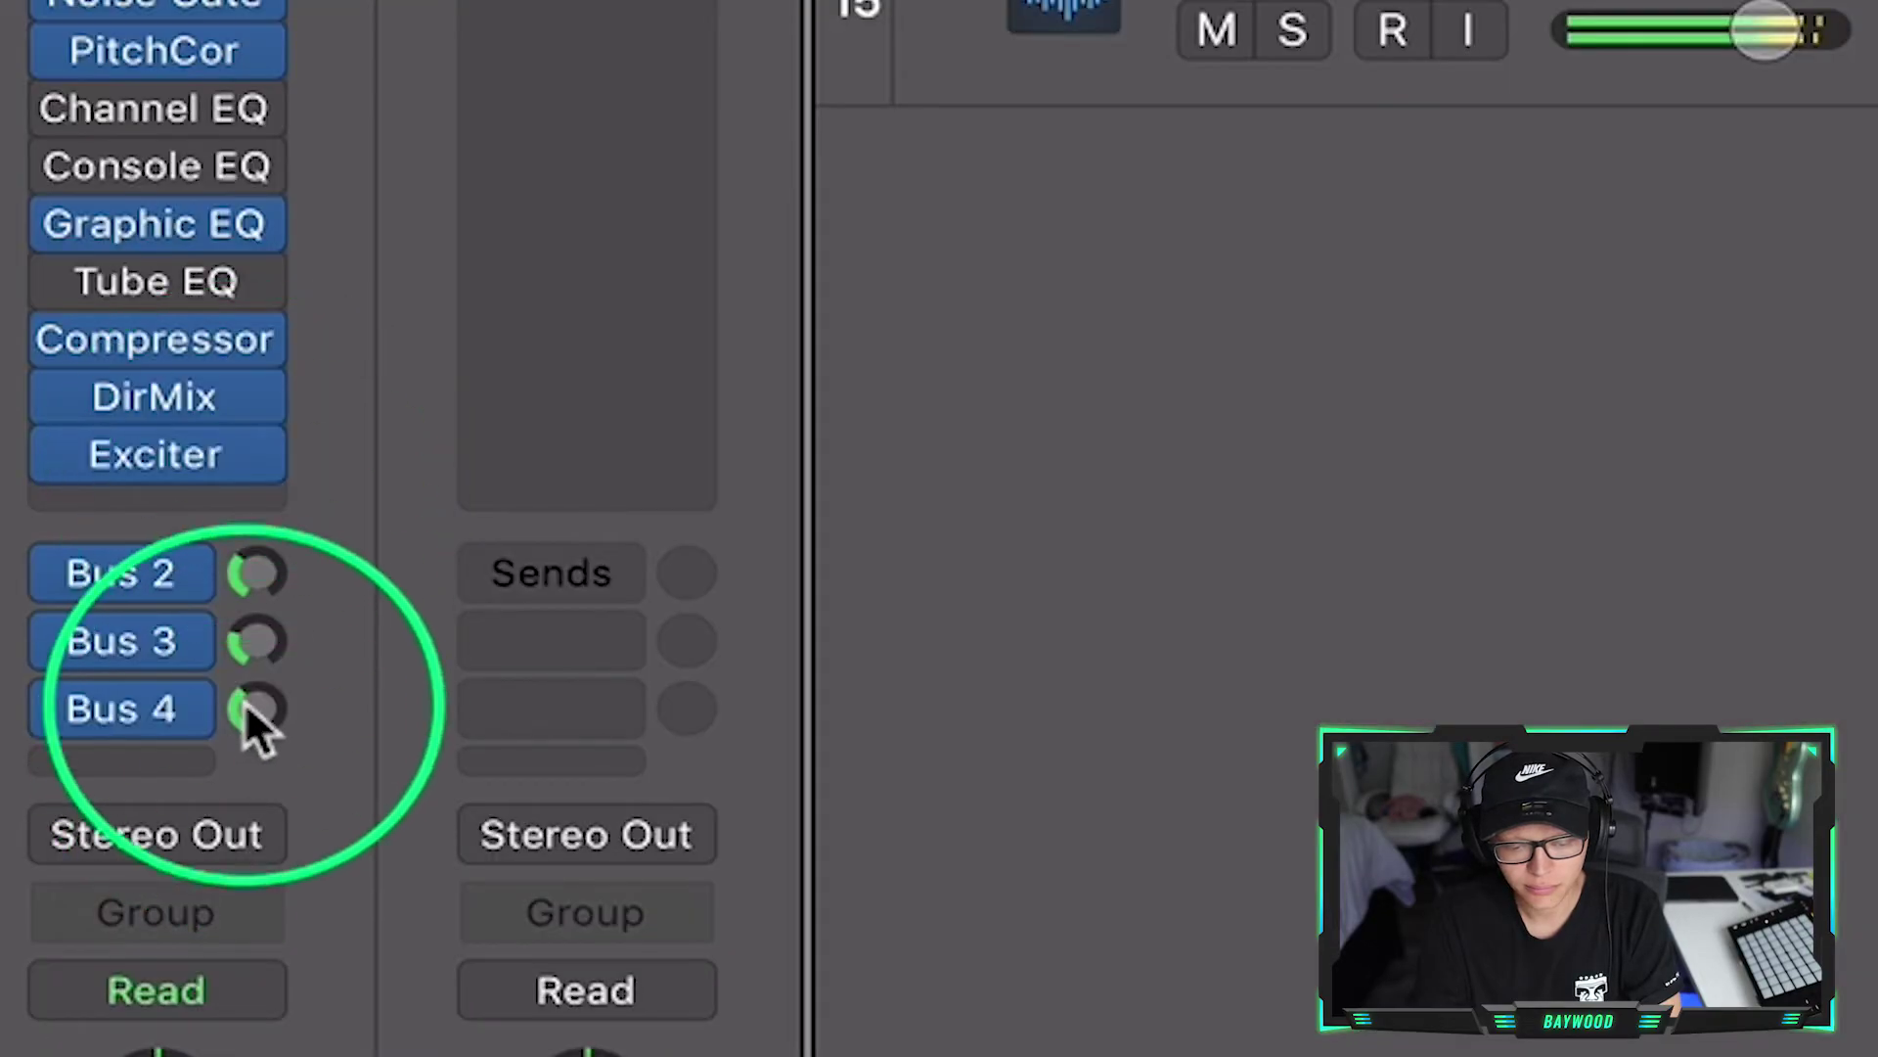
drag(251, 721, 252, 745)
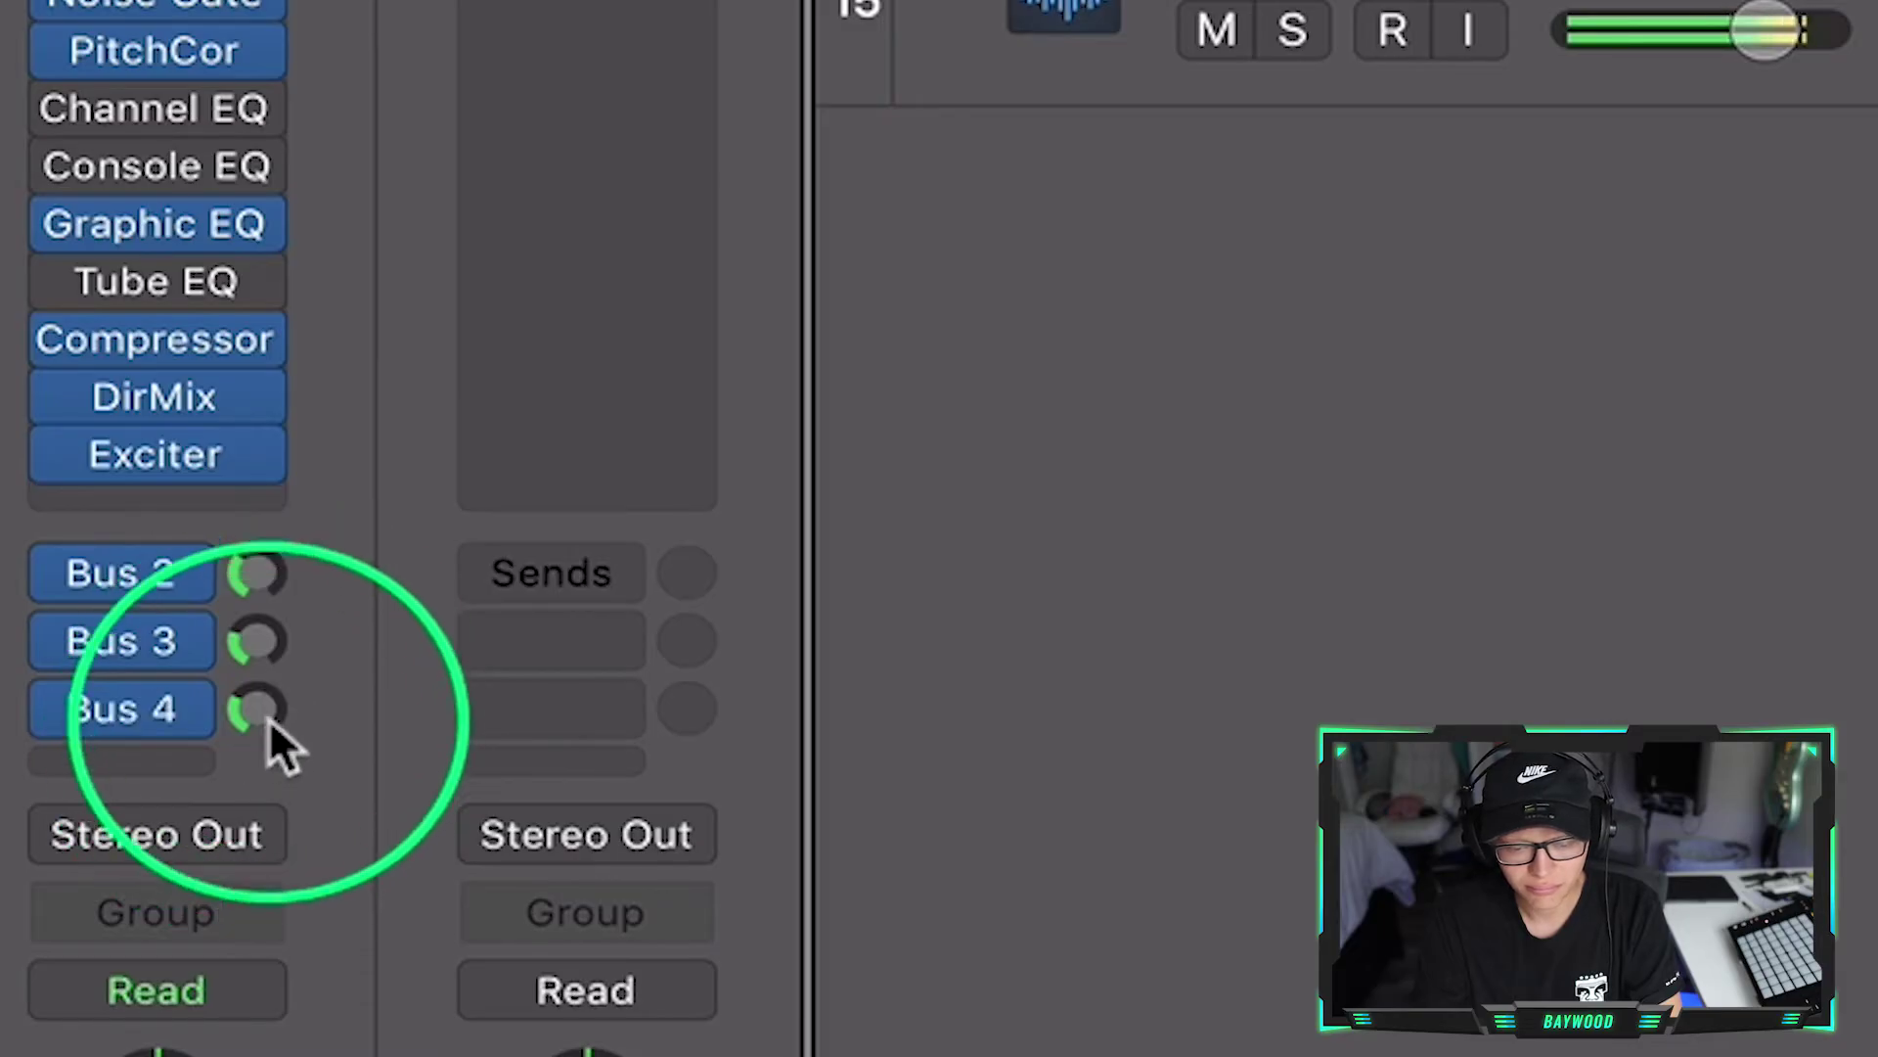
drag(260, 736, 264, 470)
drag(240, 714, 246, 819)
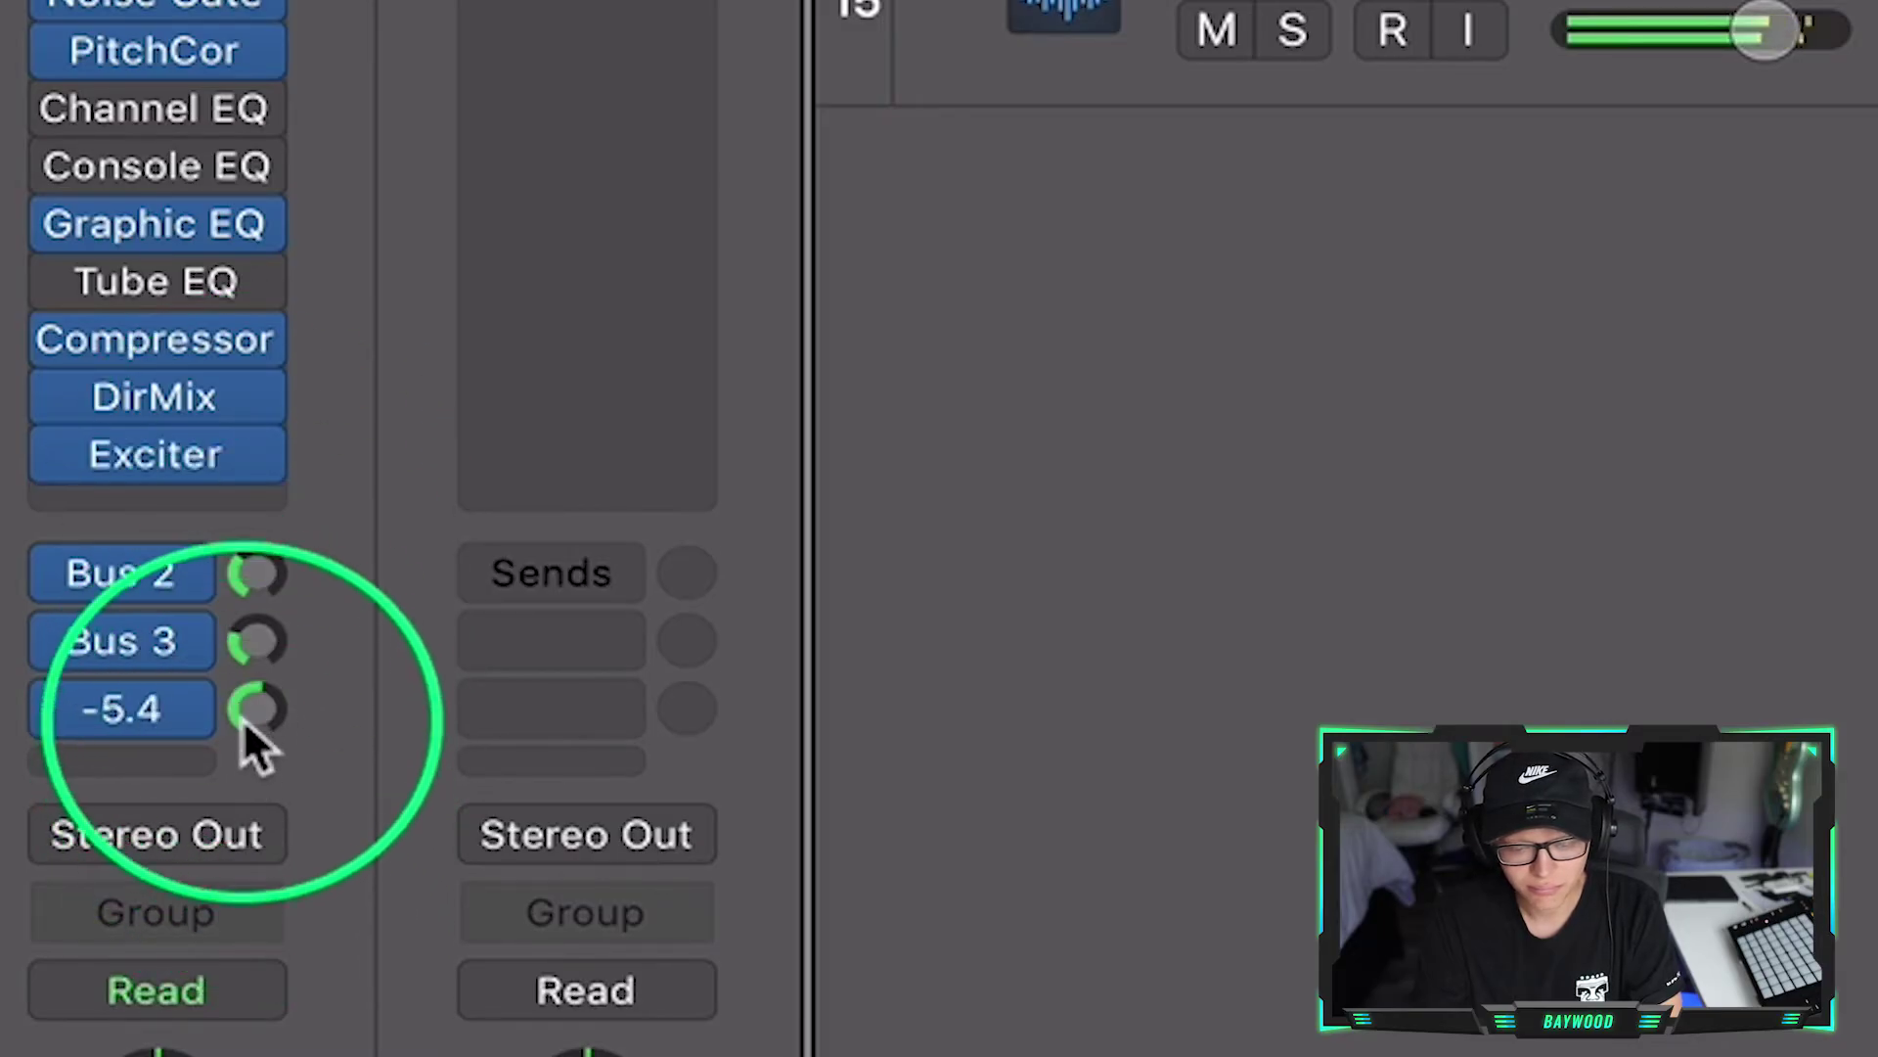